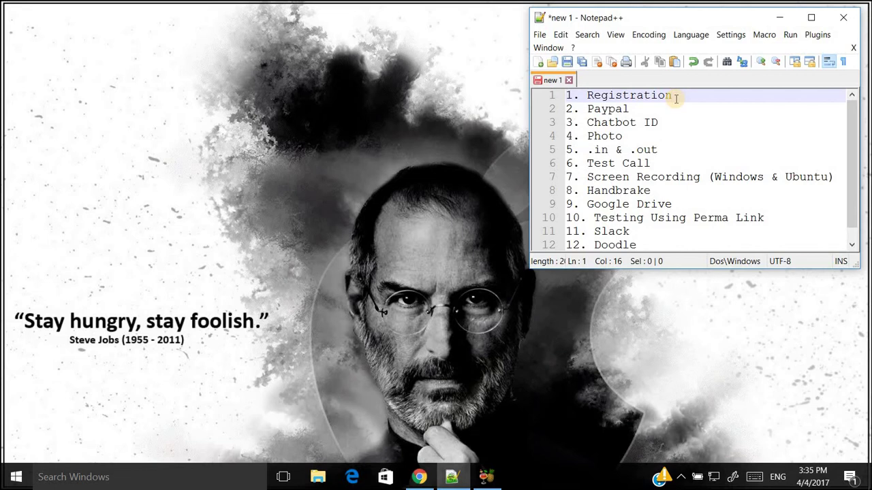
Highlight the Registration checklist entry, switch to Chrome and view the 24geeks helper sign-up form, closing it without registering.
left_click_drag(674, 99, 379, 101)
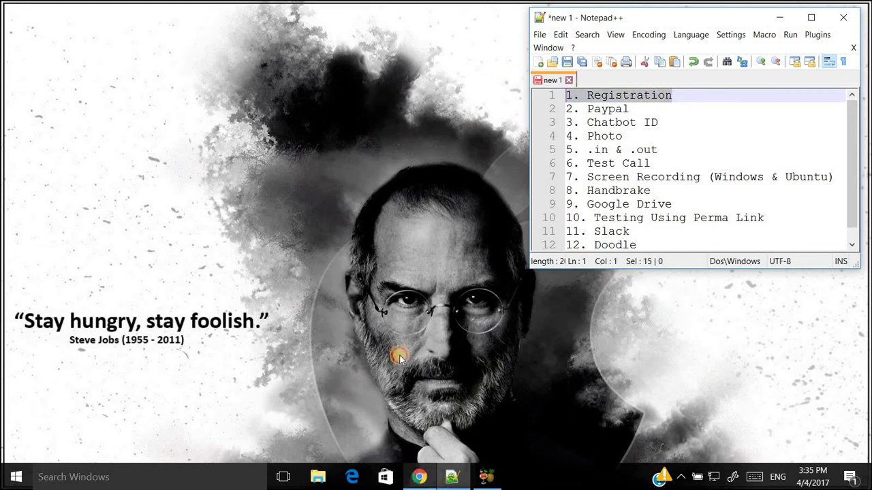
left_click(419, 477)
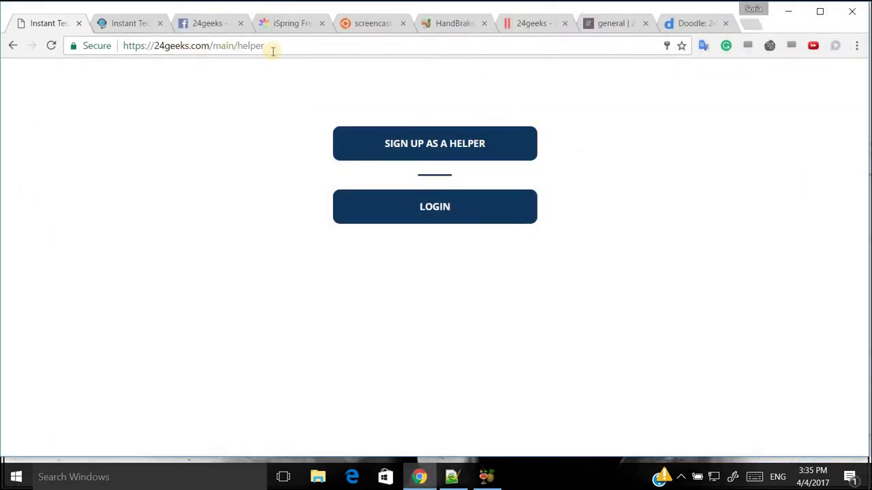
left_click(387, 146)
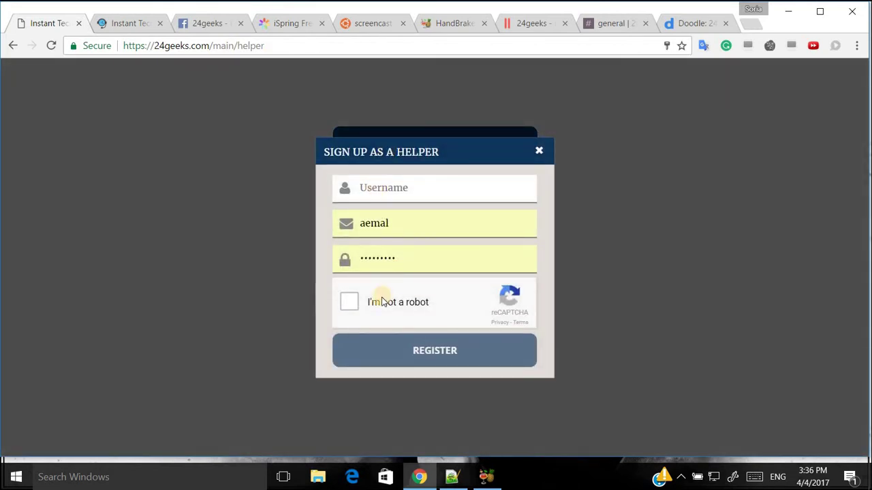
left_click(538, 154)
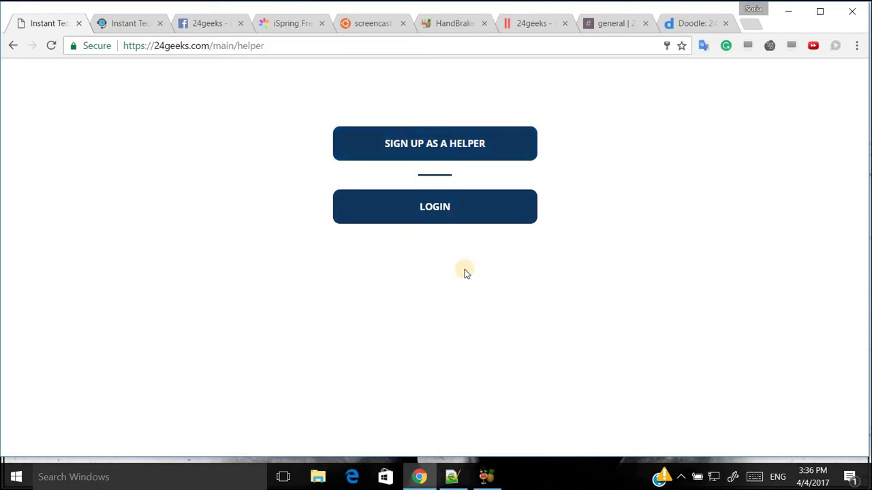
Log in to 24geeks as a helper with the account username and password.
left_click(450, 213)
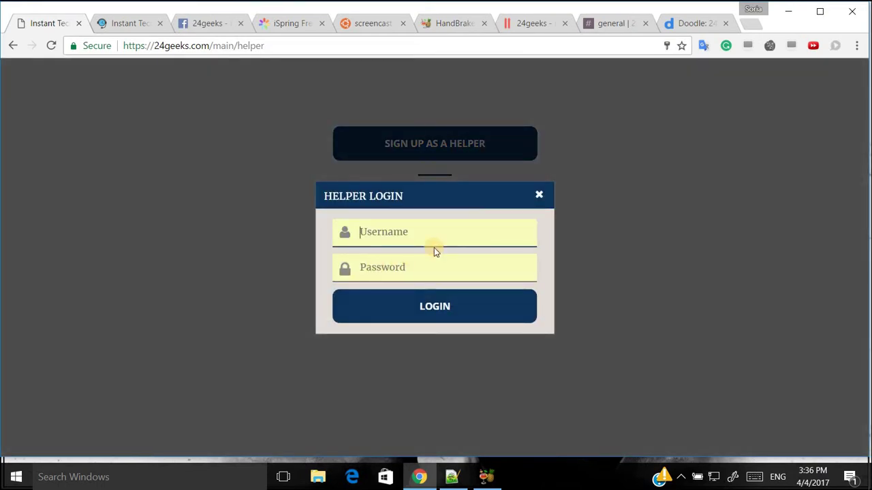
type("aemal")
key("Tab")
type("•")
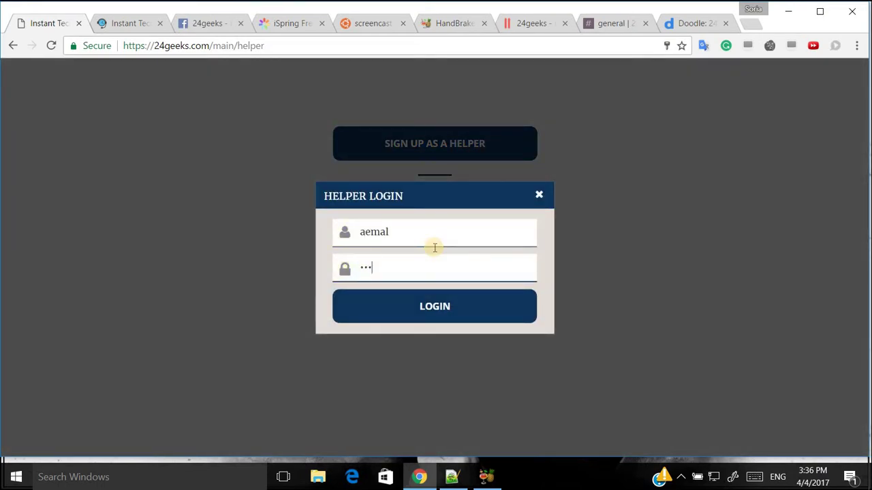
key("Return")
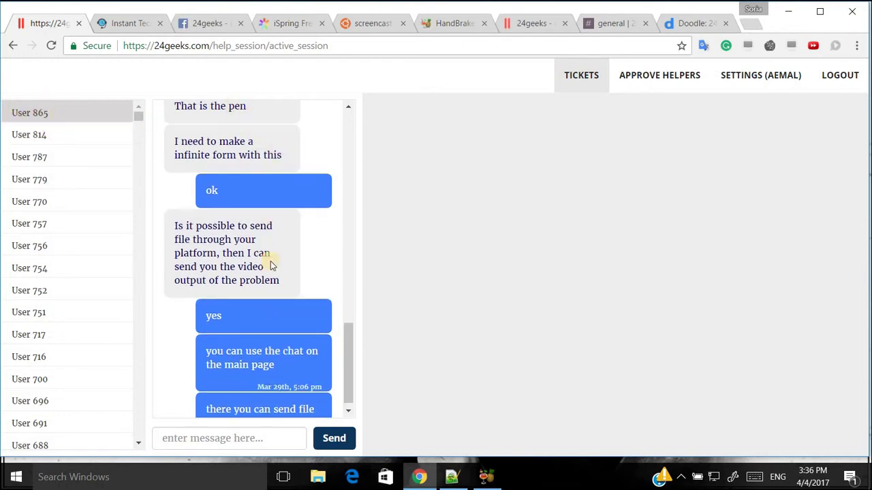
Look at the tickets of User 814 and User 865, and open the account settings to review the profile fields.
left_click(75, 136)
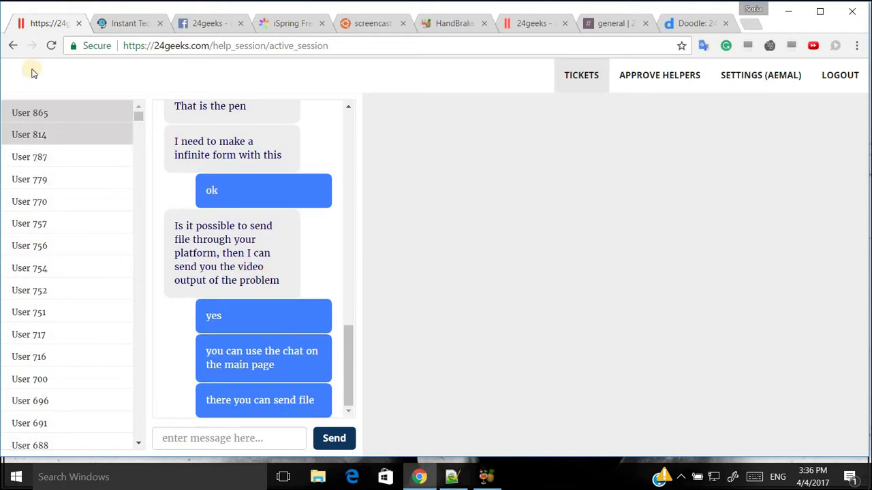
left_click(74, 112)
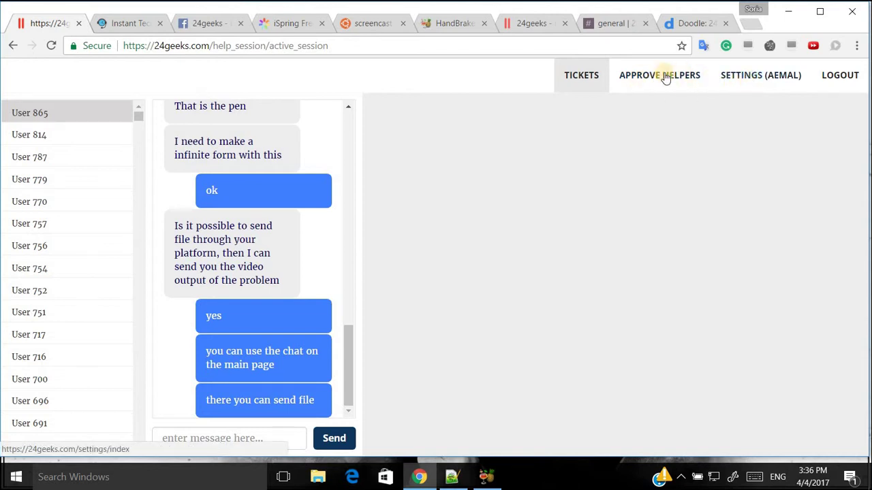
left_click(749, 80)
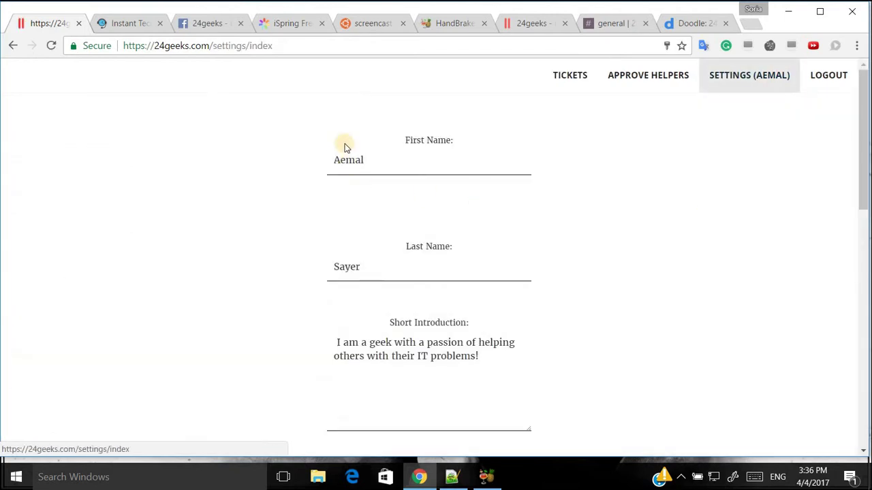
scroll(409, 275, "down", 9)
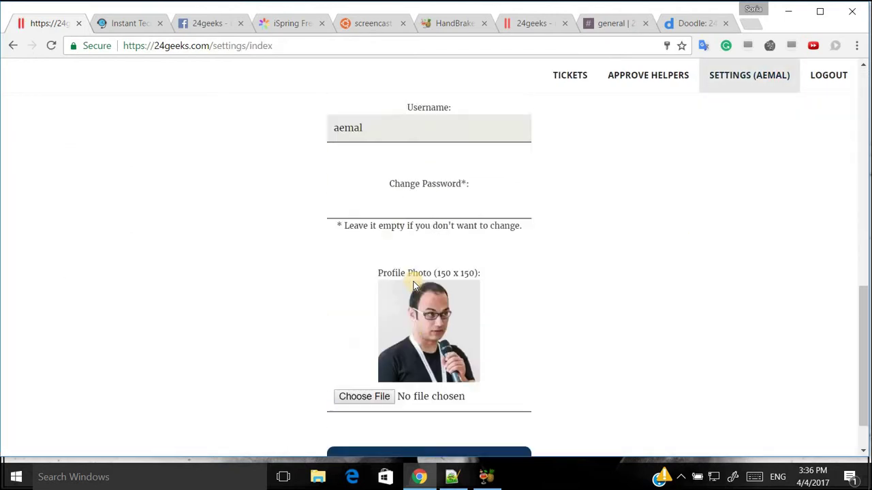
scroll(414, 286, "up", 8)
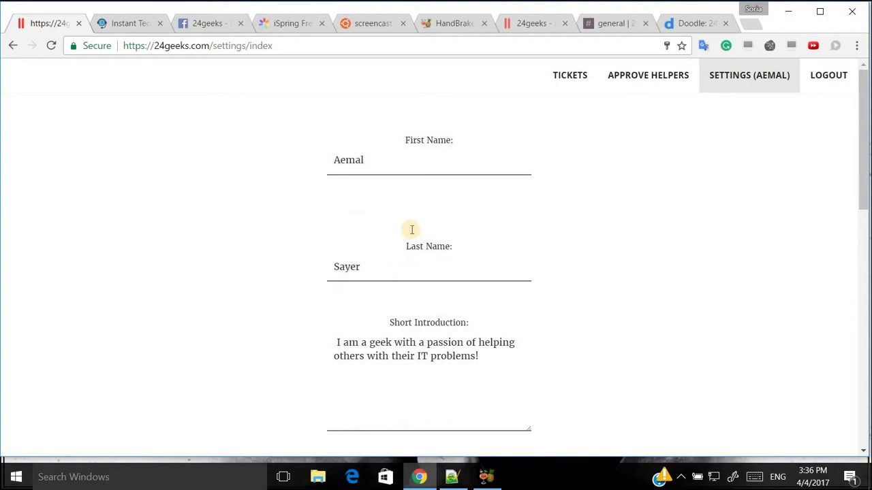
scroll(412, 230, "down", 2)
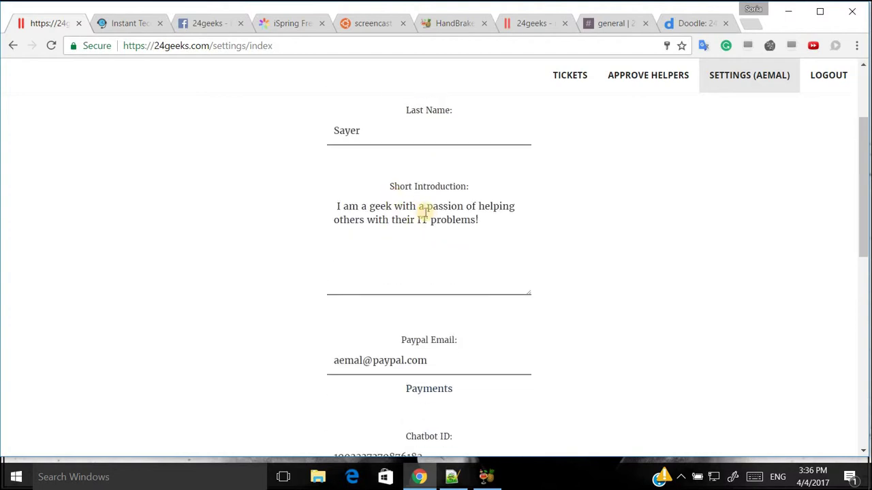
Replace the last name in the profile settings with a placeholder and re-enter the original surname.
double_click(376, 134)
left_click(524, 228)
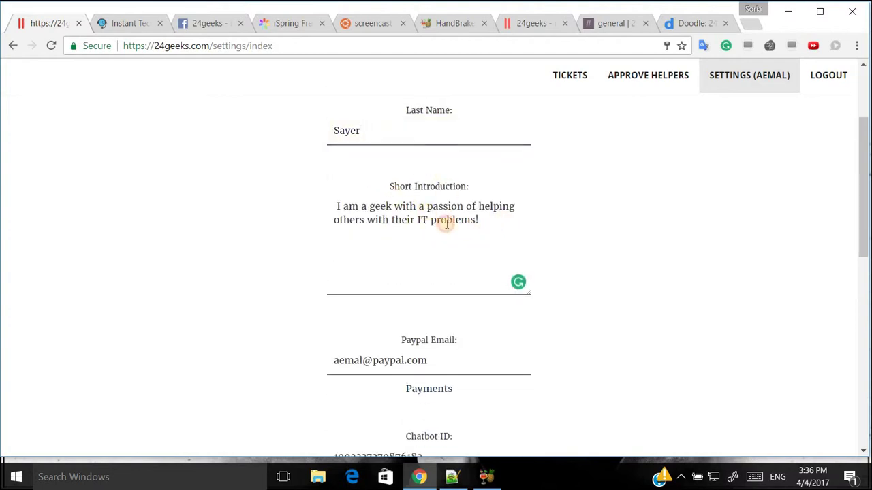
left_click_drag(477, 220, 369, 219)
double_click(366, 130)
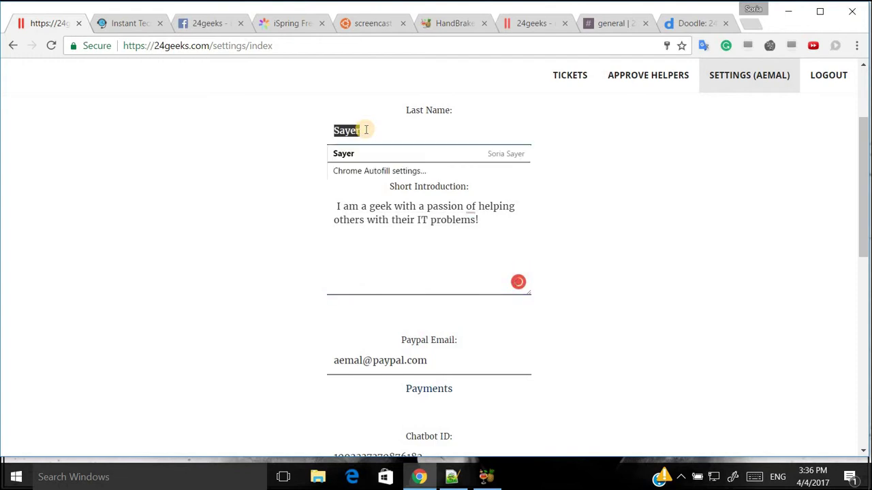
type("p.")
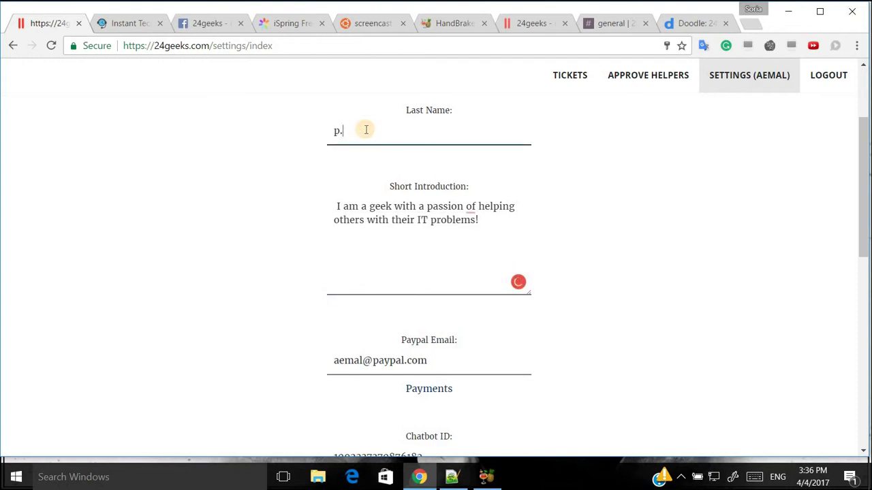
type("Sayer")
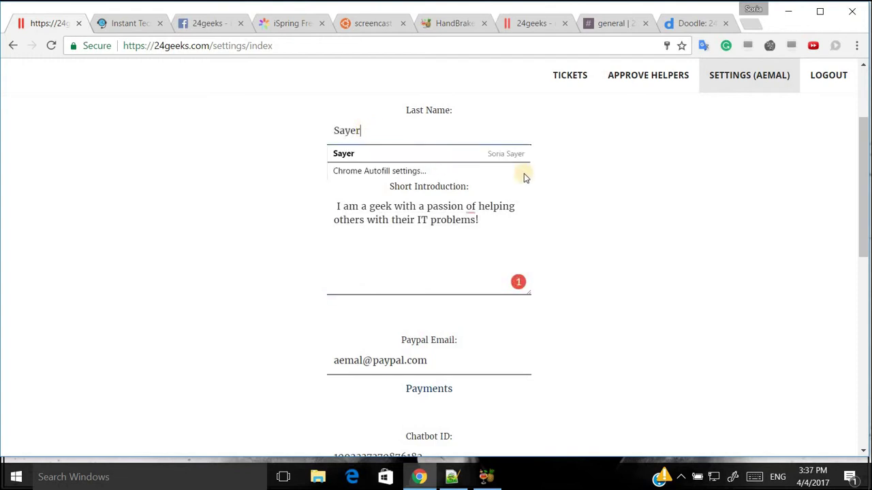
left_click(571, 208)
Examine the Short Introduction text in the profile settings.
scroll(486, 184, "down", 3)
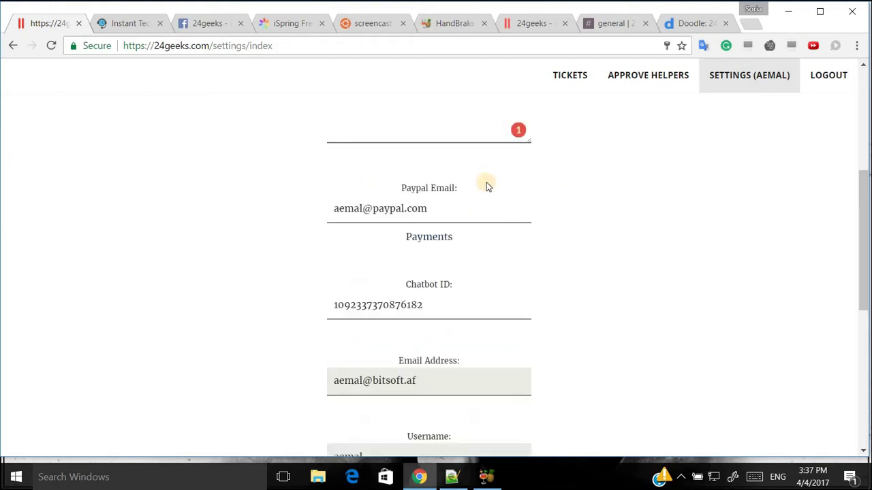
scroll(472, 245, "up", 3)
left_click(477, 221)
triple_click(375, 218)
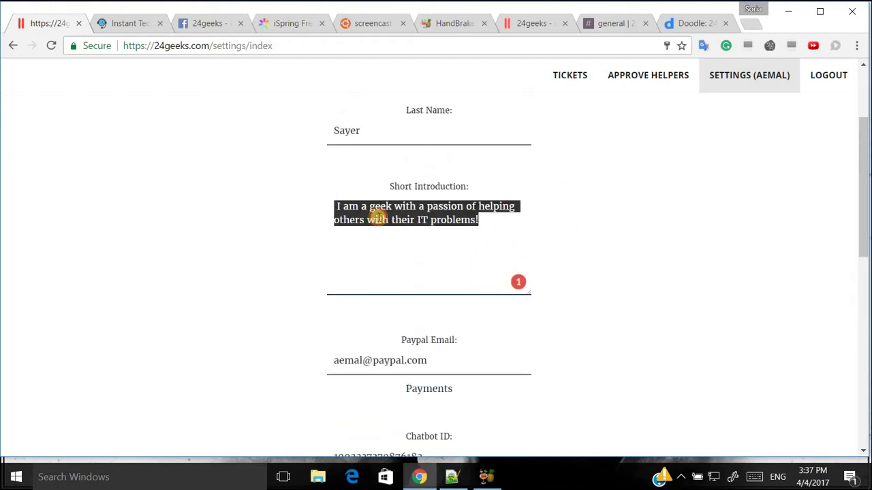
left_click(424, 229)
left_click(341, 220)
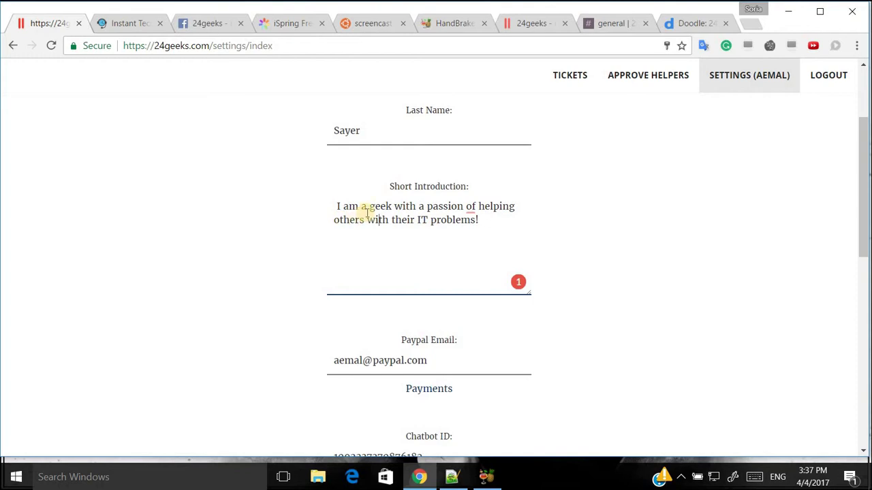
left_click_drag(328, 205, 426, 208)
left_click_drag(488, 233, 452, 236)
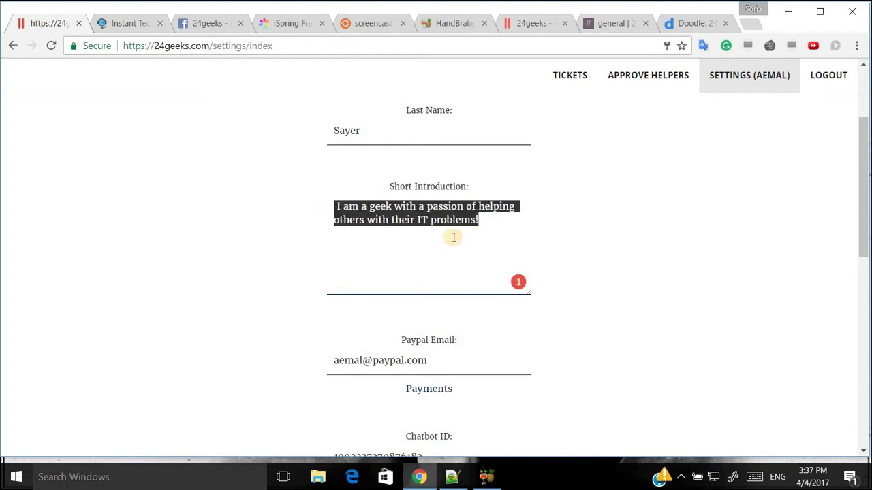
left_click(486, 225)
scroll(469, 224, "down", 2)
scroll(438, 222, "up", 1)
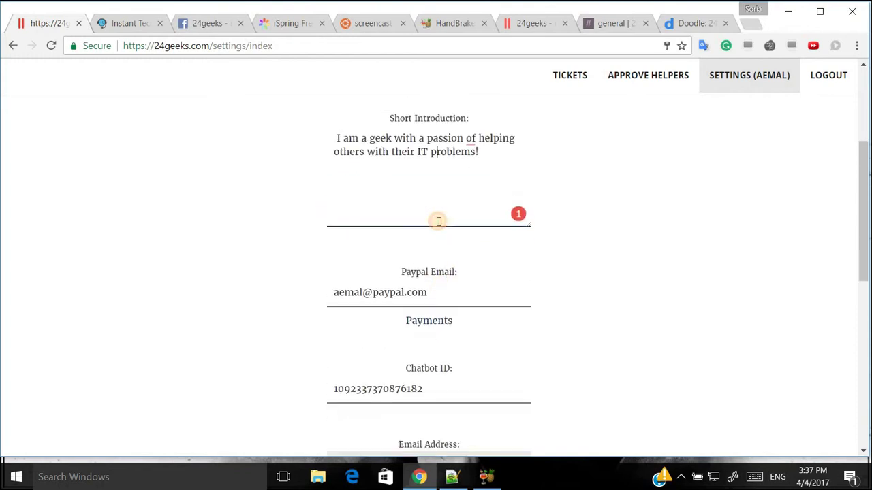
key("ctrl+shift+Left")
Examine the Paypal Email and Chatbot ID fields by highlighting their contents.
triple_click(330, 299)
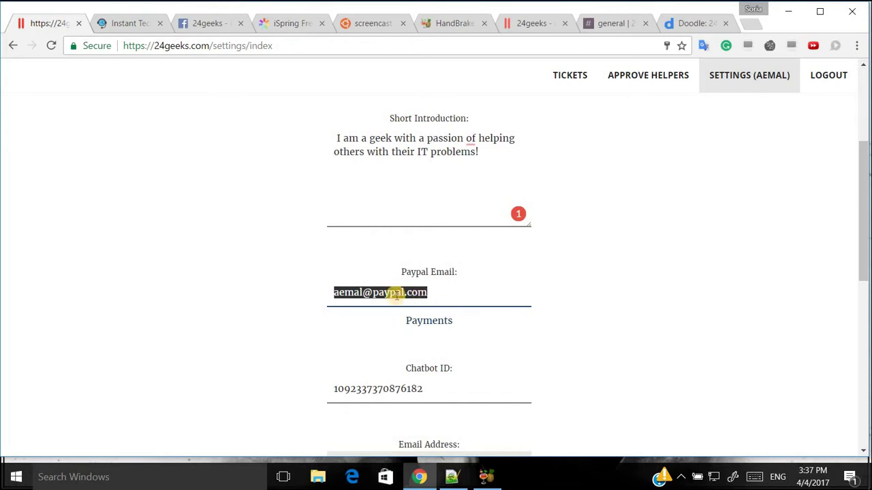
scroll(443, 272, "down", 2)
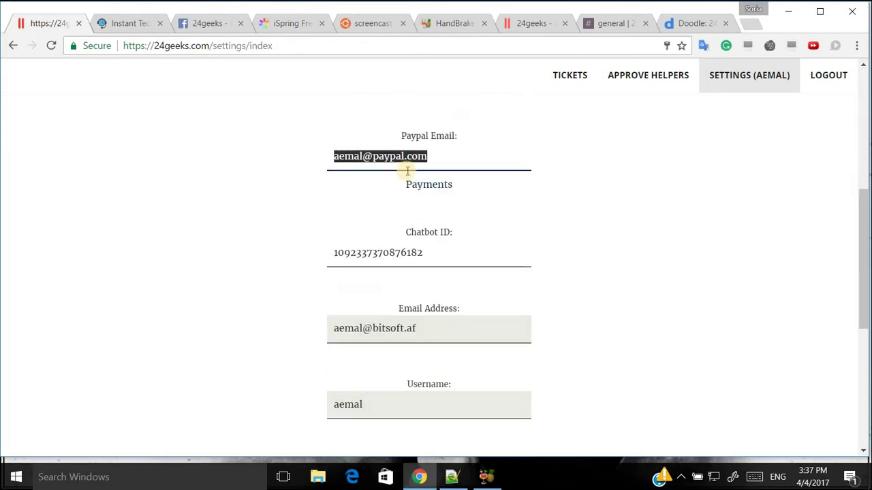
double_click(444, 253)
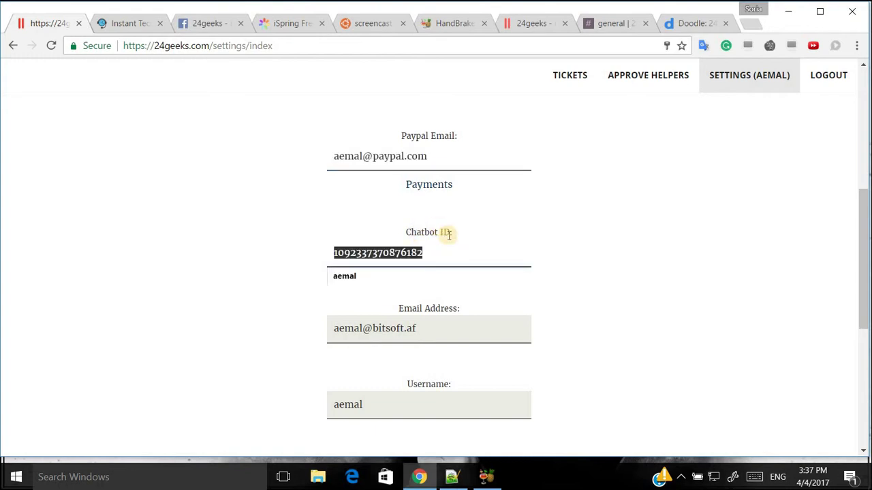
Switch to Notepad++ and highlight the checklist entry "3. Chatbot ID".
left_click(451, 477)
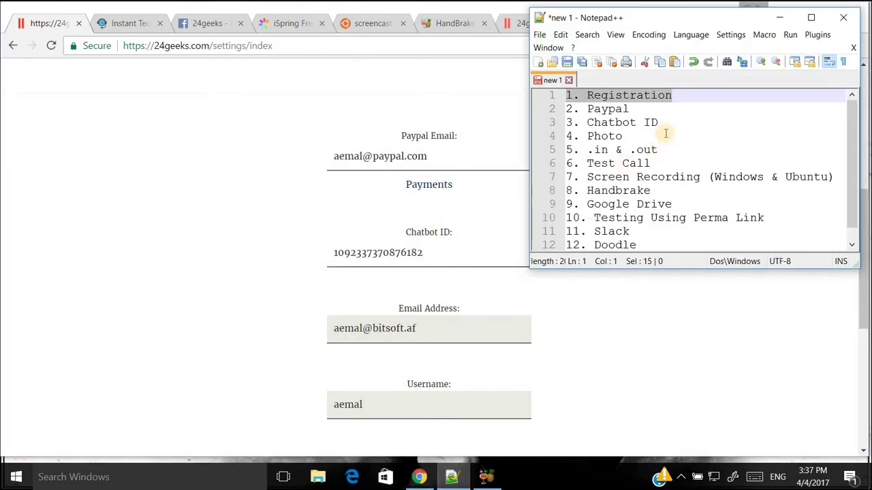
left_click_drag(658, 123, 566, 96)
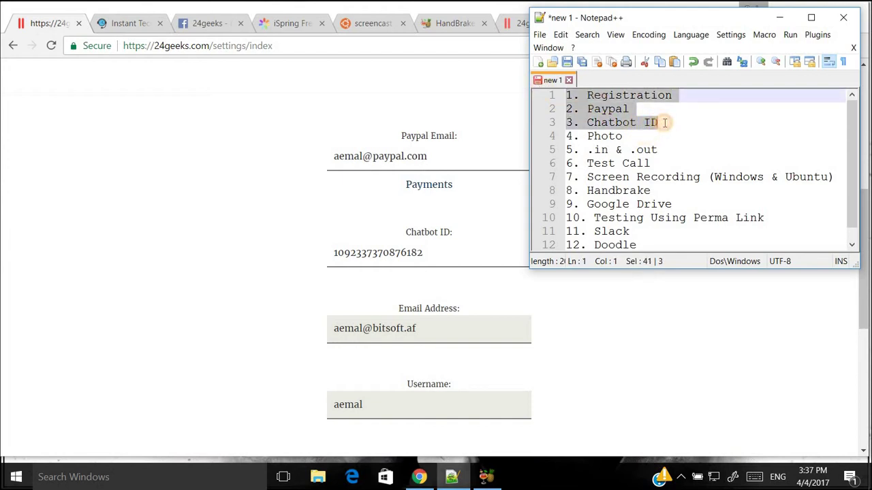
left_click_drag(664, 123, 547, 130)
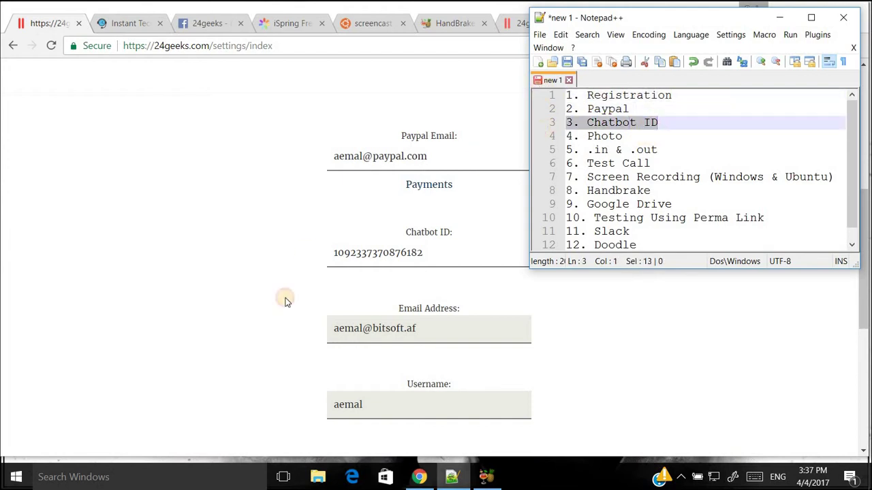
Return to Chrome, select the Chatbot ID value in the settings and bring up the Facebook search page for 24geeks.
left_click(406, 252)
left_click(343, 253)
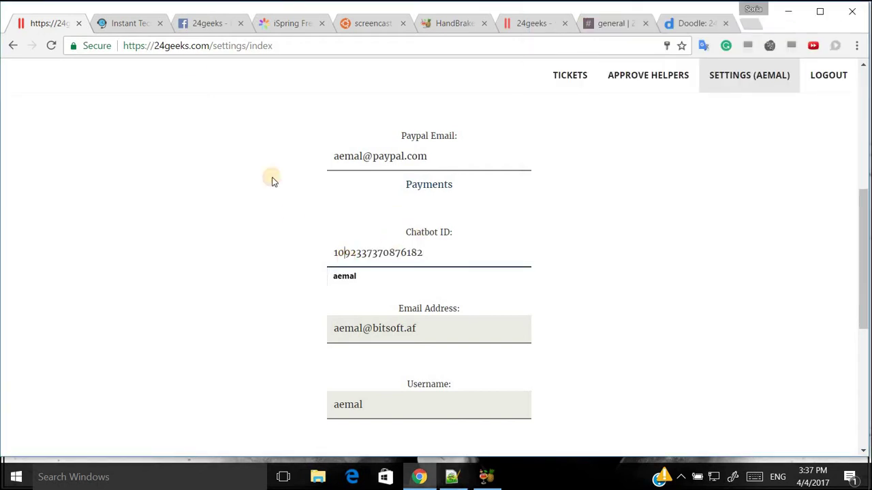
key("ctrl+a")
left_click(199, 26)
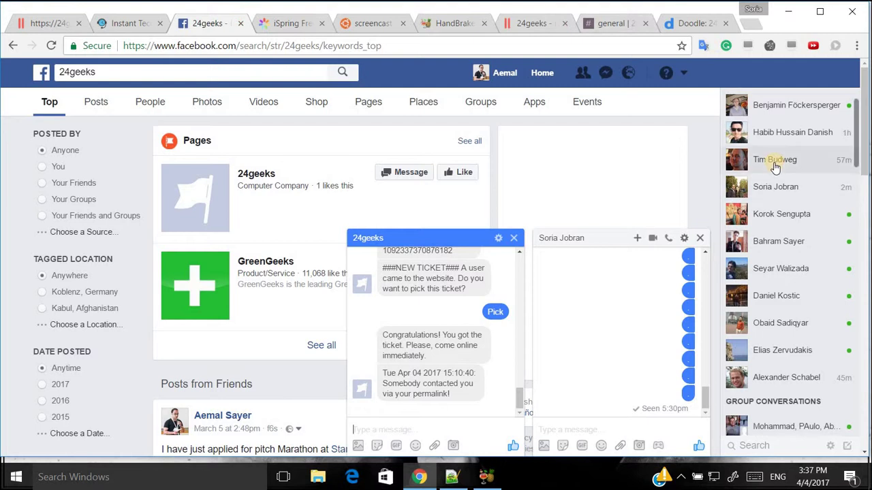
Open a chat contact's Facebook profile in a new tab to inspect its address, close it and select the search page's address.
mouse_move(776, 162)
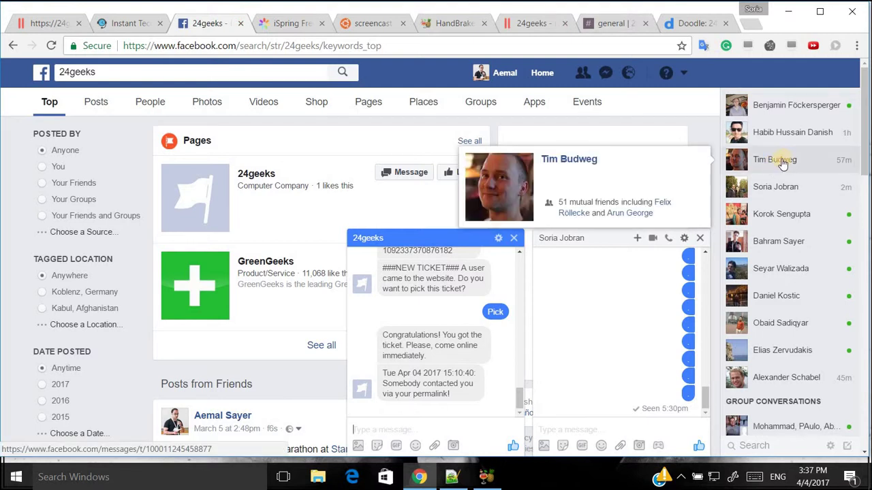
right_click(586, 160)
left_click(641, 169)
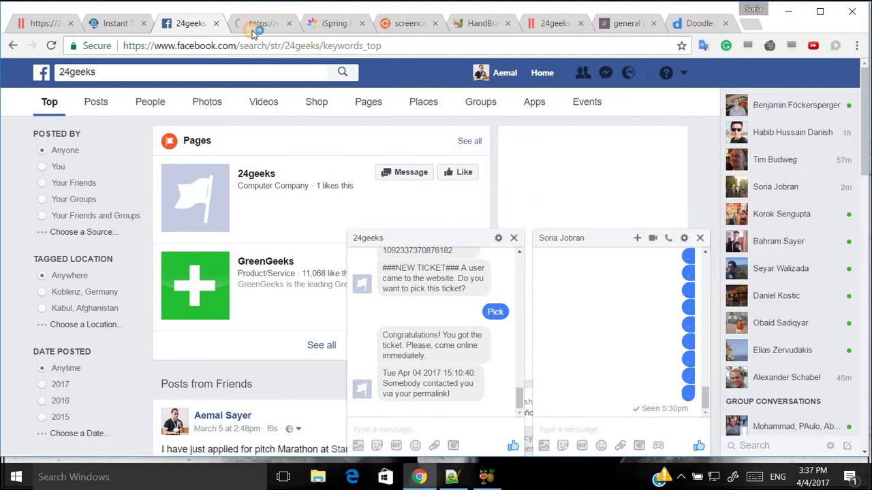
left_click(253, 25)
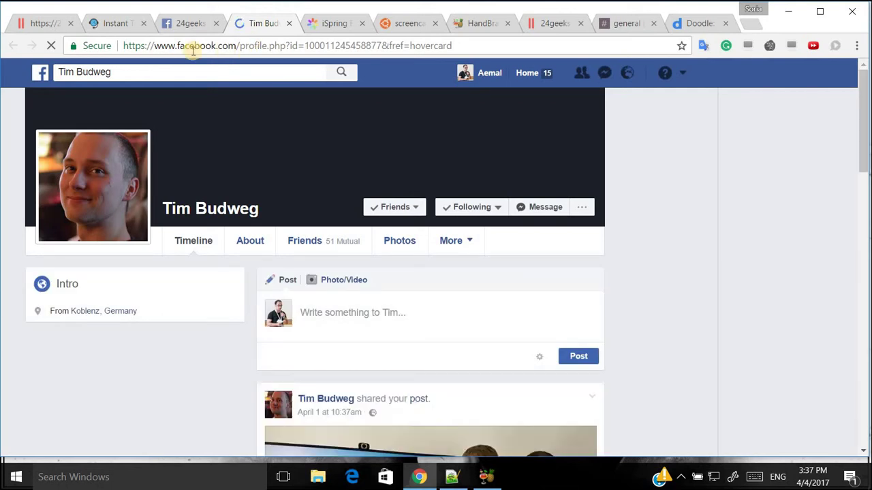
left_click(289, 24)
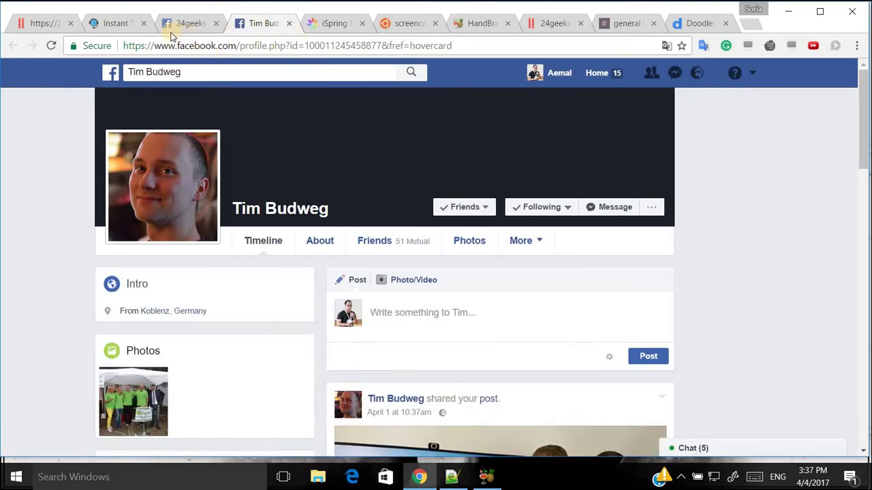
left_click(225, 45)
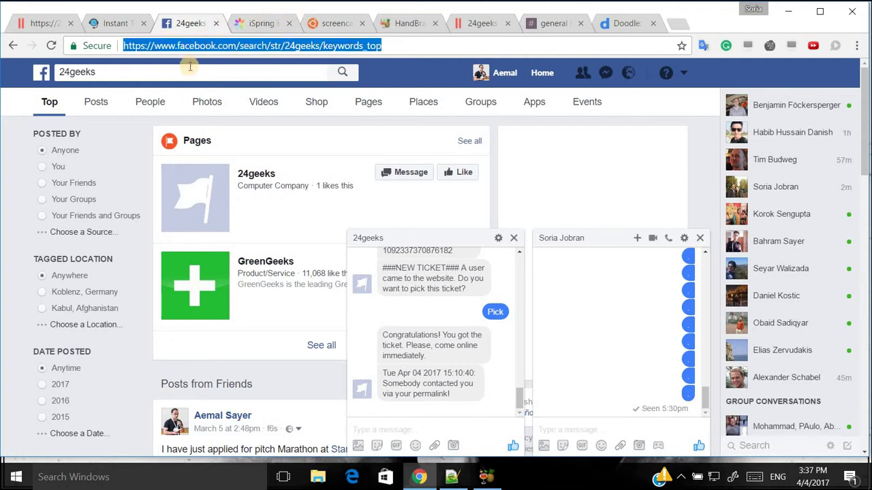
left_click(124, 75)
left_click(122, 70)
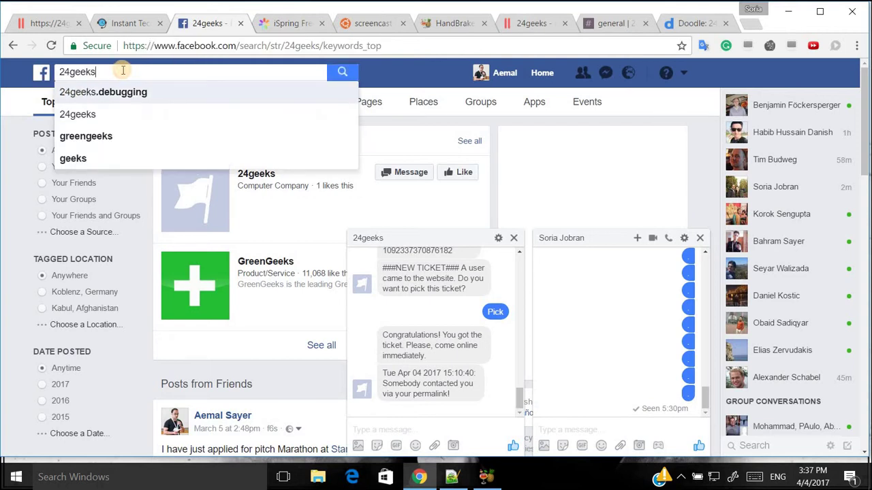
key("Return")
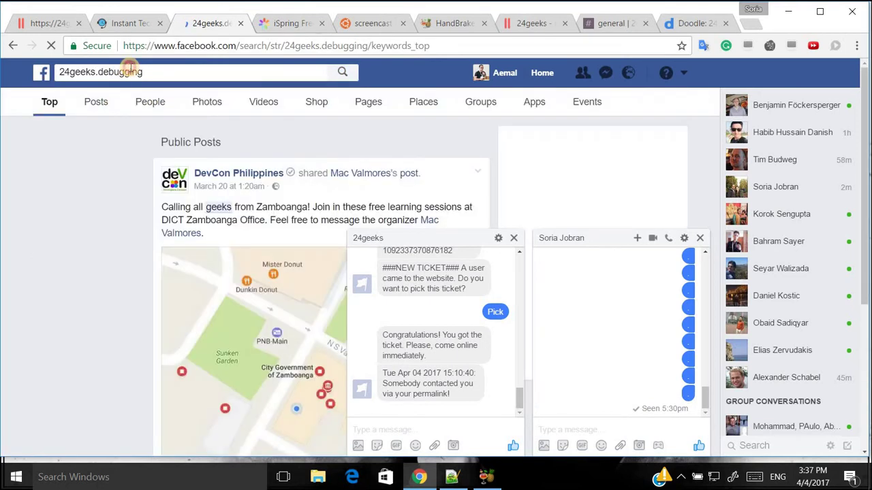
Remove ".debugging" from the Facebook search text and search for 24geeks.
left_click(152, 76)
left_click(152, 80)
double_click(152, 80)
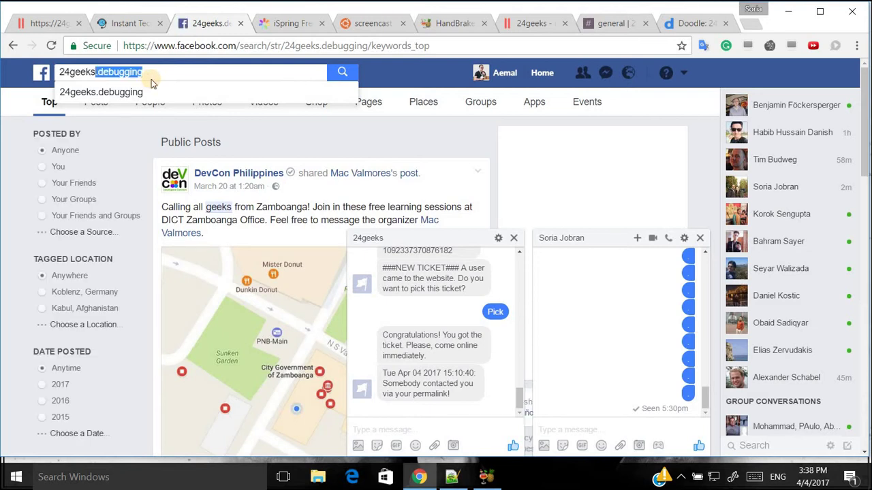
key("BackSpace")
key("Return")
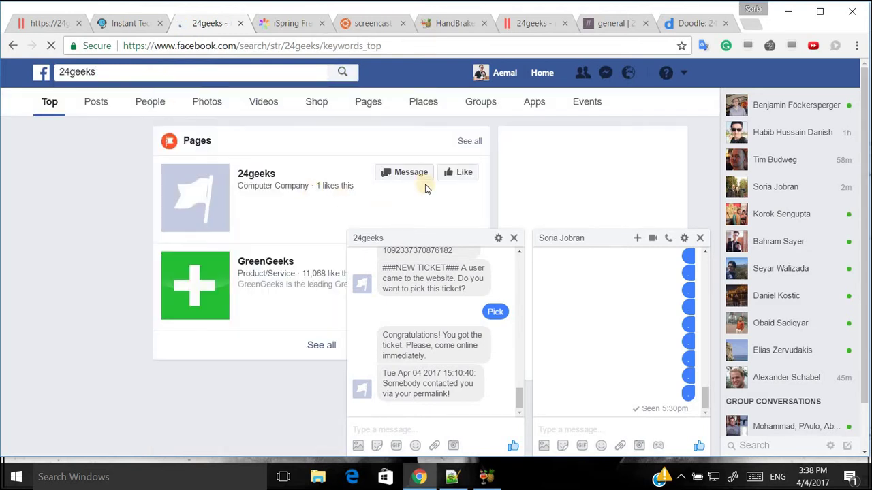
Message the 24geeks page with "/myid" and select the Facebook ID in the chatbot's reply.
left_click(405, 176)
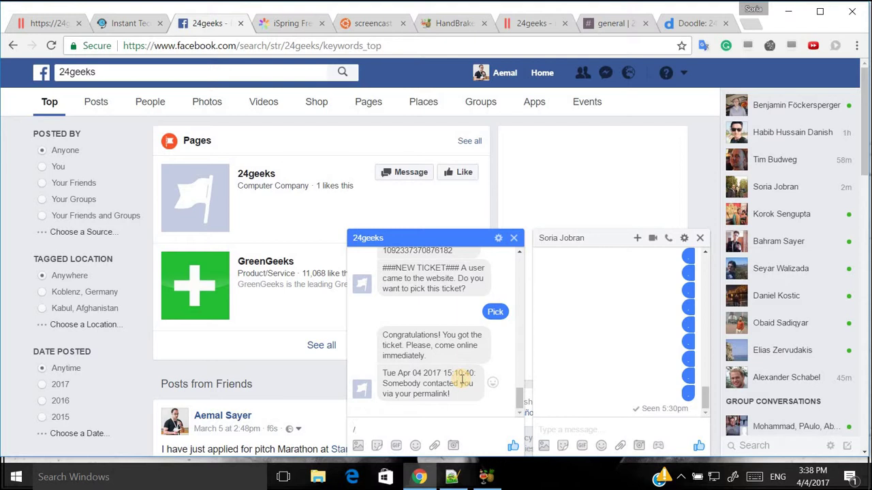
key("Return")
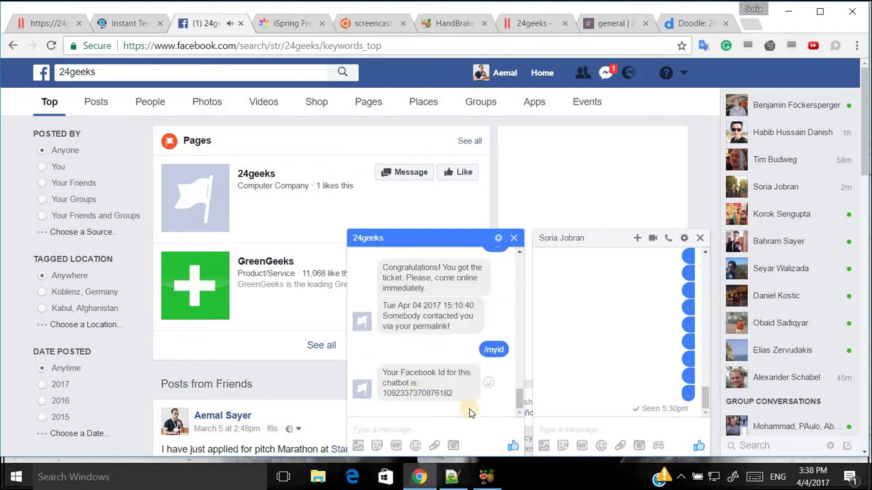
double_click(455, 403)
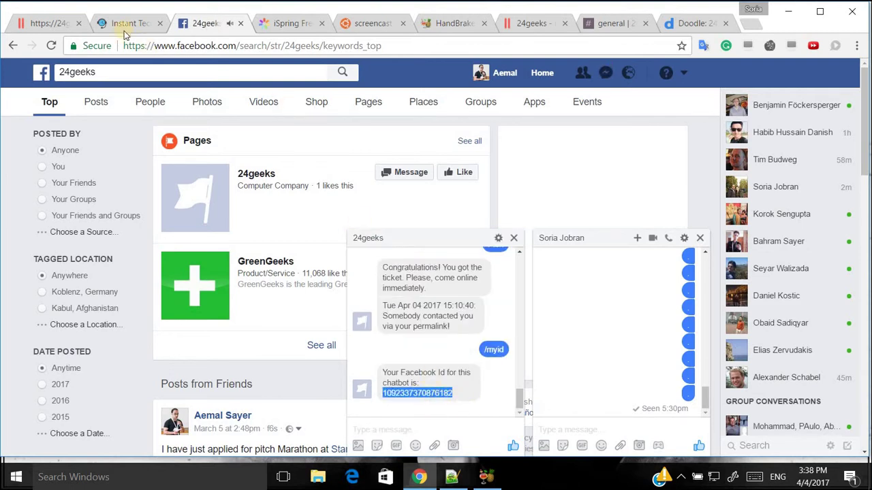
Return to the 24geeks settings, highlight the Chatbot ID value and view the Profile Photo section.
left_click(29, 23)
double_click(375, 251)
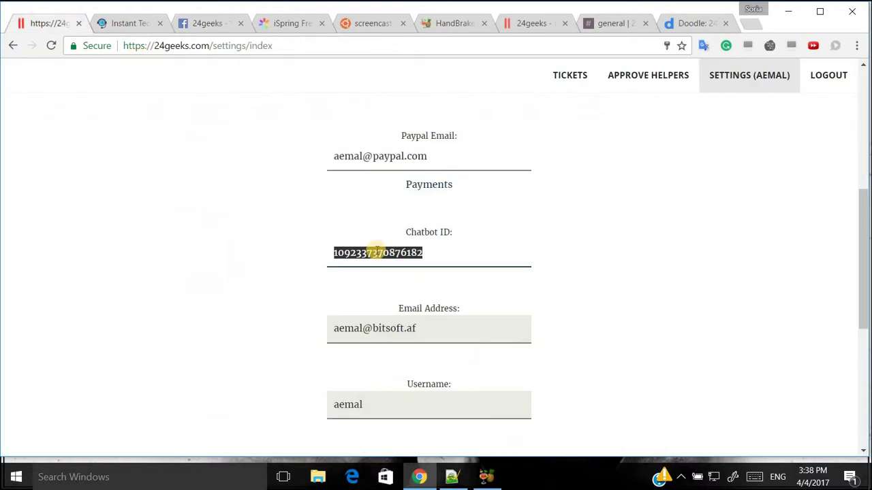
scroll(480, 290, "down", 5)
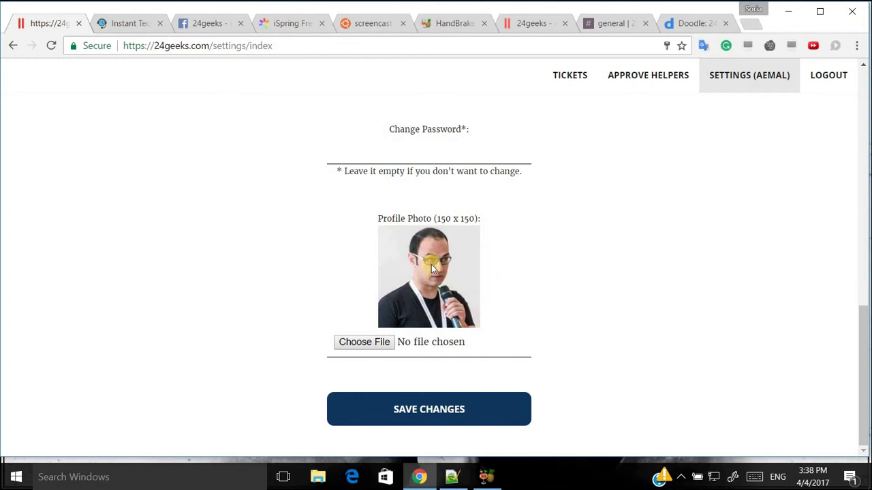
Examine the helper profile photos on the 24Geeks homepage and return to the settings page.
left_click(197, 30)
left_click(133, 23)
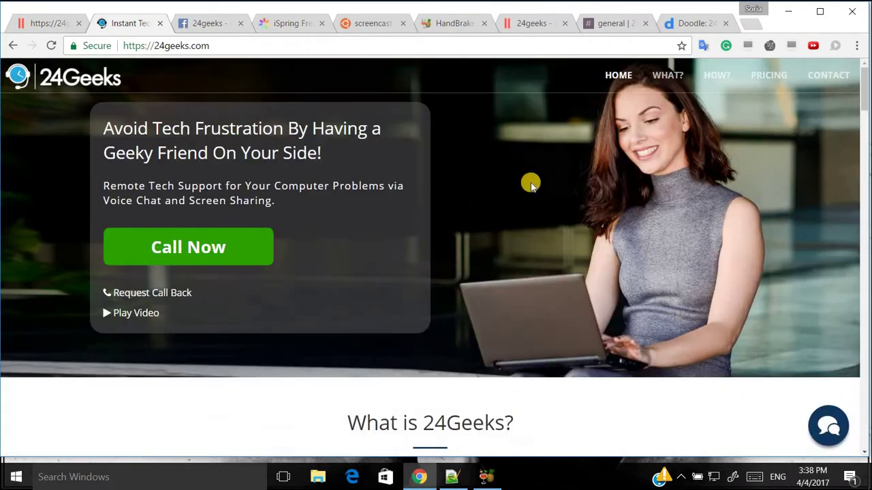
scroll(726, 99, "down", 2)
left_click(813, 78)
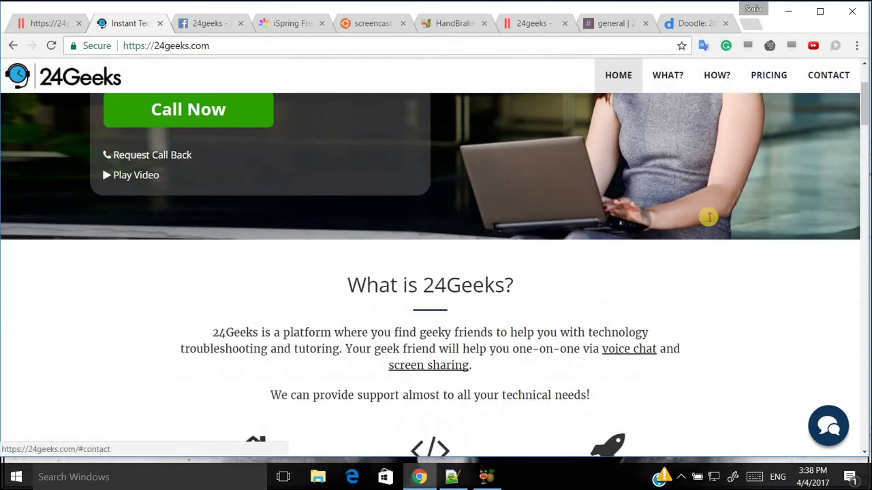
scroll(621, 277, "up", 4)
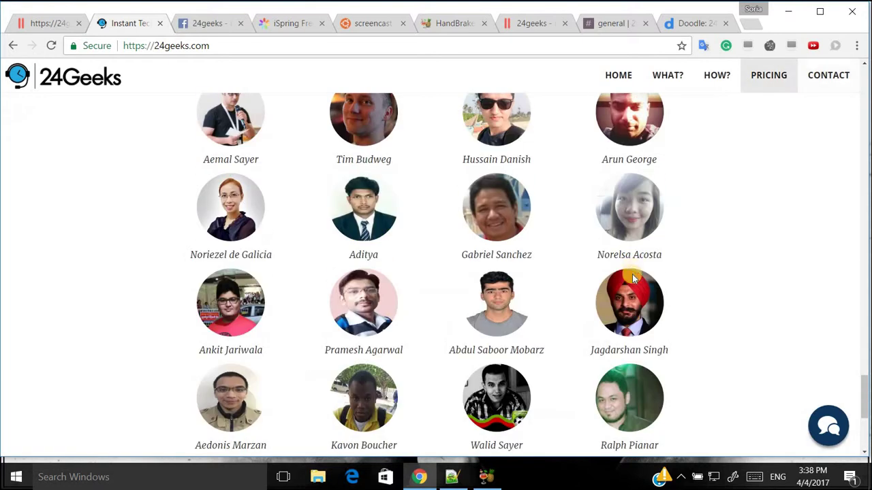
scroll(614, 226, "down", 3)
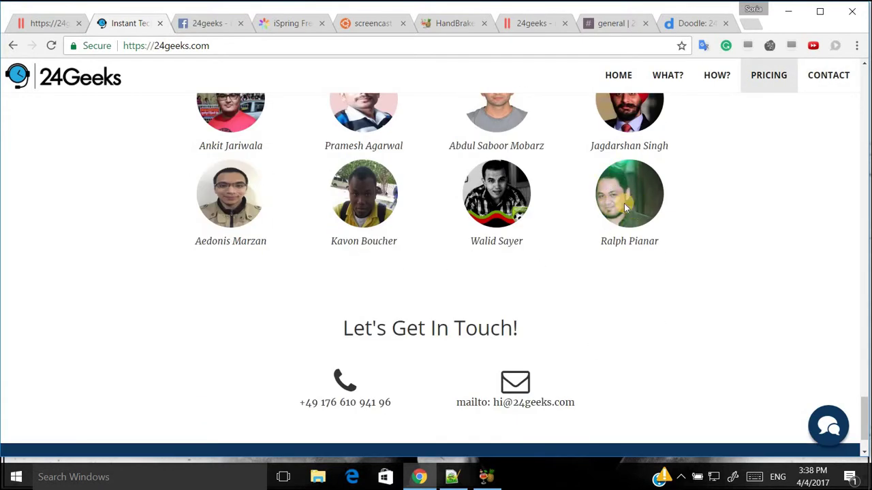
scroll(620, 259, "up", 1)
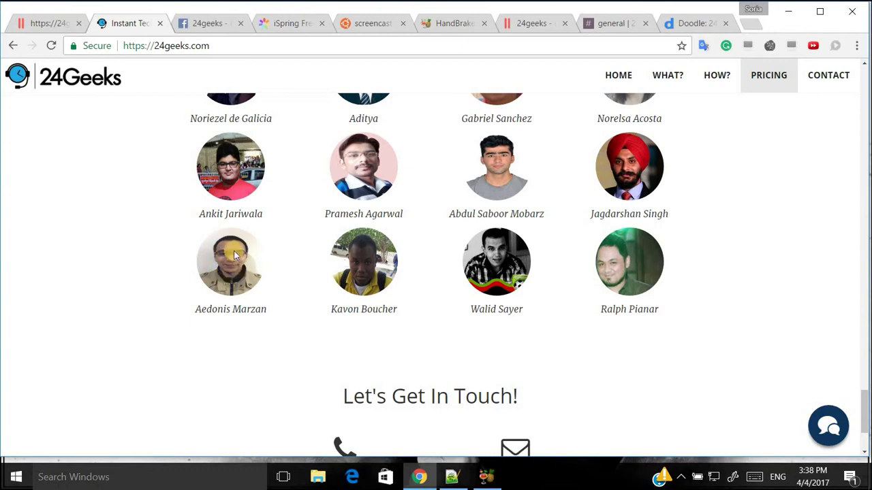
left_click(53, 25)
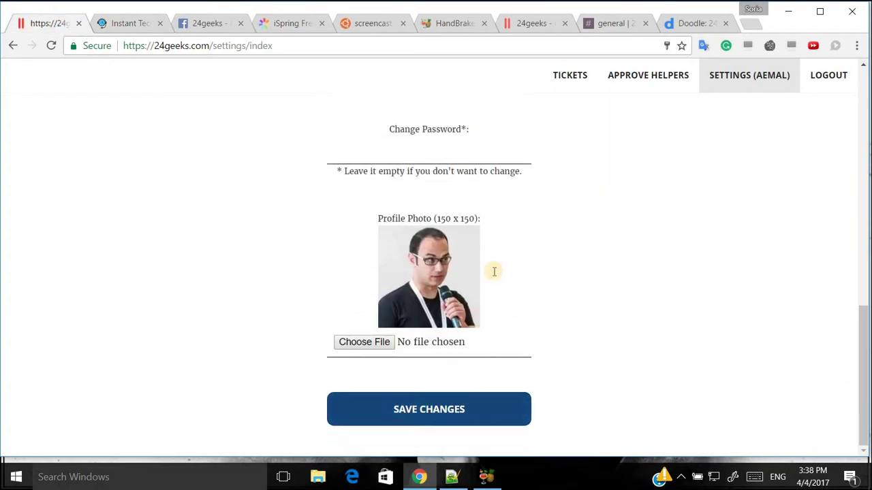
scroll(495, 272, "up", 15)
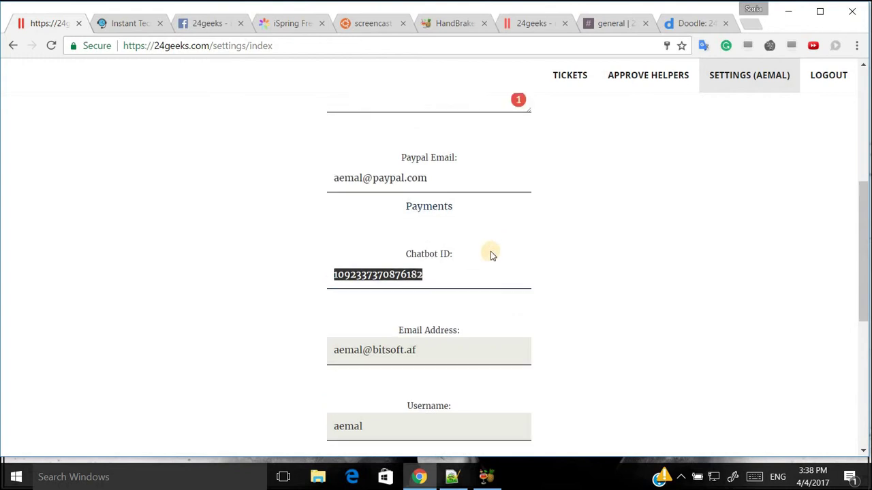
Open the helper's own 24geeks.com permalink page in a new tab, close it and return to the settings page.
left_click(756, 25)
type("24geeks.com/aemal")
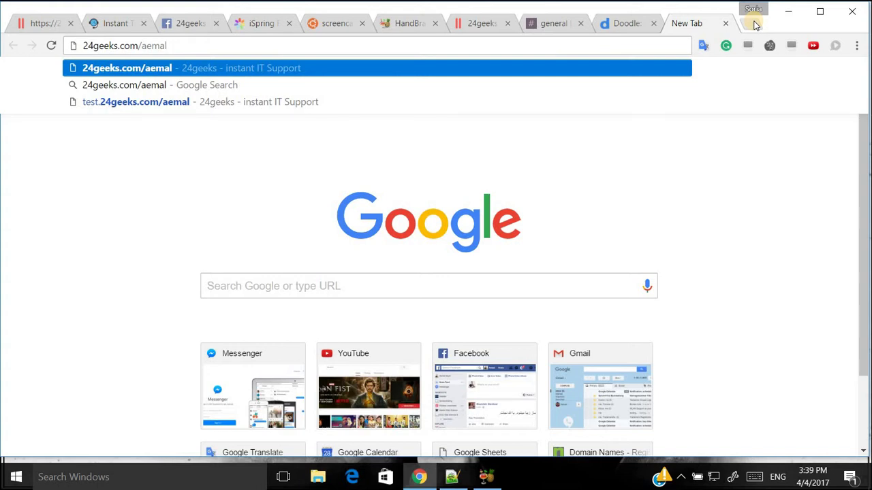
key("shift+Left")
key("shift+Left")
key("shift+Left")
key("shift+Left")
key("shift+Left")
key("Return")
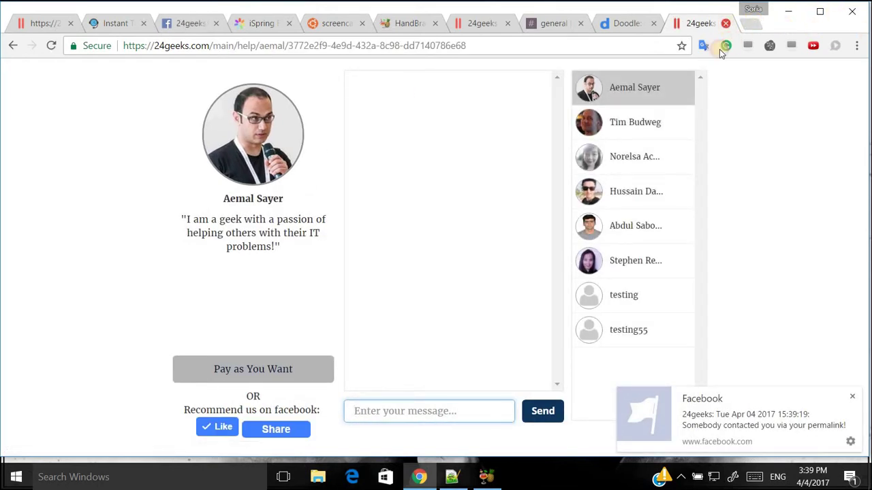
key("ctrl+w")
left_click(51, 25)
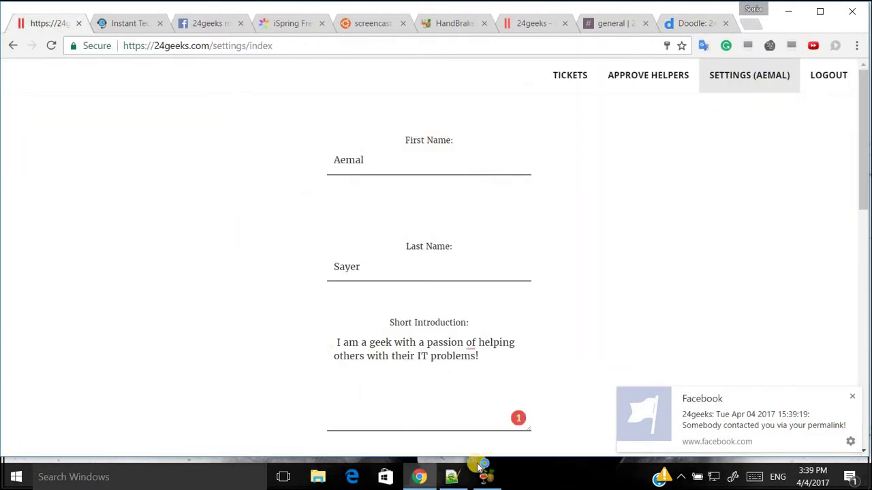
Switch to Notepad++ and highlight the checklist entry "7. Screen Recording (Windows & Ubuntu)".
left_click(457, 479)
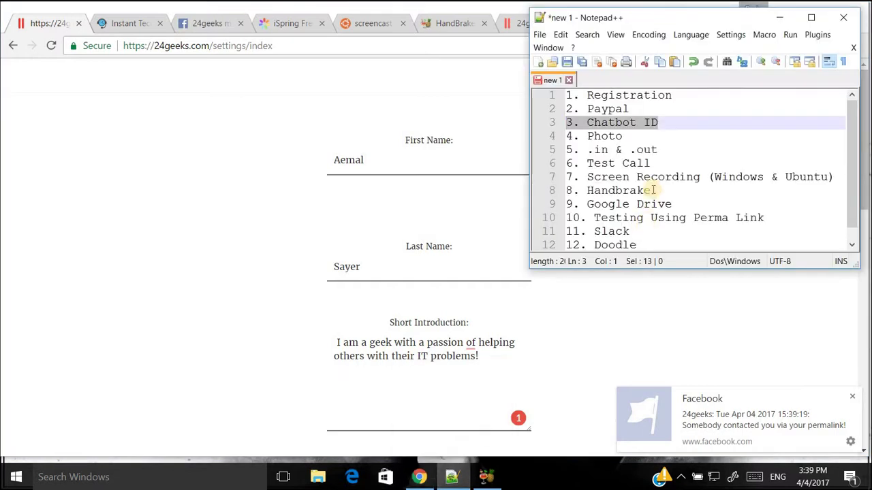
left_click(648, 166)
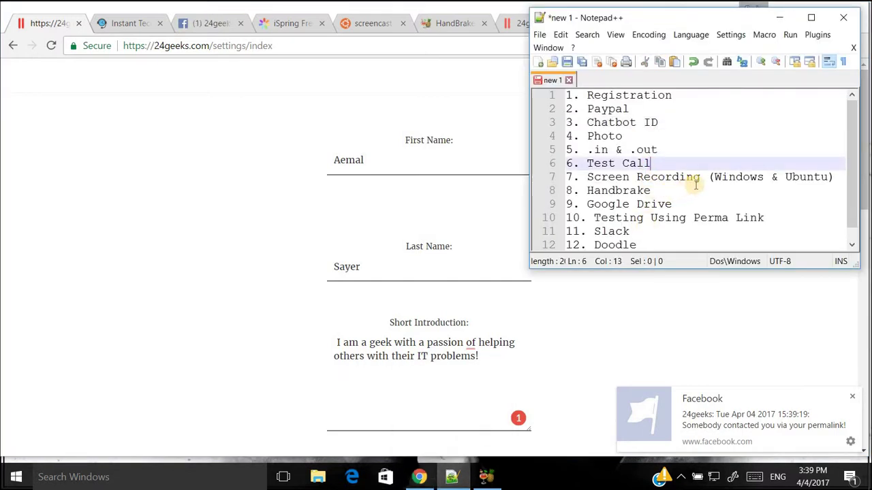
left_click_drag(842, 179, 563, 178)
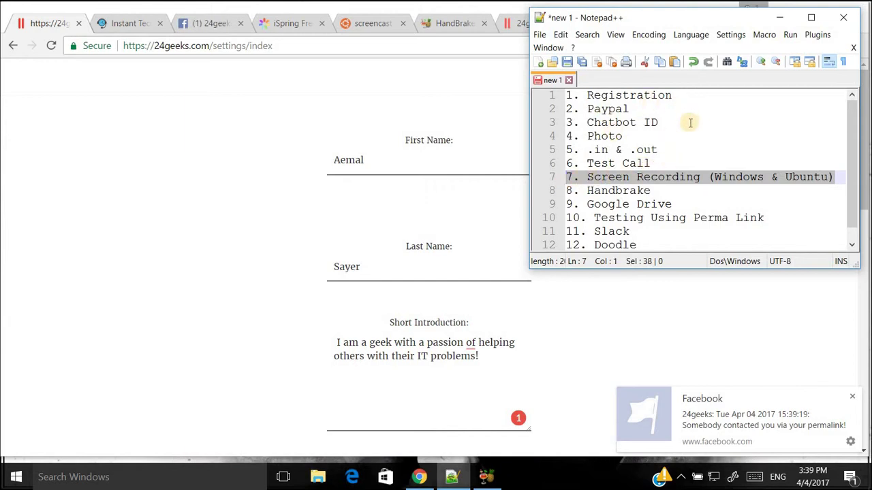
left_click(660, 129)
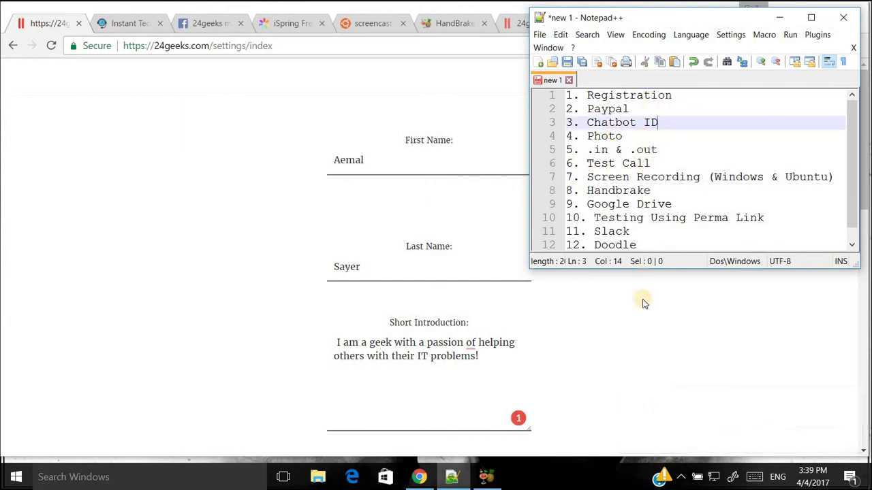
Highlight the checklist entry "5. .in & .out".
left_click(681, 477)
left_click(665, 141)
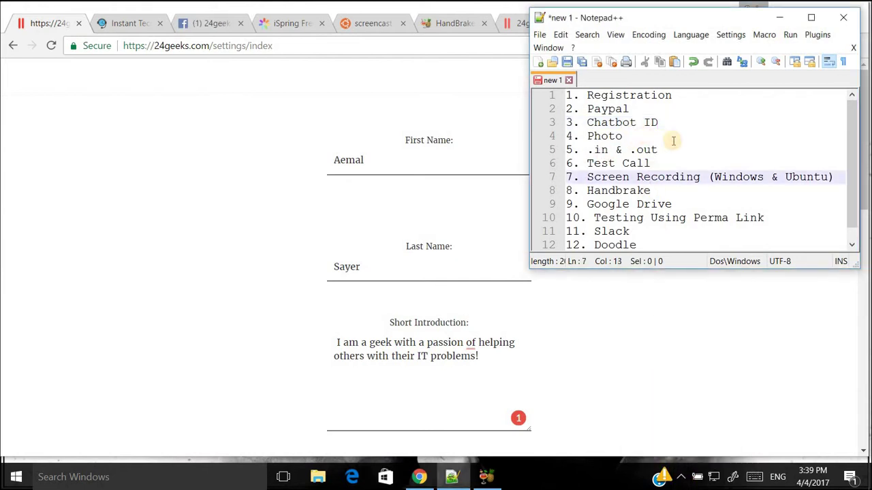
key("Up")
key("Up")
key("Up")
key("Up")
left_click(658, 141)
left_click_drag(669, 161, 567, 110)
left_click_drag(661, 152, 529, 151)
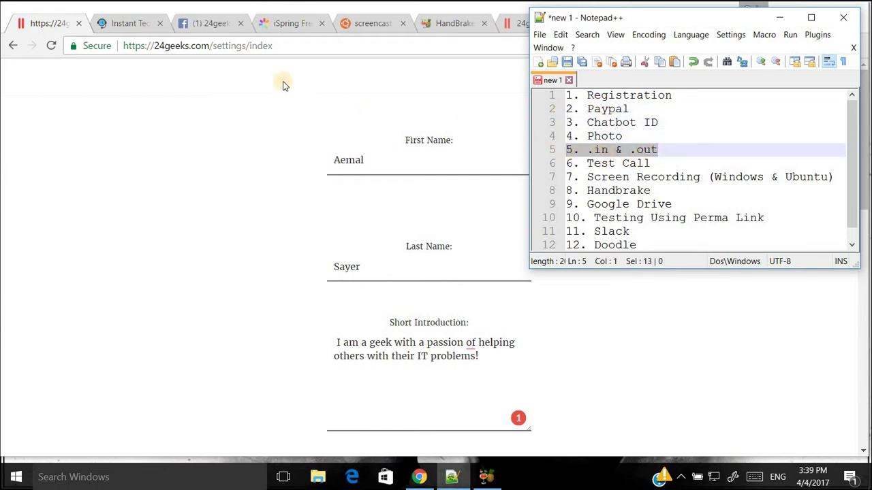
Return to Facebook in Chrome and send ".in" to the 24geeks chatbot.
left_click(208, 27)
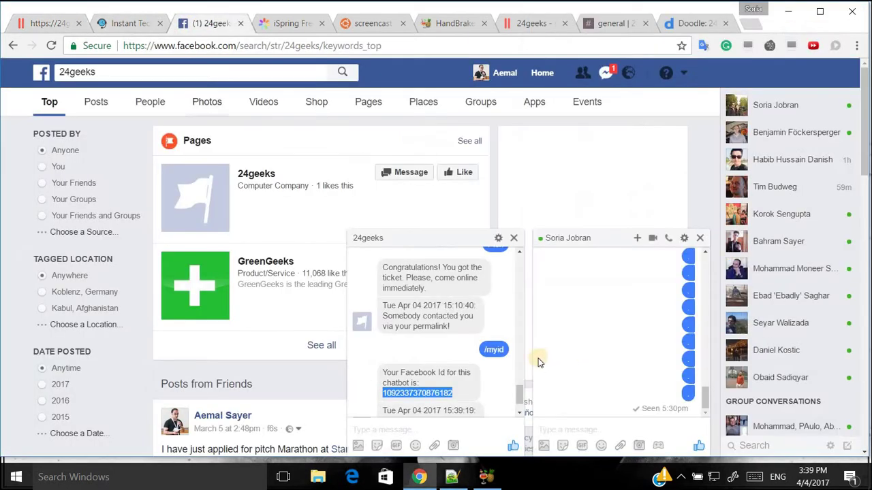
scroll(450, 313, "down", 1)
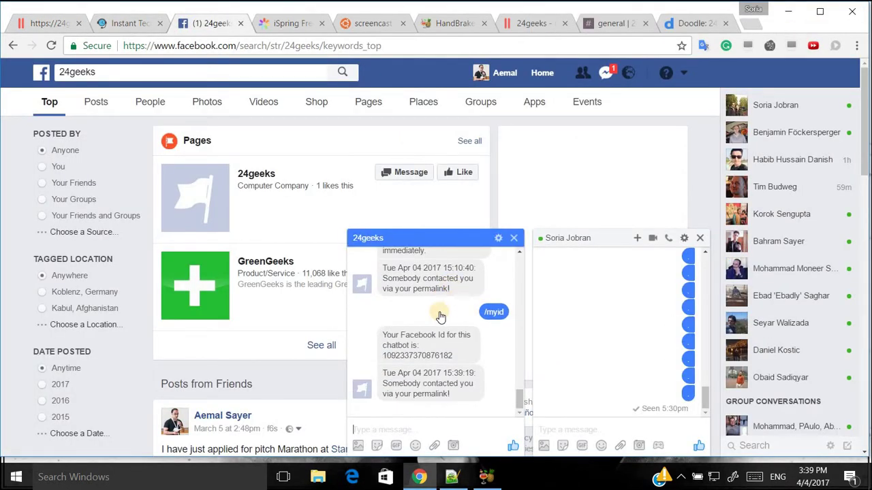
left_click(493, 359)
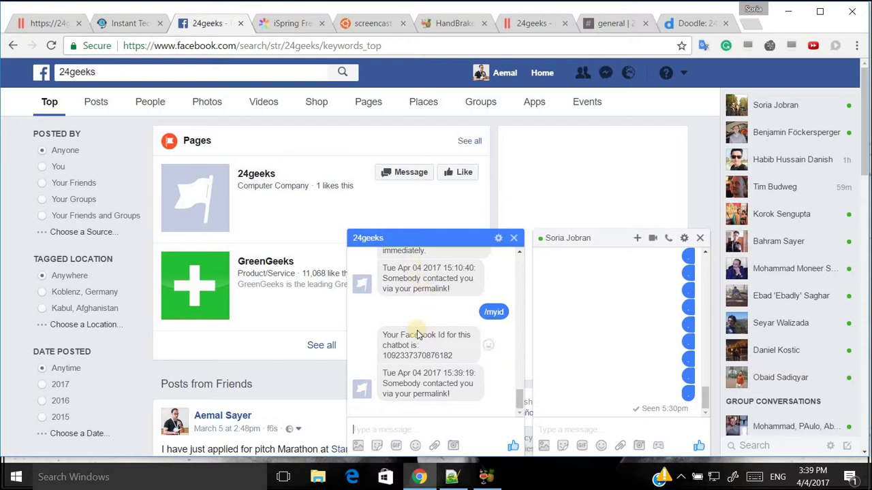
type(".in")
key("Return")
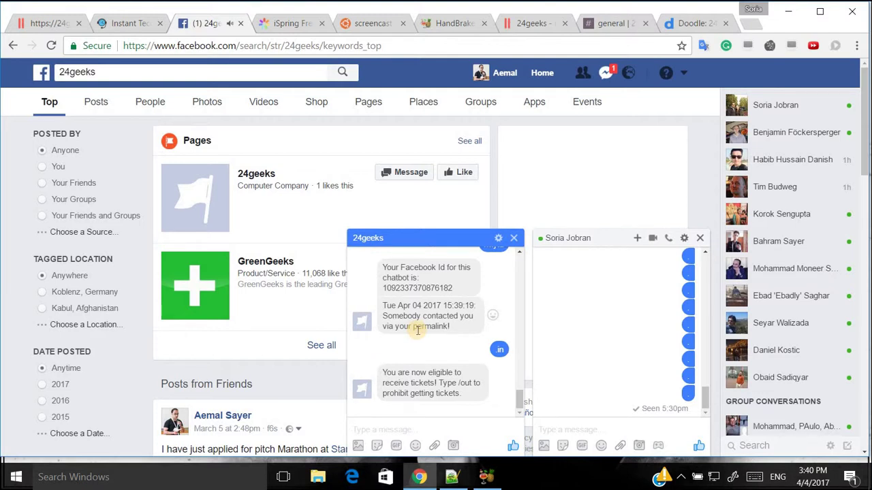
Start a test call from the 24Geeks homepage and end it.
left_click(123, 23)
left_click(76, 76)
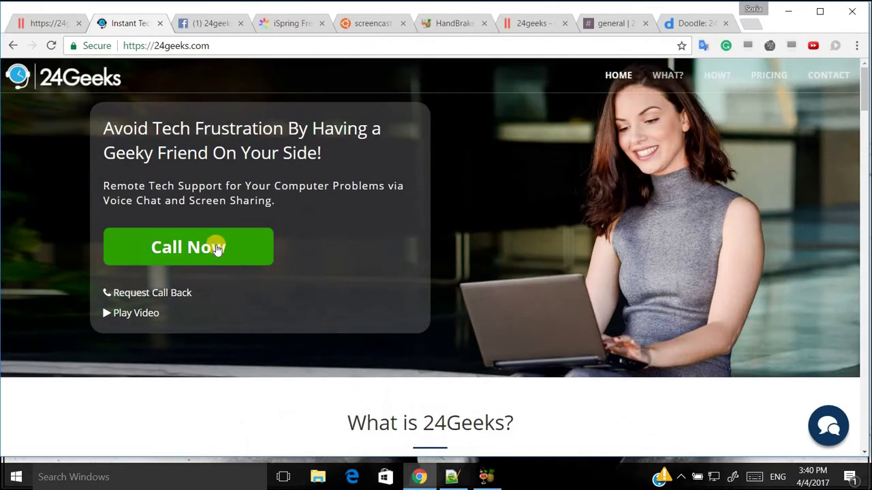
left_click(216, 248)
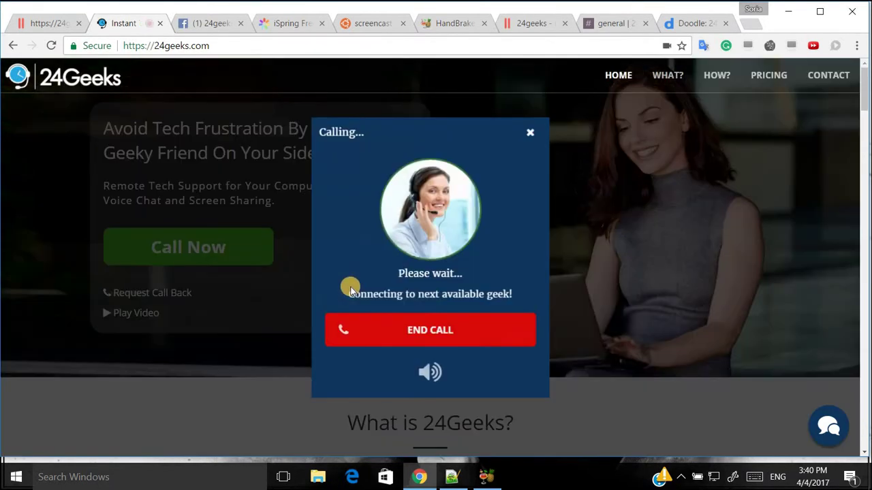
left_click(471, 331)
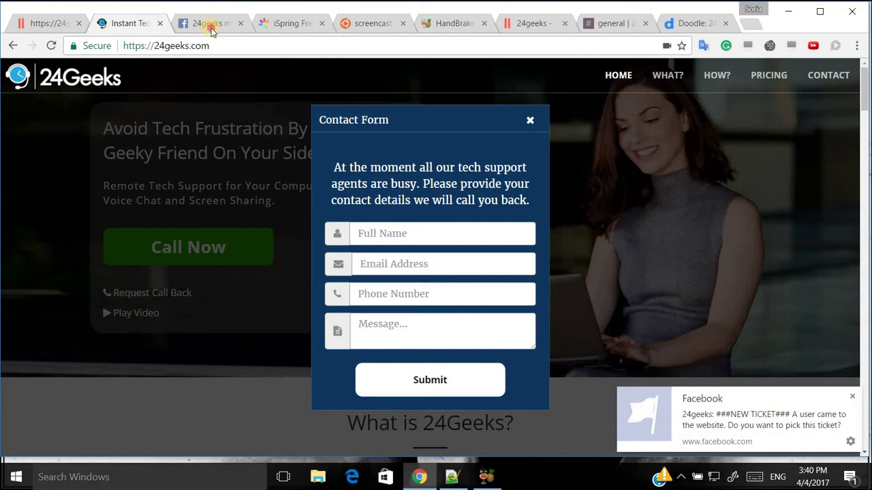
Pick the new ticket in the 24geeks Facebook chat and return to the 24Geeks homepage.
key("ctrl+Tab")
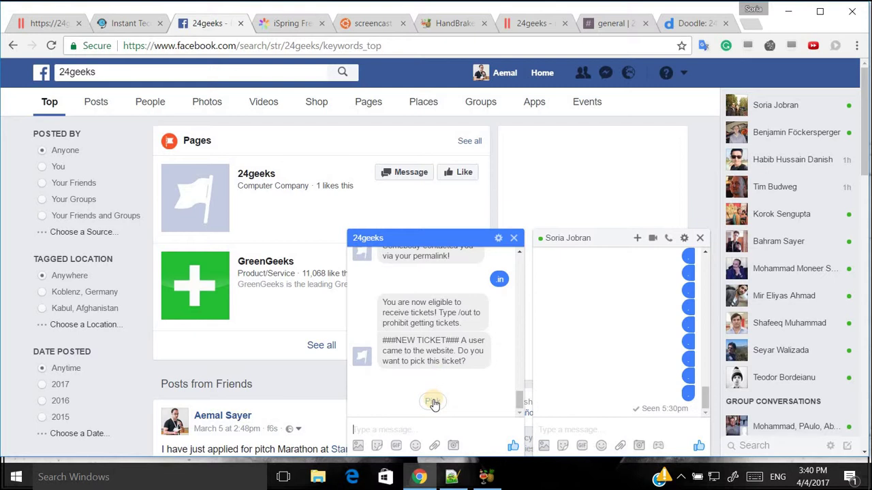
left_click(433, 404)
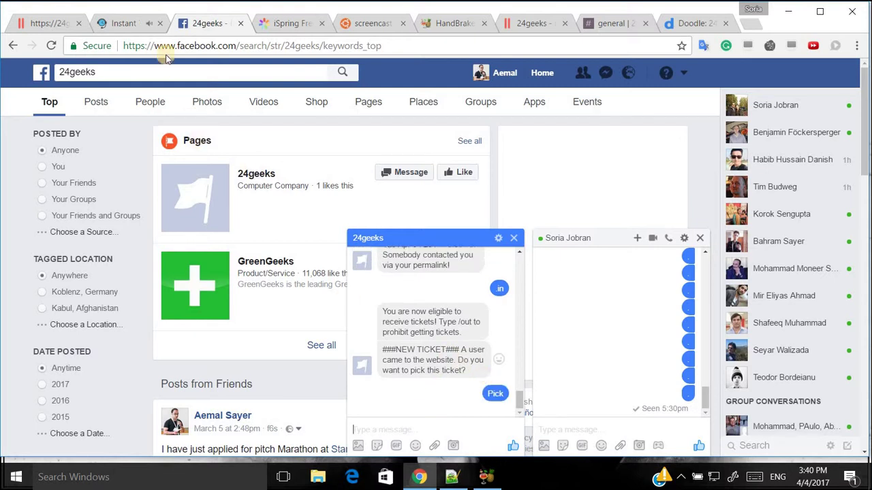
left_click(143, 30)
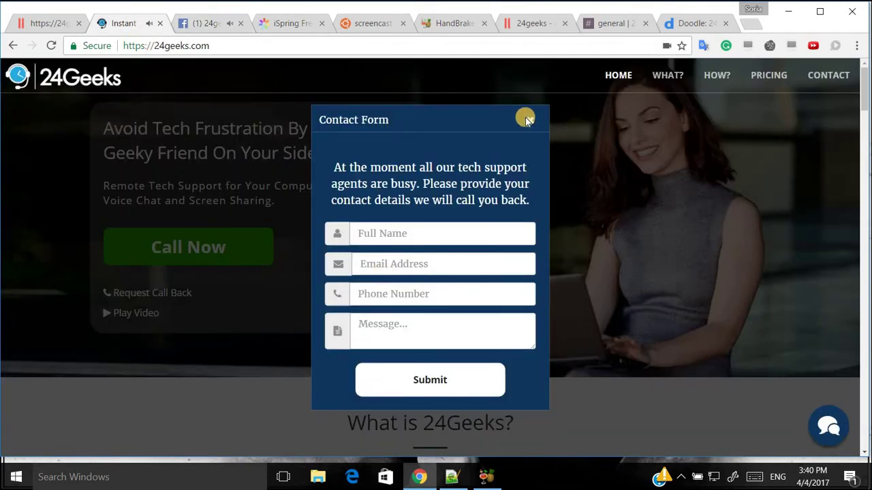
Reload the 24Geeks homepage and open the Approve Helpers list to view the approved helpers.
left_click(54, 47)
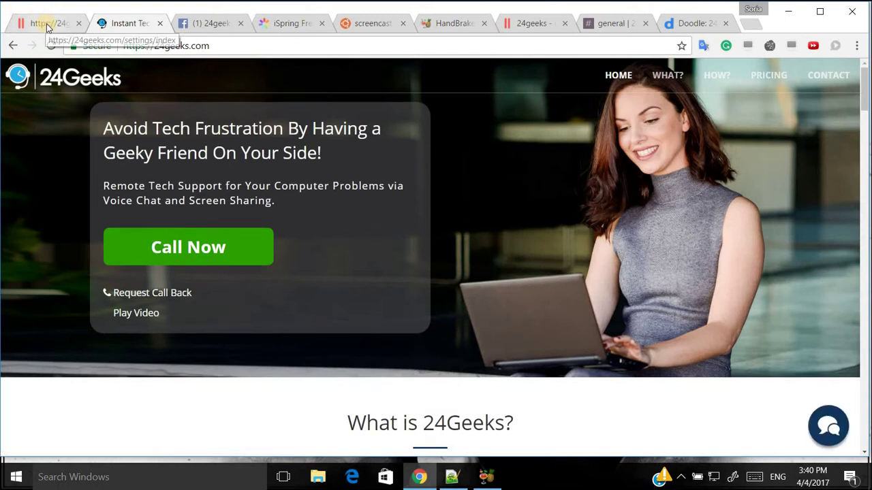
left_click(46, 23)
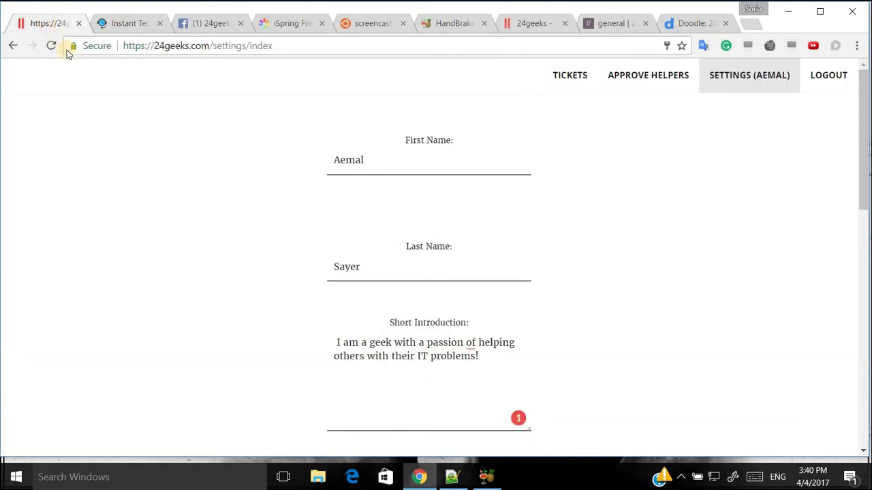
left_click(608, 80)
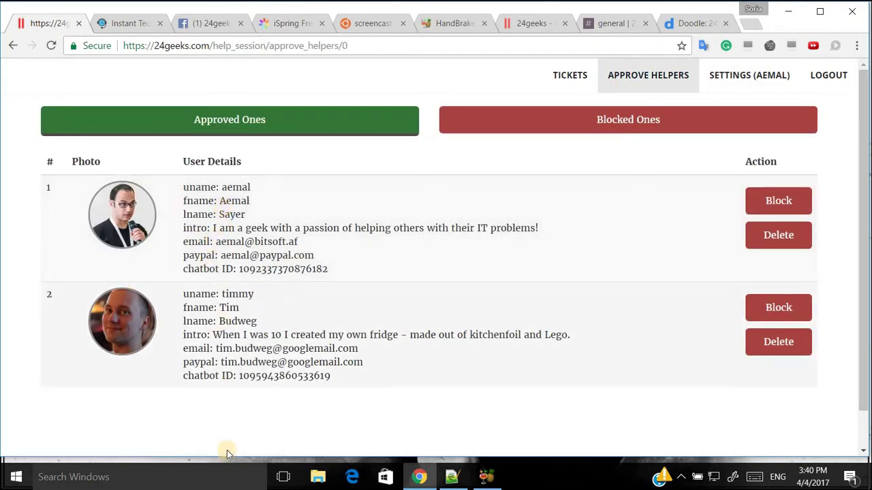
Return to the Facebook chat and send ".out" to the 24geeks chatbot.
left_click(129, 25)
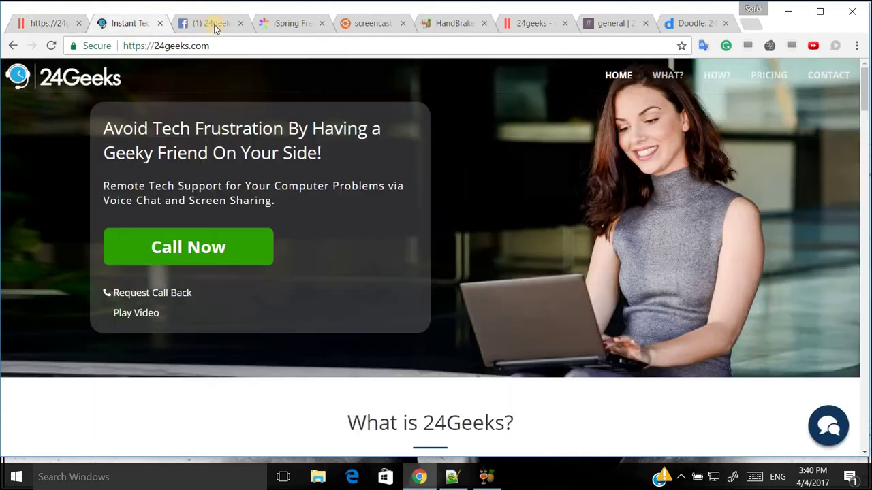
key("ctrl+Tab")
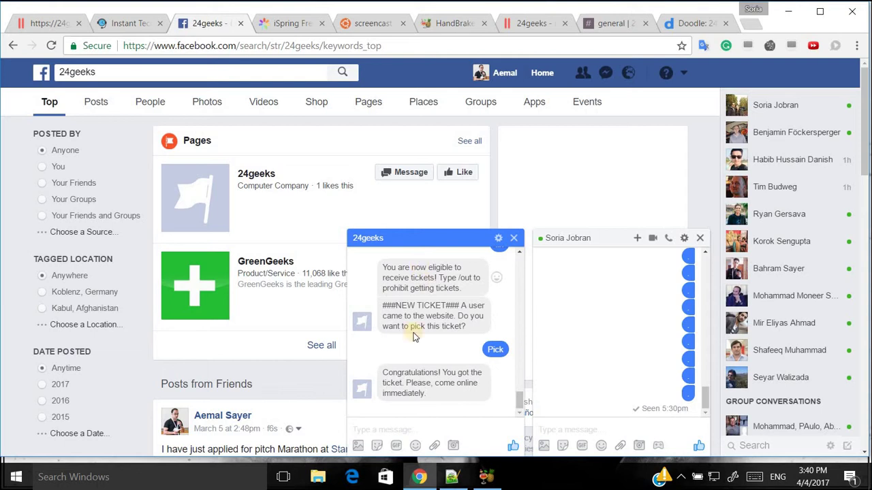
left_click(408, 428)
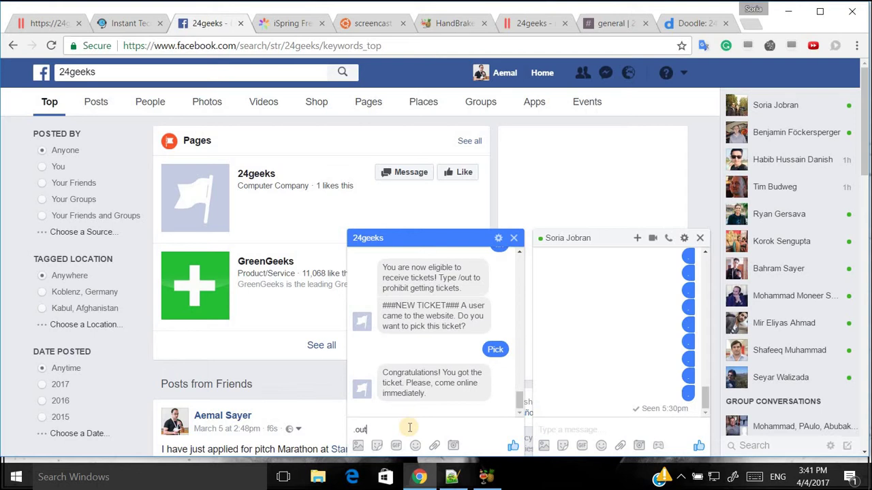
key("Return")
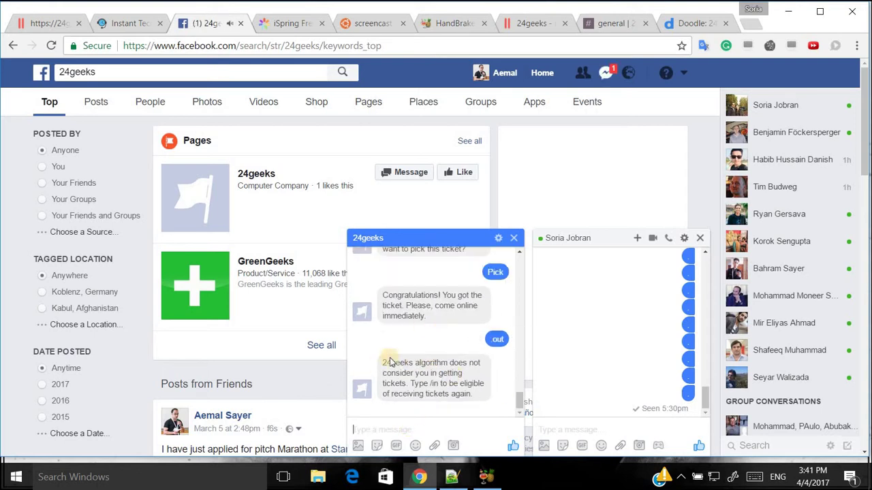
Reload the Approve Helpers page and examine which helpers are still listed as approved.
left_click(111, 23)
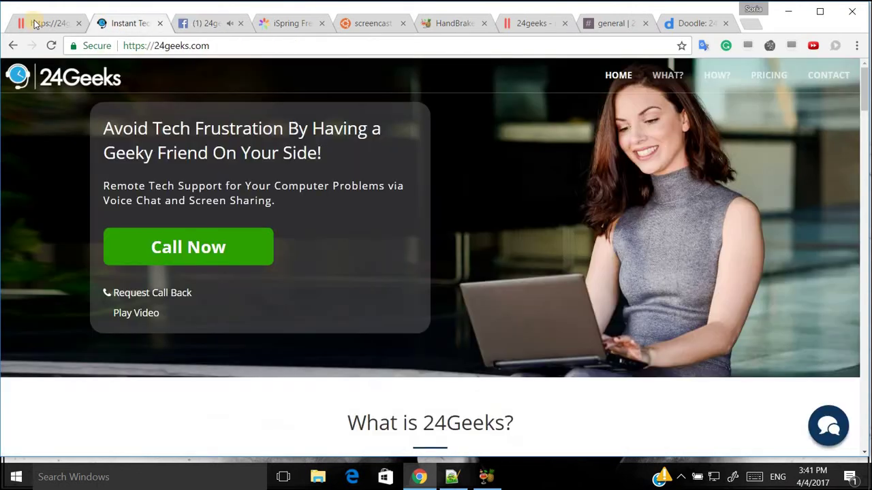
left_click(67, 23)
left_click(51, 46)
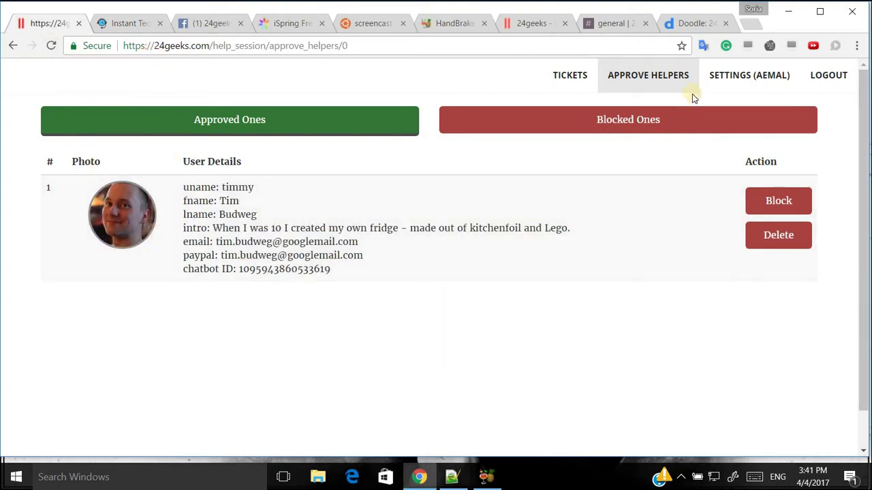
left_click(626, 81)
Try a call from the 24Geeks homepage and close the contact form.
left_click(129, 23)
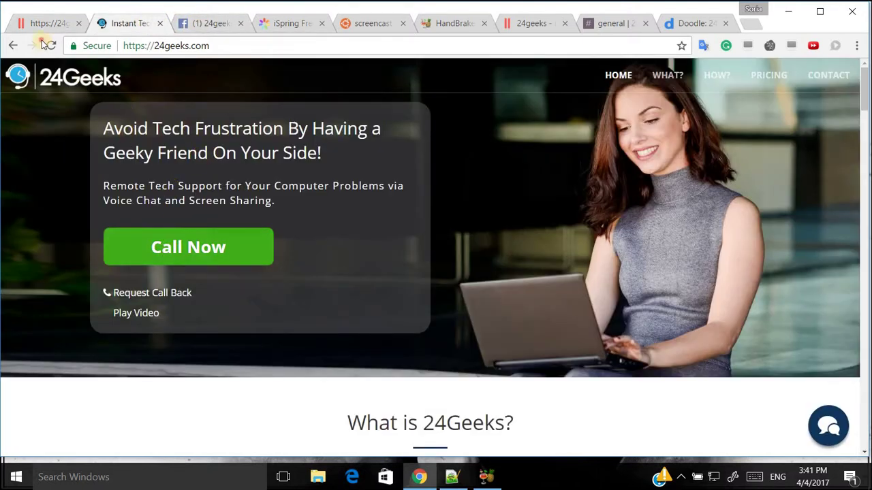
left_click(216, 254)
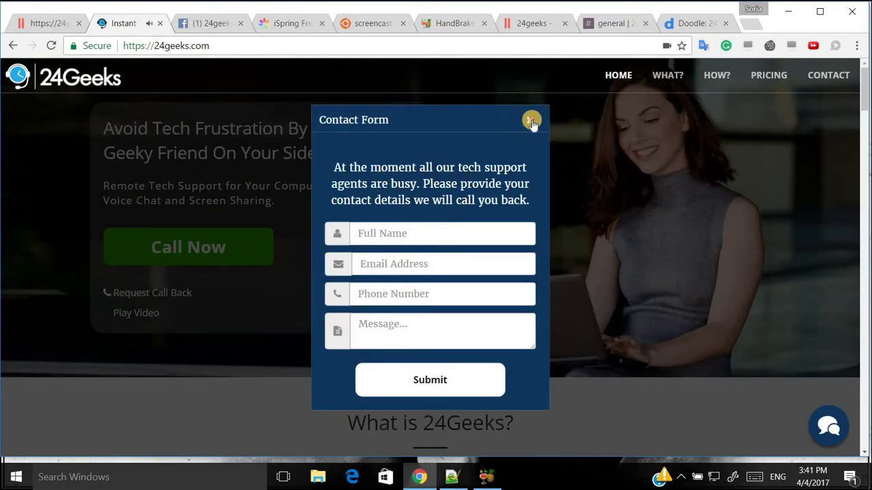
left_click(531, 122)
Send ".in" to the 24geeks chatbot on Facebook and return to the 24Geeks homepage.
left_click(202, 23)
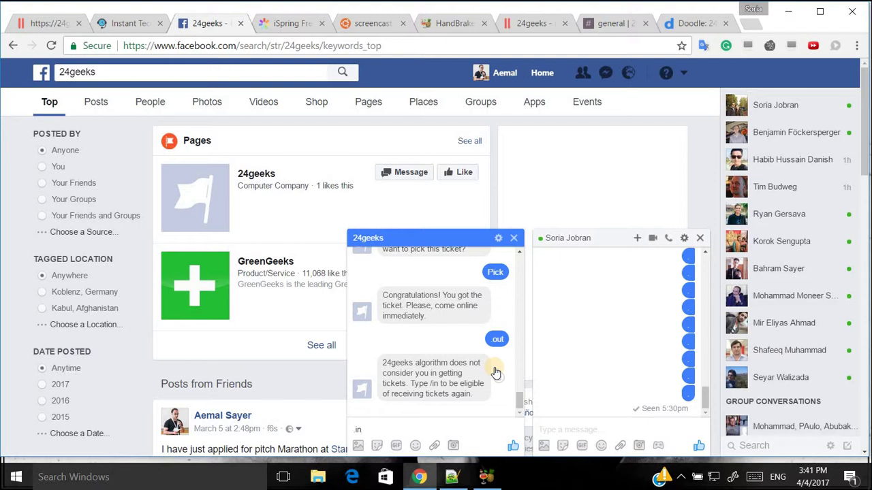
key("Return")
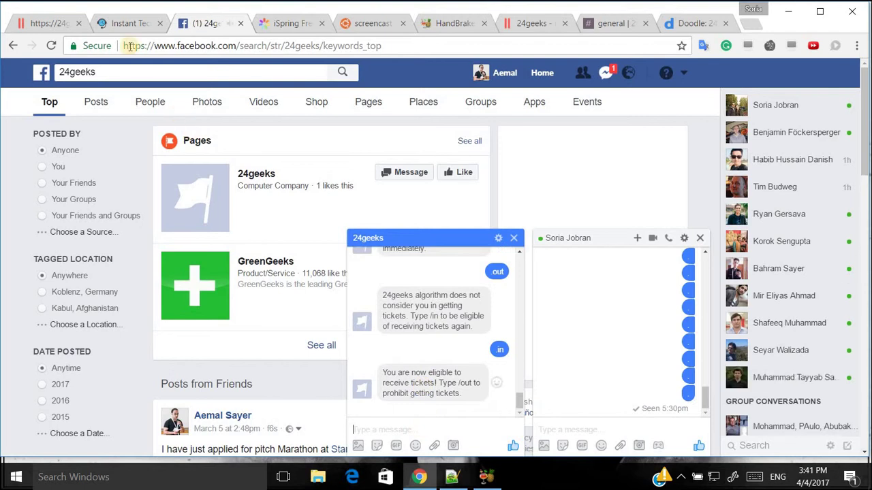
left_click(122, 23)
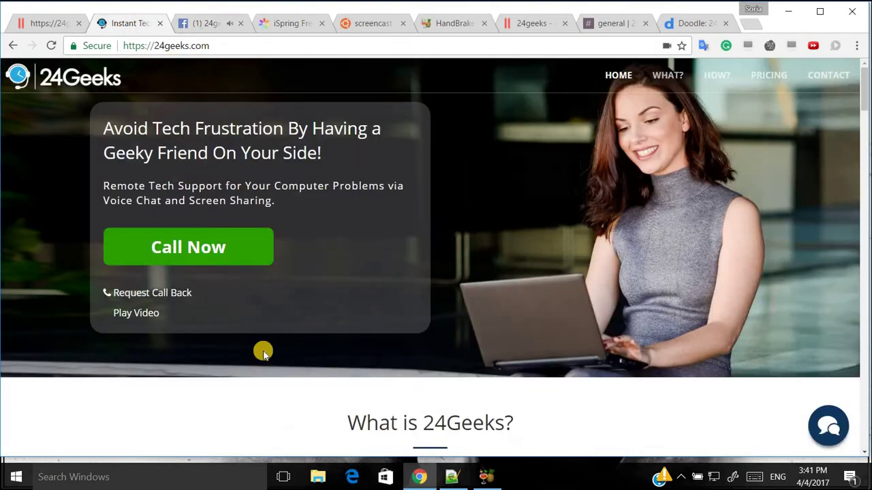
Bring up the Notepad++ checklist and highlight the entry "5. .in & .out" again.
left_click(452, 476)
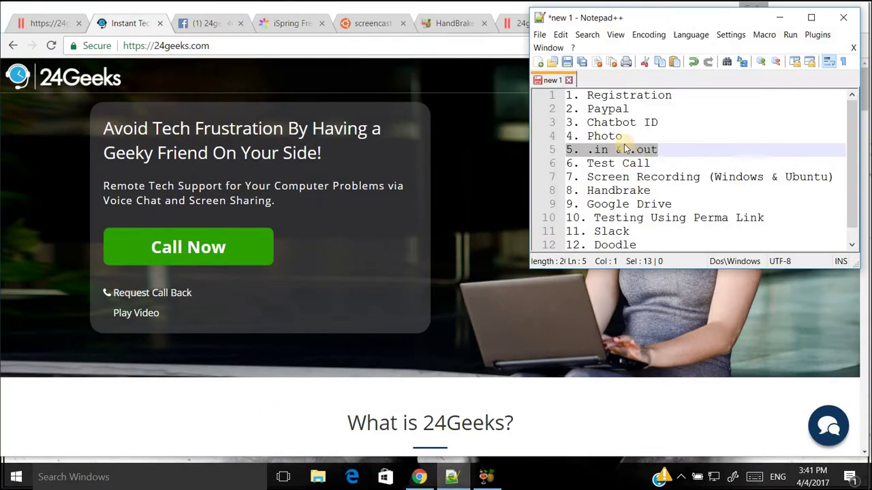
left_click_drag(668, 154, 564, 154)
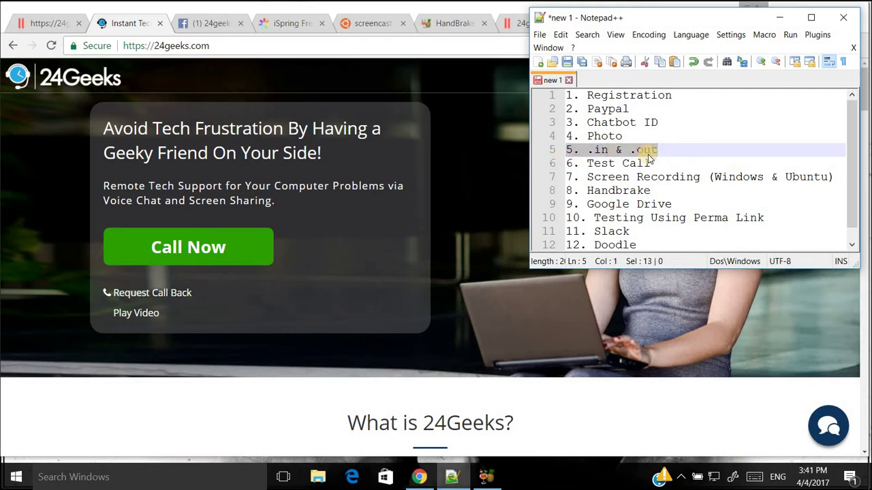
Send the help command to the 24geeks chatbot on Facebook and return to the 24Geeks homepage.
left_click(190, 25)
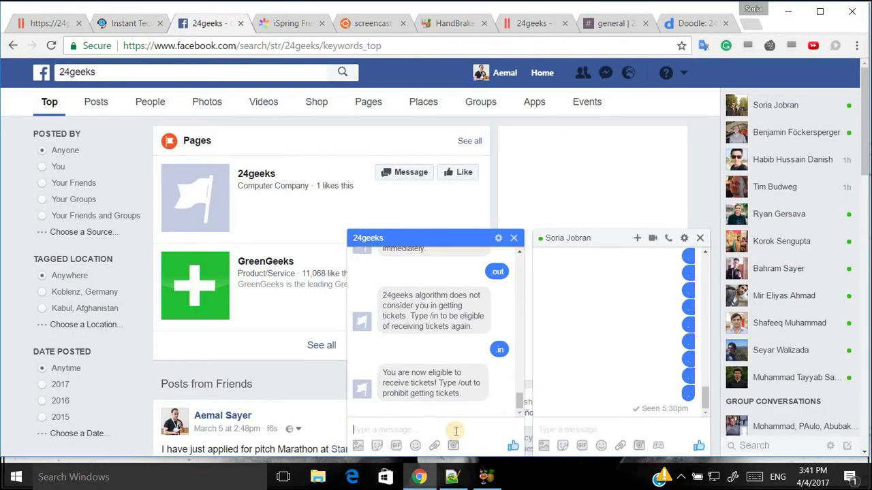
key("Return")
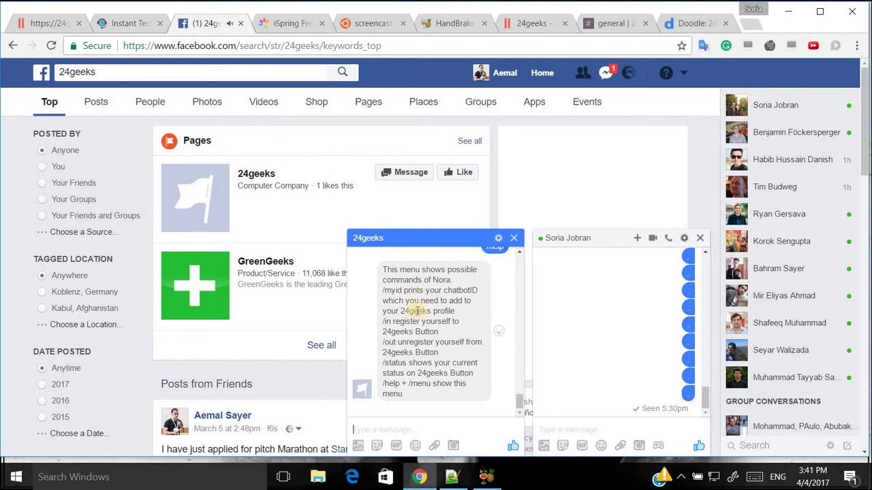
left_click(105, 25)
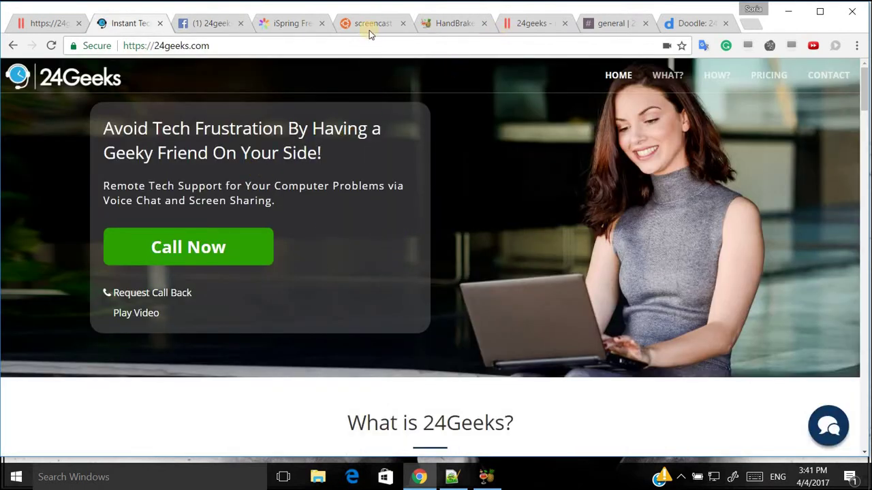
Send the messages "plz" and "plz call" to the contact in the second Facebook chat.
left_click(208, 25)
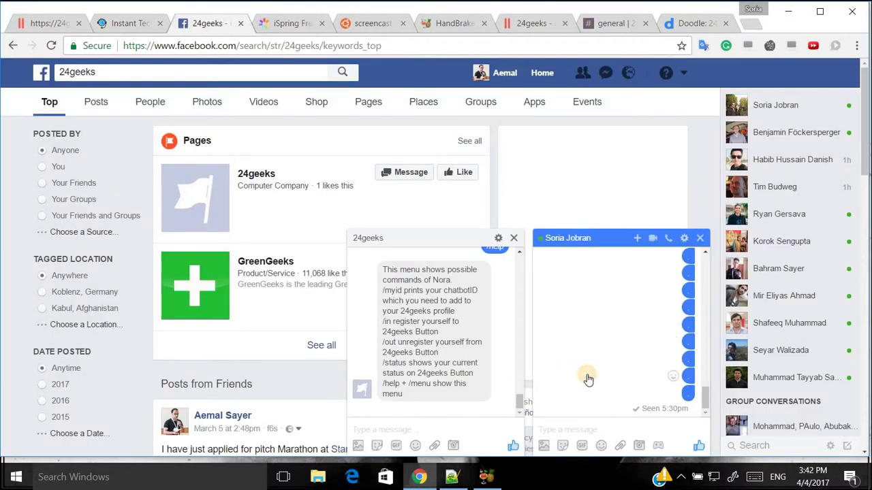
type("plz")
key("Return")
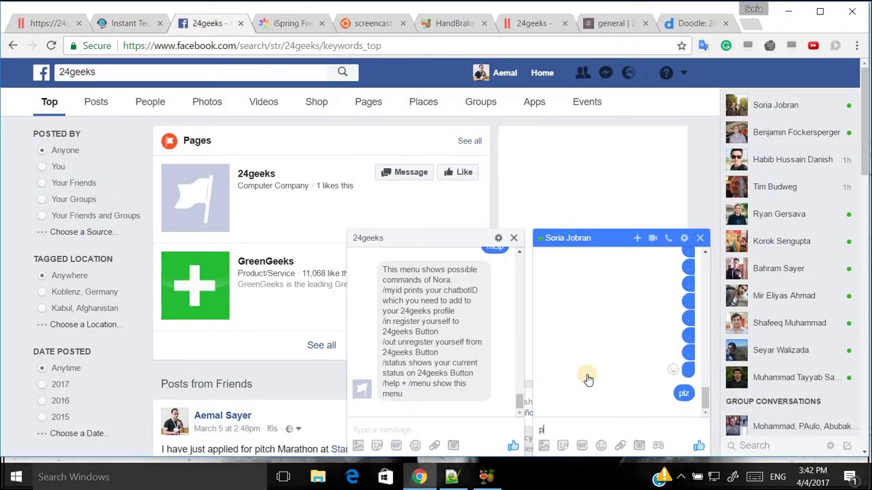
key("Return")
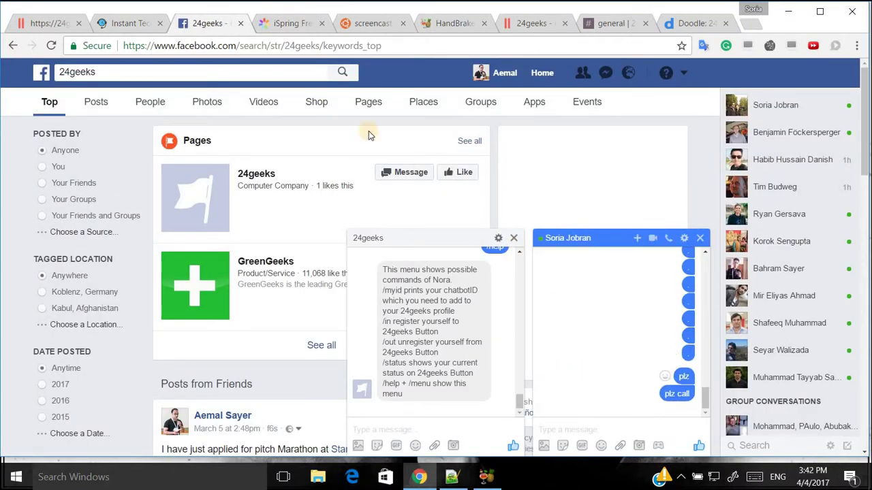
Look through the helper account's Tickets, Approve Helpers and Settings pages, ending on Tickets.
left_click(129, 23)
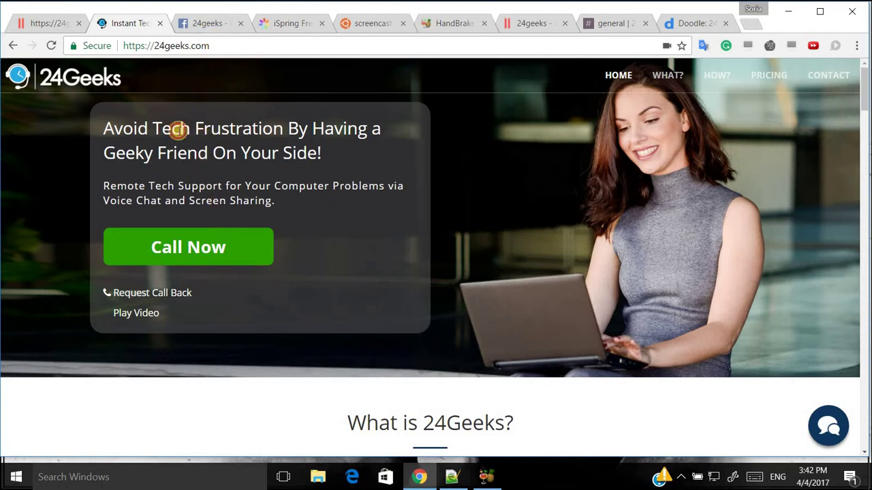
key("ctrl+shift+Tab")
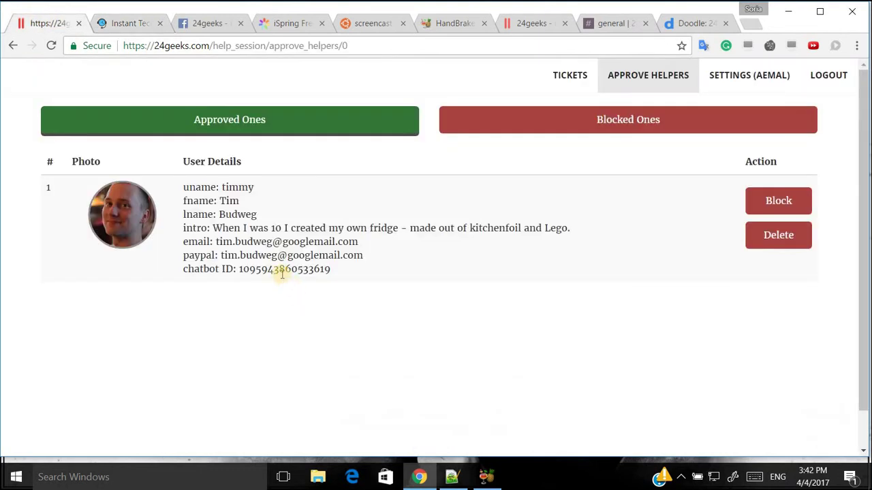
left_click(557, 85)
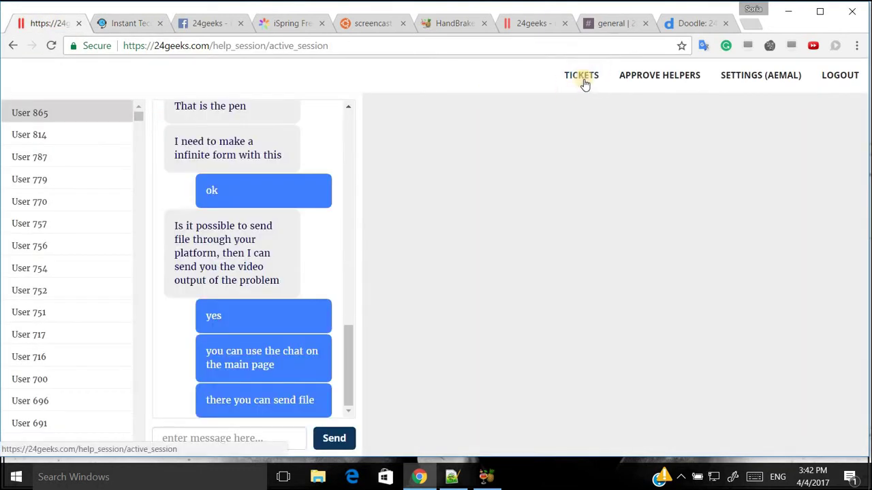
left_click(652, 82)
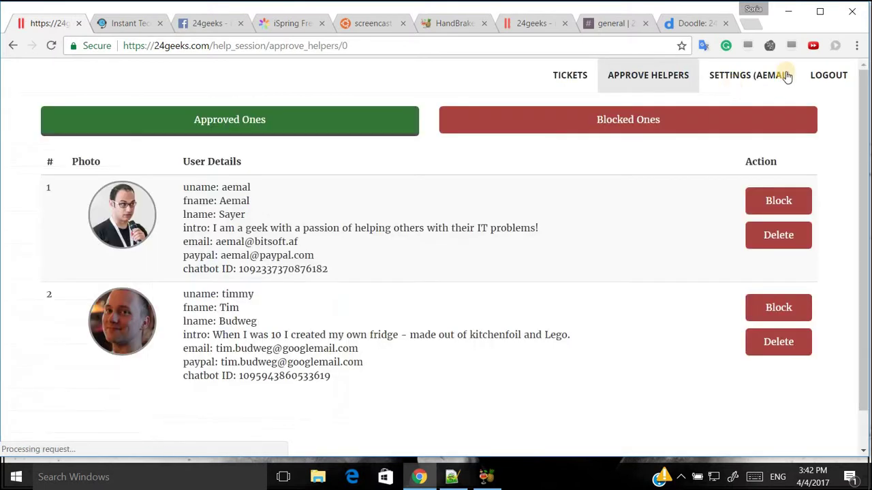
left_click(749, 81)
left_click(653, 73)
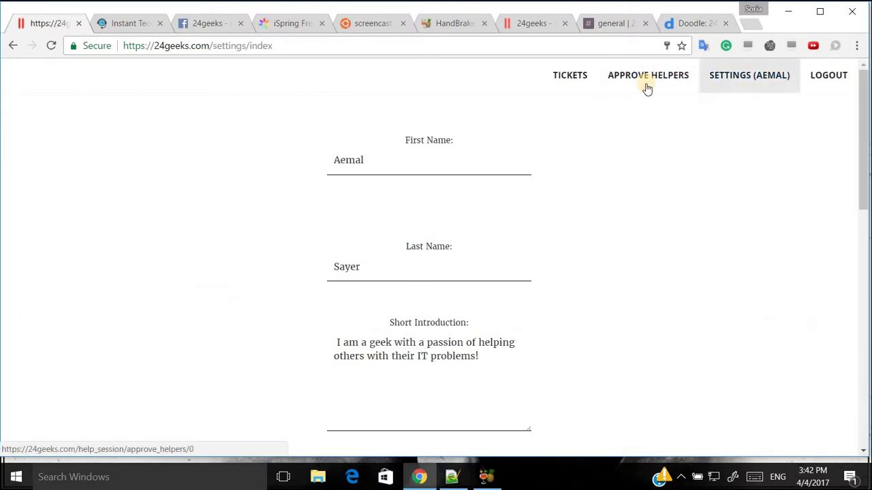
left_click(570, 78)
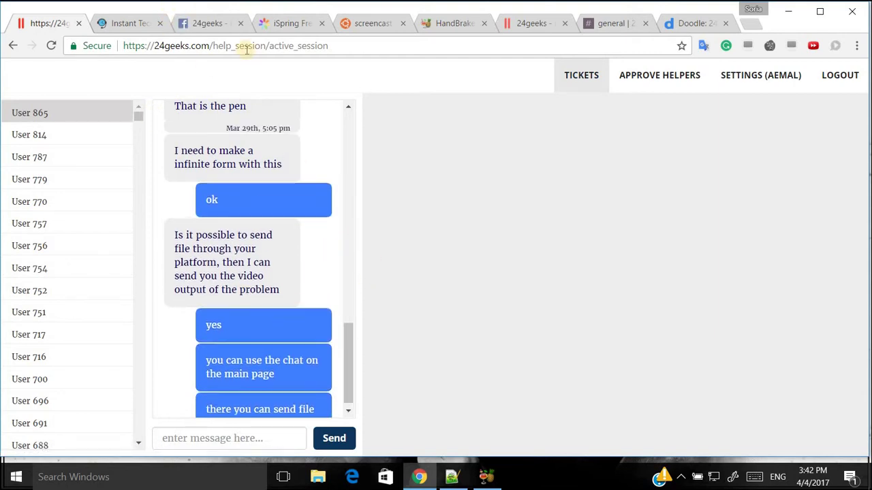
Send "plz call me" to the same Facebook contact and return to the Tickets page.
left_click(200, 29)
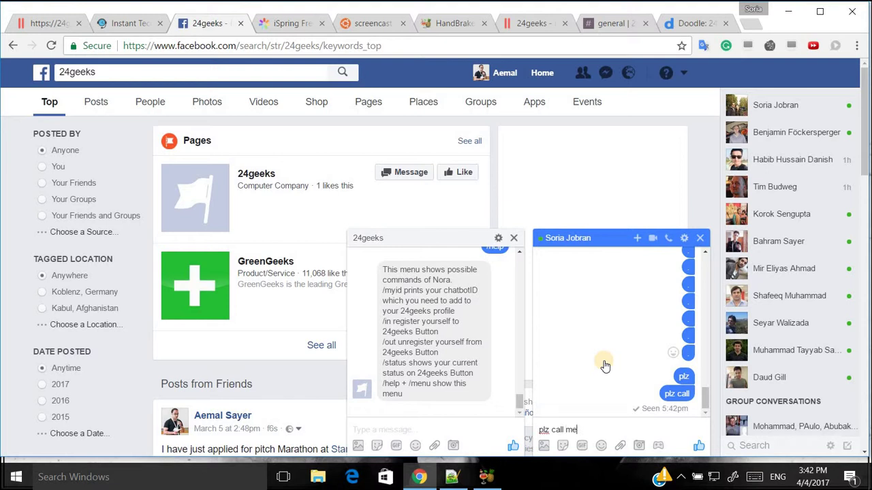
key("Return")
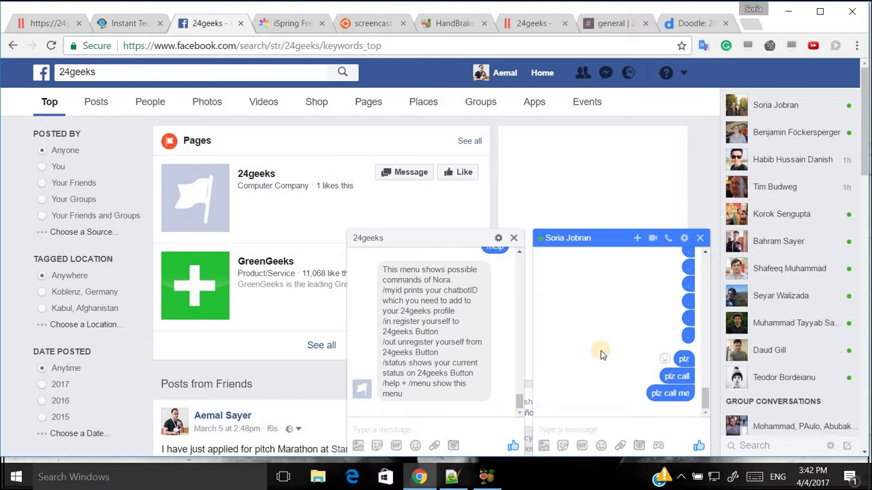
left_click(46, 26)
Go through the Notepad++ checklist from "6. Test Call" onward, highlight "12. Doodle" and return to Chrome.
left_click(452, 477)
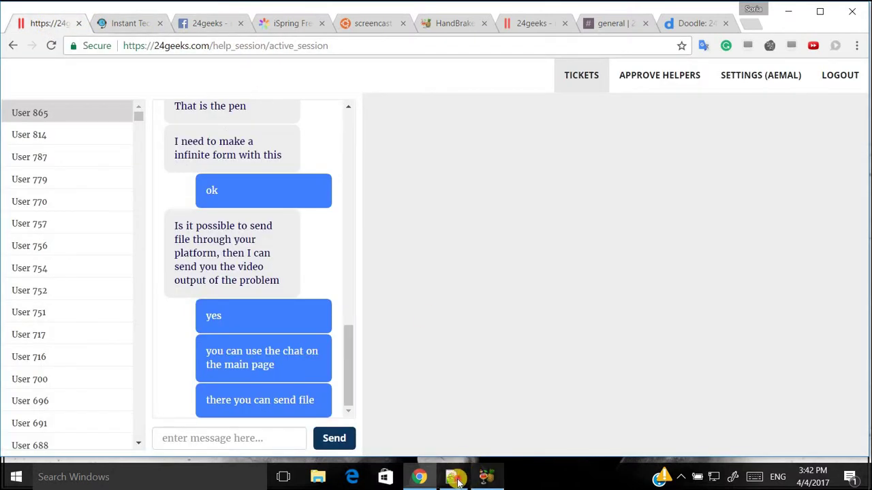
left_click(632, 167)
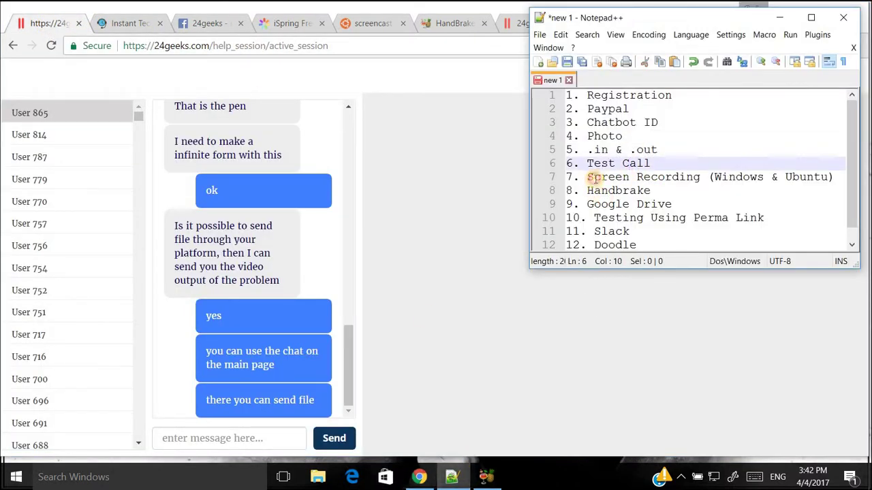
left_click(592, 178)
scroll(671, 218, "down", 1)
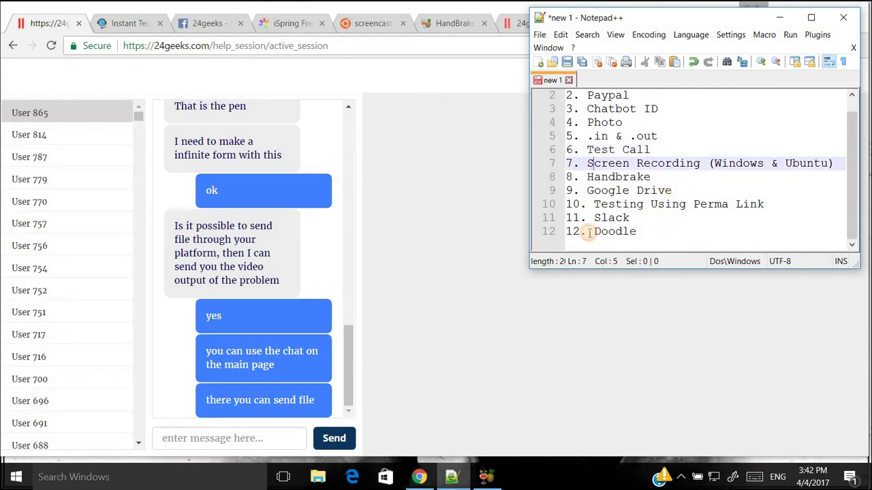
left_click_drag(543, 231, 635, 235)
scroll(635, 235, "up", 1)
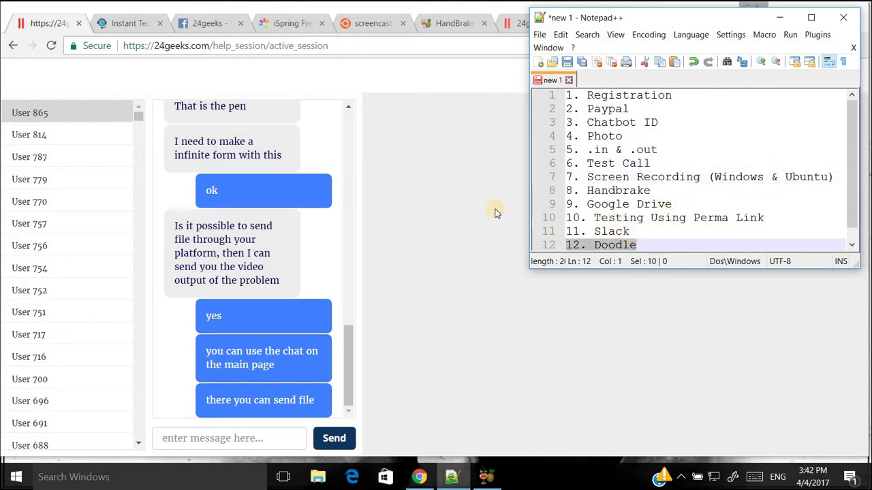
key("alt+Tab")
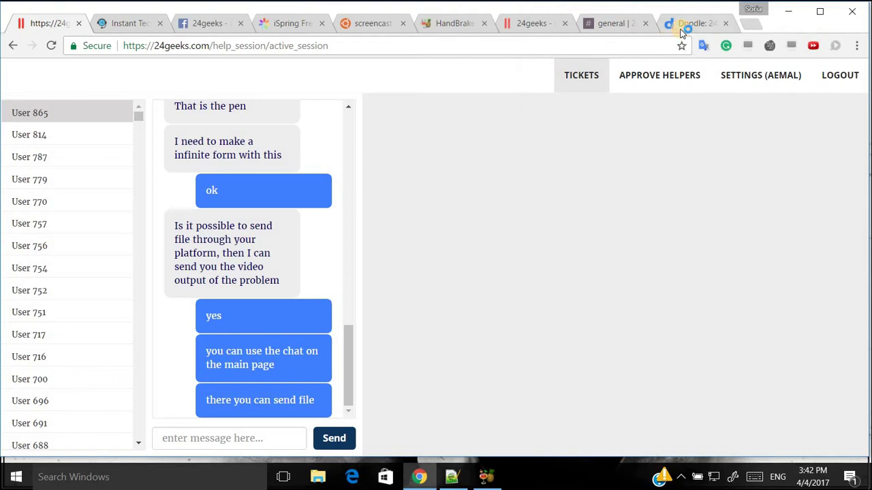
Open the Doodle availability poll and expand it to show all 24 hourly options.
left_click(681, 25)
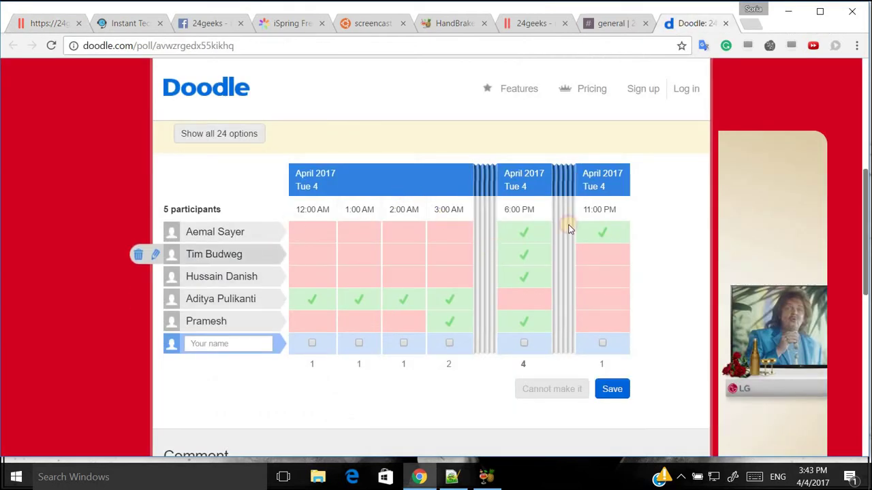
scroll(628, 224, "down", 2)
scroll(175, 208, "up", 3)
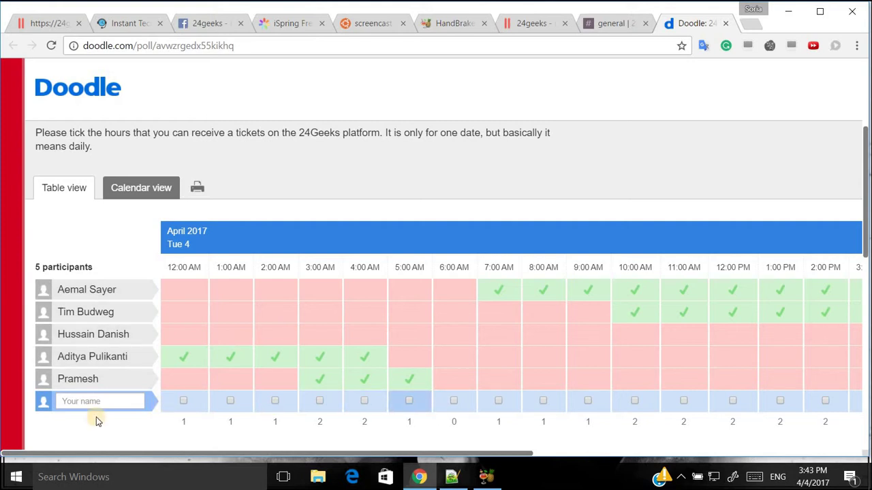
scroll(215, 349, "down", 1)
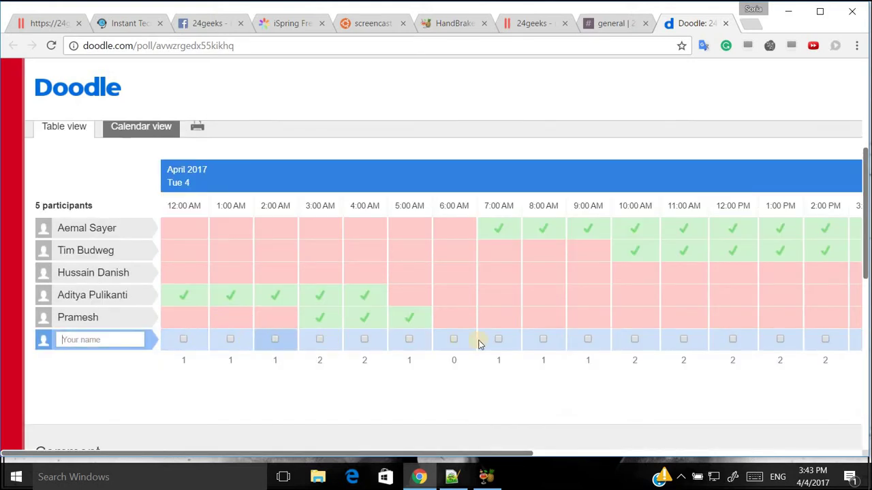
Tick the 1:00 AM, 2:00 AM and 4:00 AM slots in the new participant row of the Doodle poll.
left_click(229, 340)
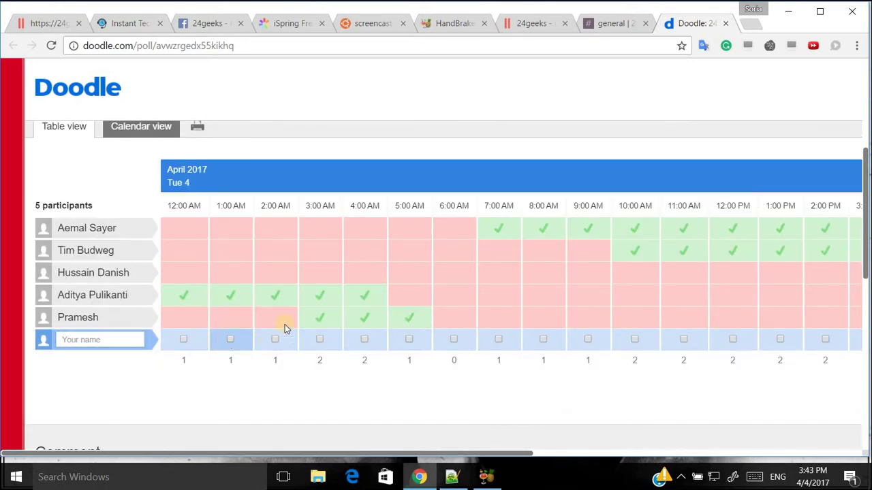
scroll(284, 324, "down", 1)
left_click(273, 279)
scroll(329, 282, "down", 1)
left_click(371, 218)
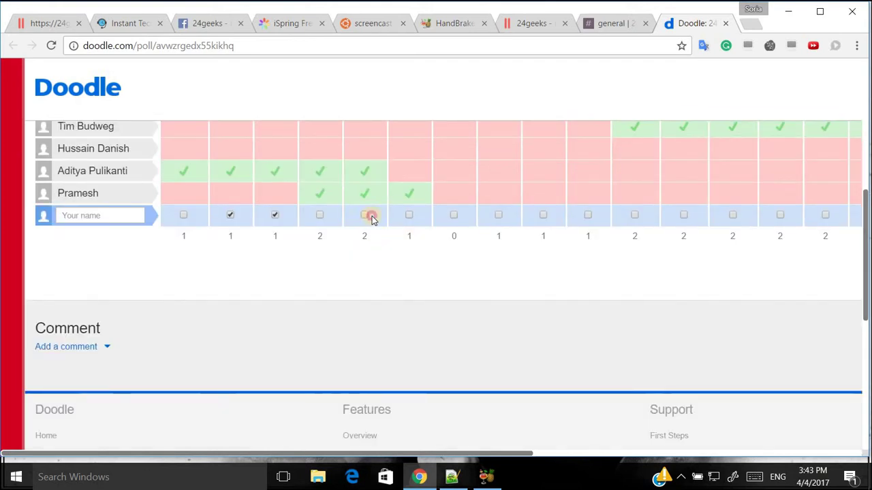
scroll(457, 425, "down", 1)
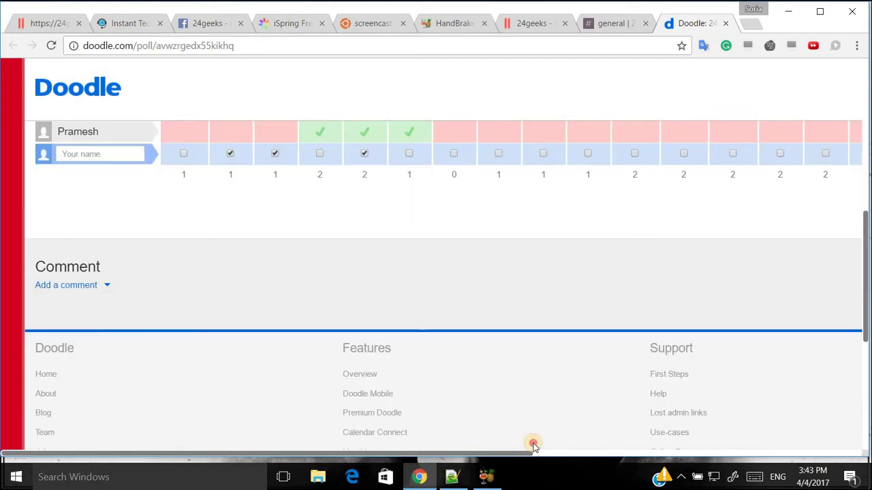
Tick the 7:00 AM, 8:00 AM and 9:00 AM slots in the new participant row.
scroll(529, 442, "right", 3)
scroll(292, 257, "up", 5)
scroll(294, 225, "down", 2)
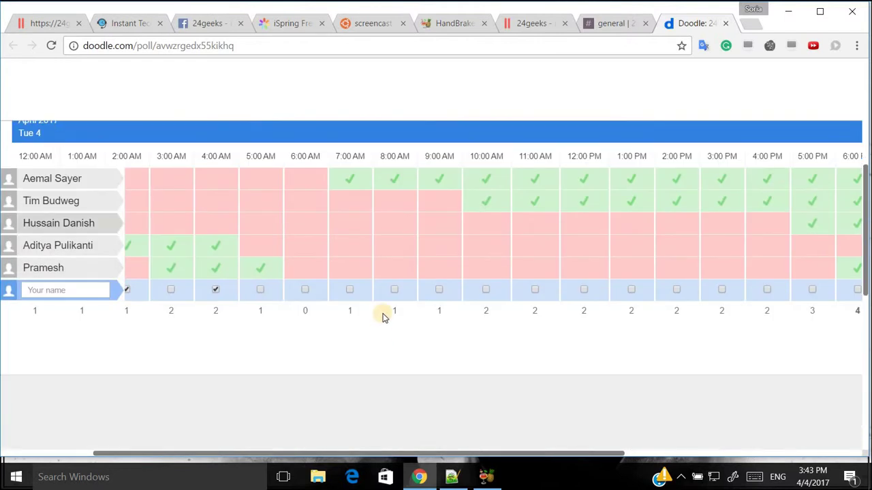
left_click(350, 289)
scroll(405, 294, "down", 1)
left_click(396, 230)
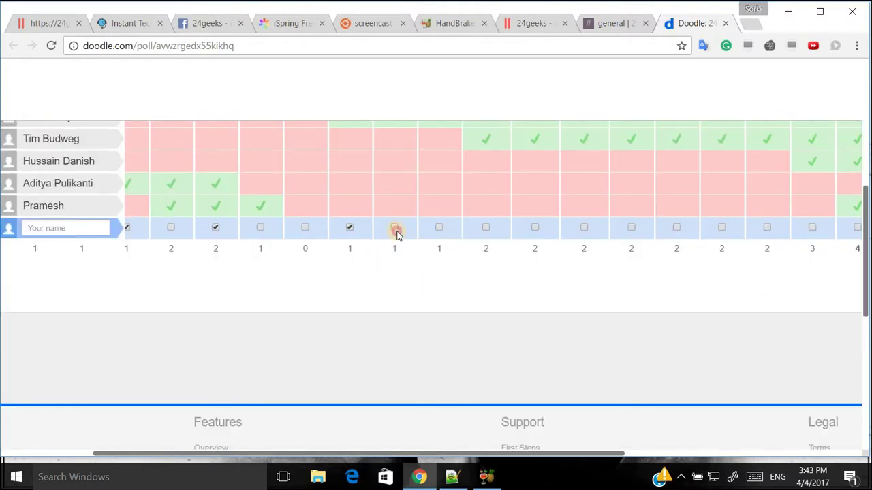
scroll(417, 162, "down", 1)
left_click(439, 166)
scroll(489, 319, "down", 1)
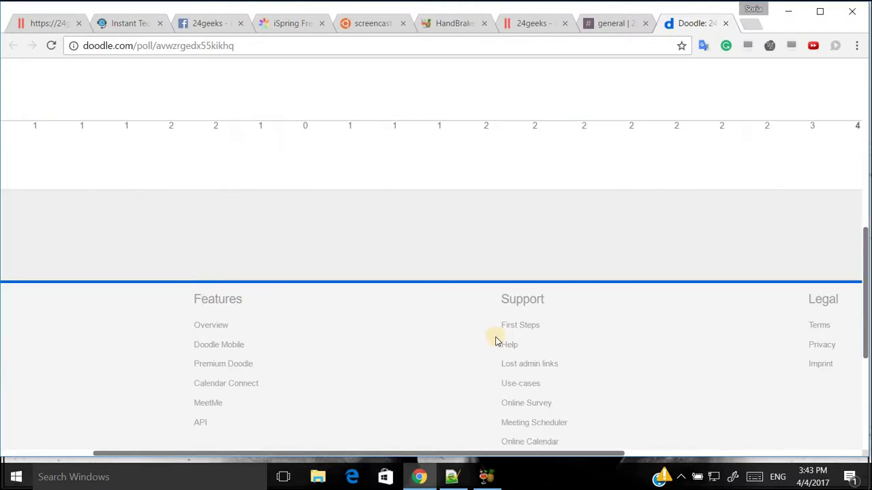
Enter "asdf" as the participant name and save the availability choices in the poll.
scroll(494, 336, "up", 5)
scroll(494, 344, "down", 2)
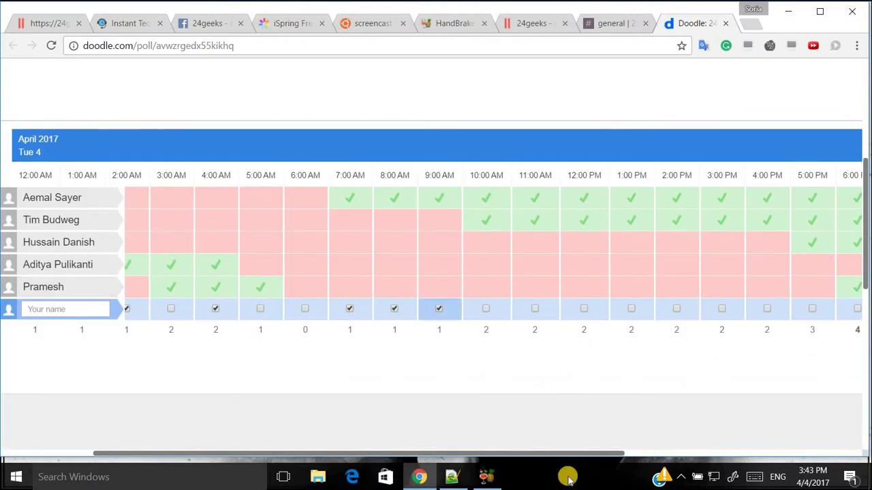
left_click_drag(582, 453, 817, 447)
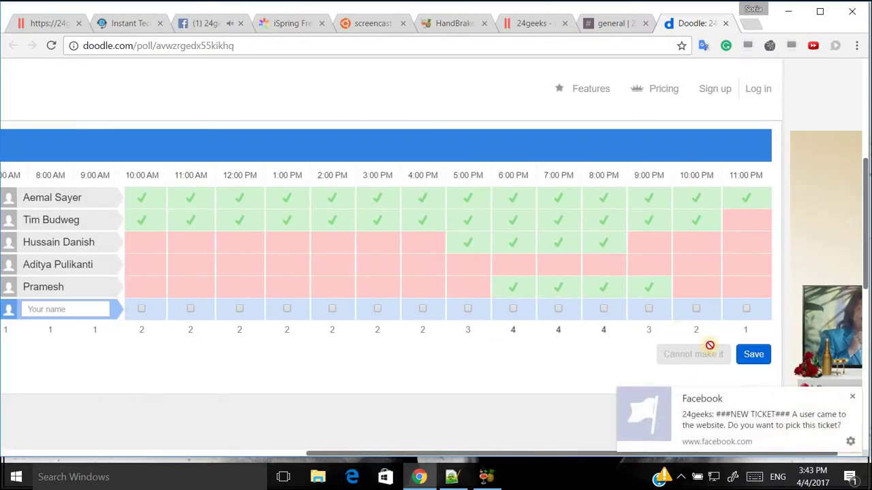
left_click(753, 355)
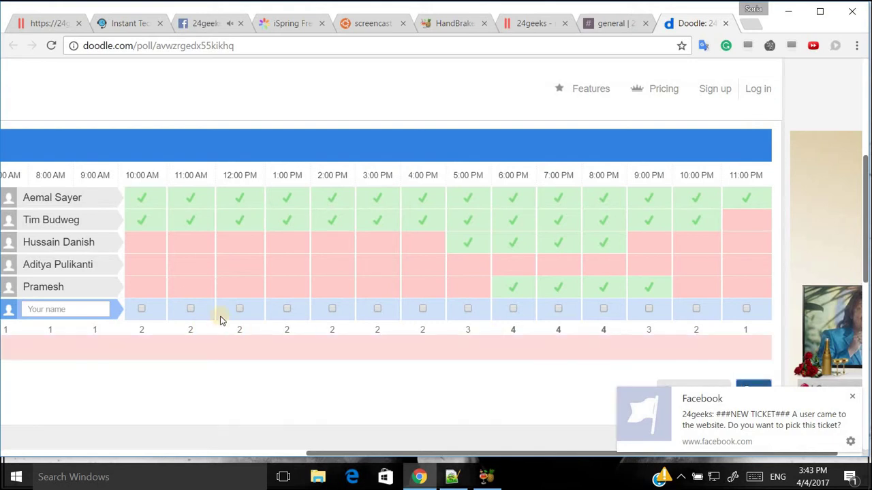
left_click(80, 307)
scroll(611, 304, "down", 1)
type("asdf")
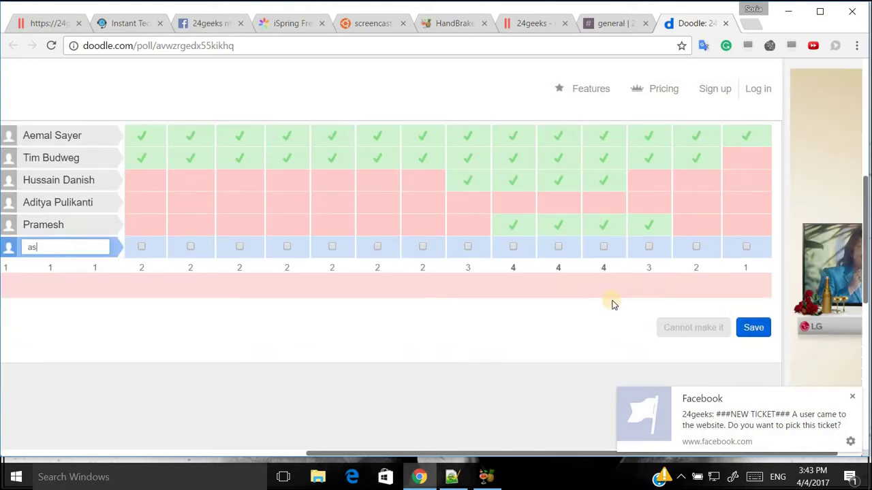
left_click(749, 336)
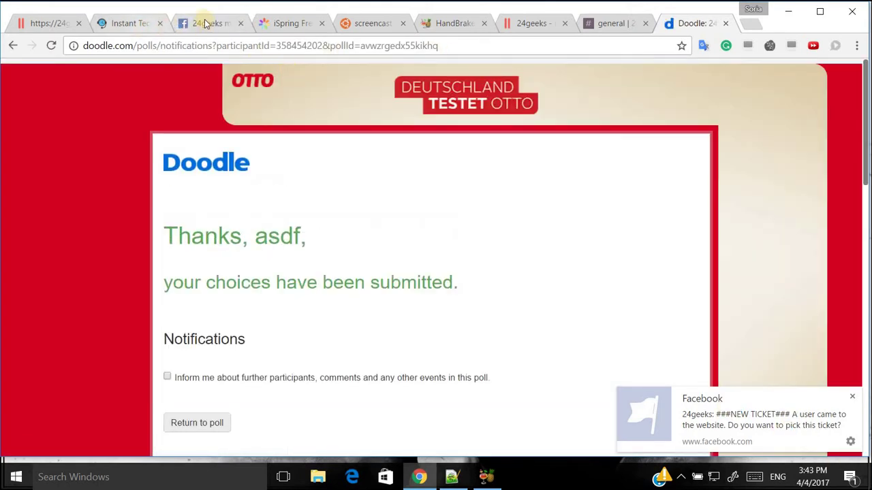
Pick the new ticket in the 24geeks Facebook chat and answer the incoming call on the Tickets page.
left_click(203, 24)
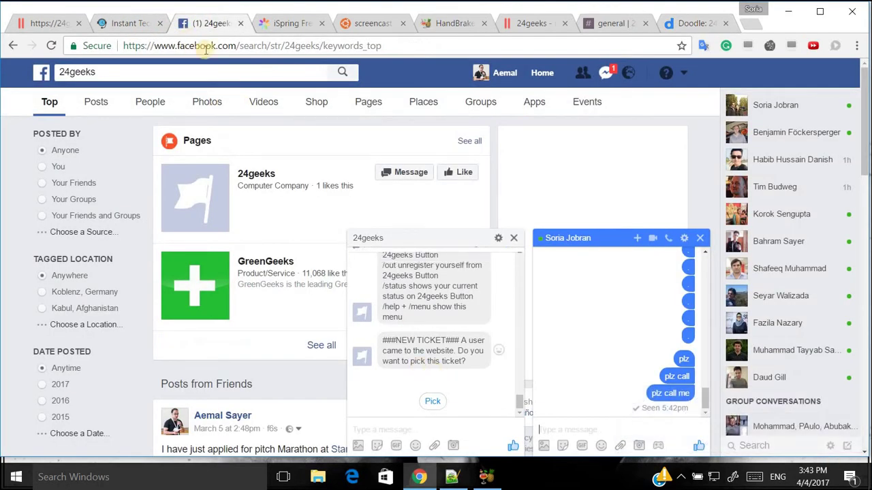
left_click(430, 404)
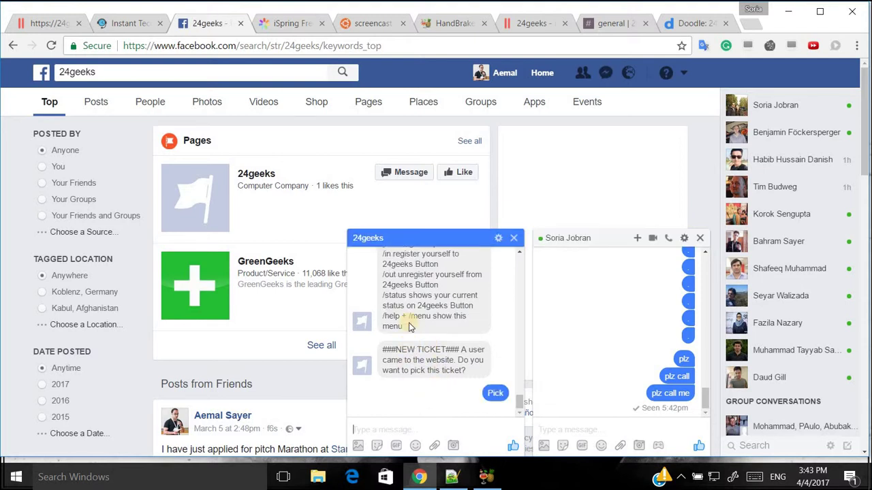
left_click(37, 20)
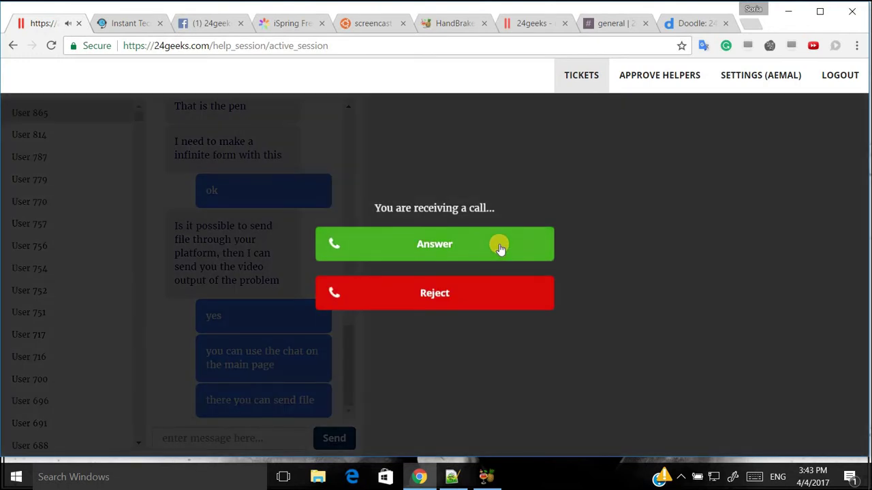
left_click(499, 248)
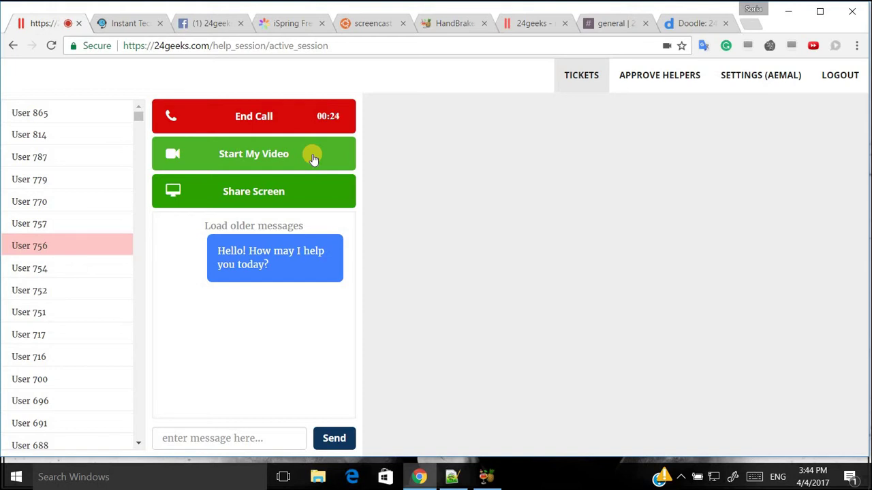
Start the helper's own video in the call and send the chat message "Hello" to User 756.
left_click(259, 159)
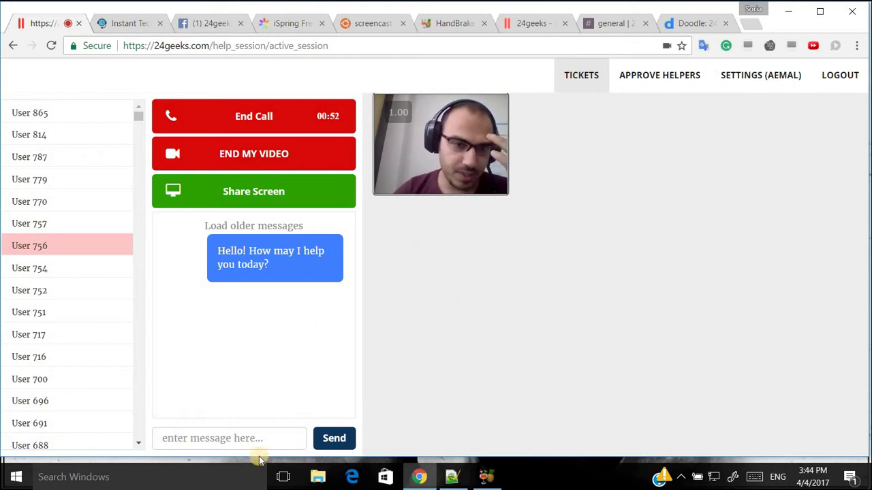
left_click(212, 438)
left_click(88, 249)
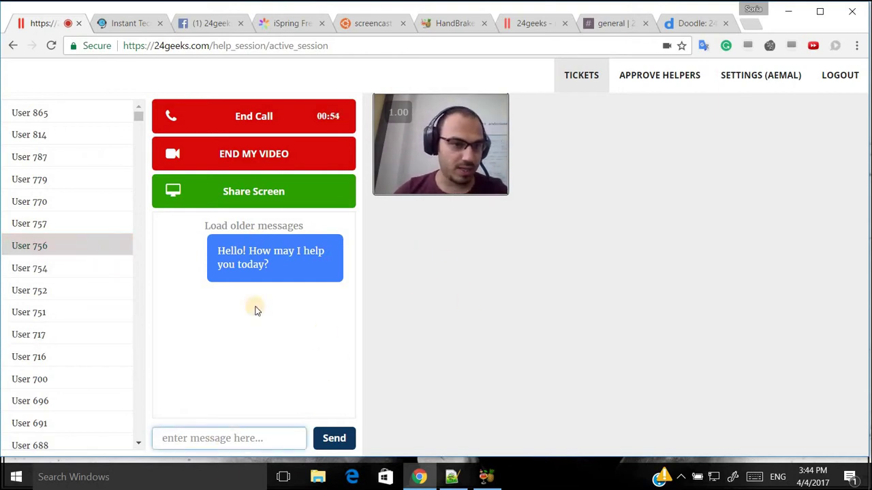
left_click(203, 438)
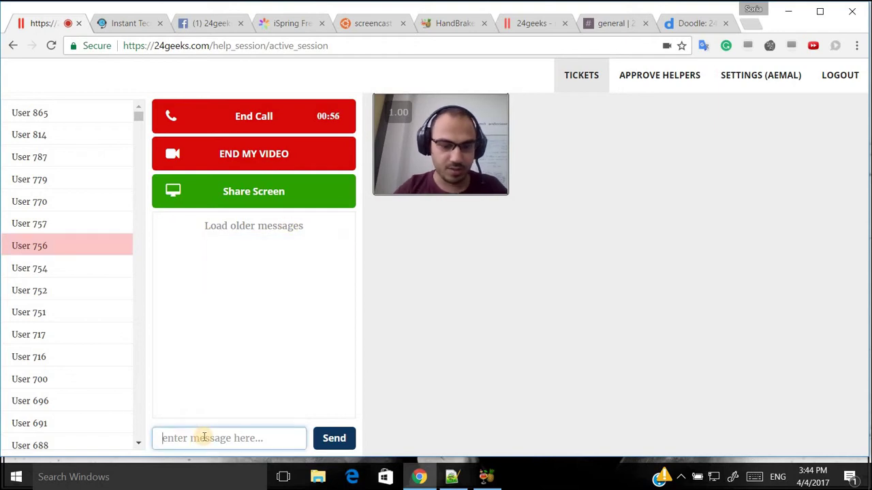
type("Hello")
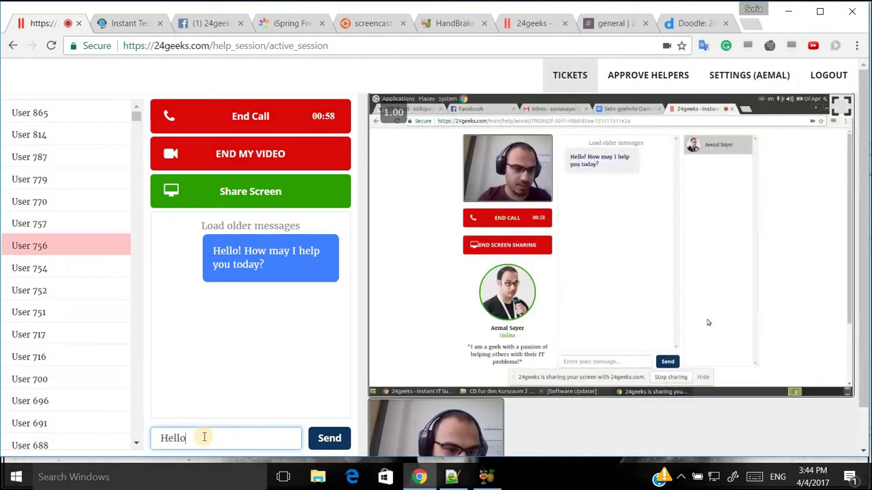
key("Return")
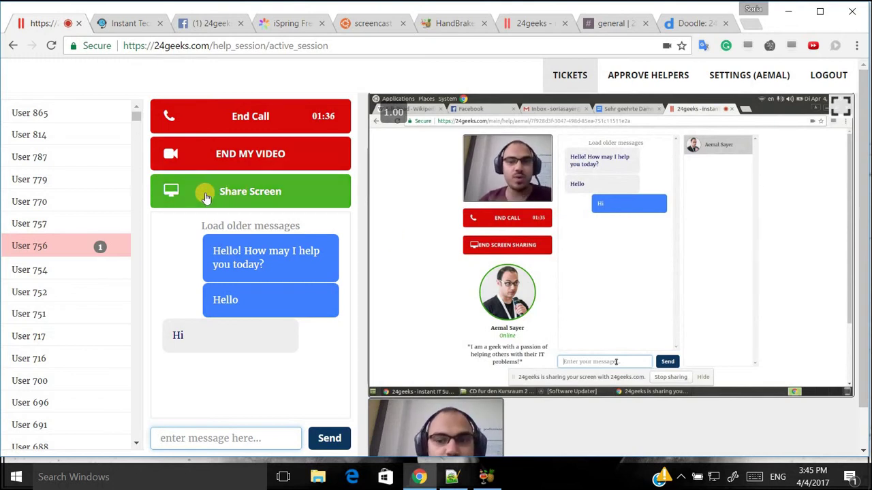
Share the entire screen with the caller after checking the application window options.
left_click(324, 197)
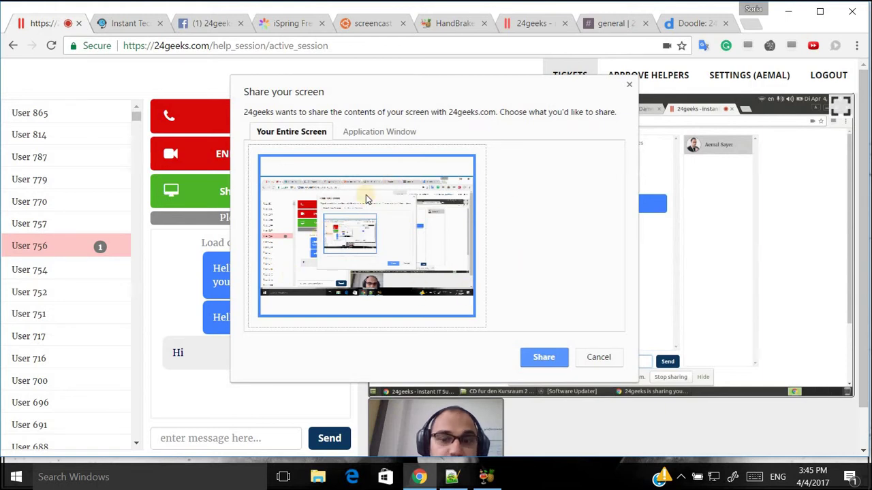
left_click(361, 132)
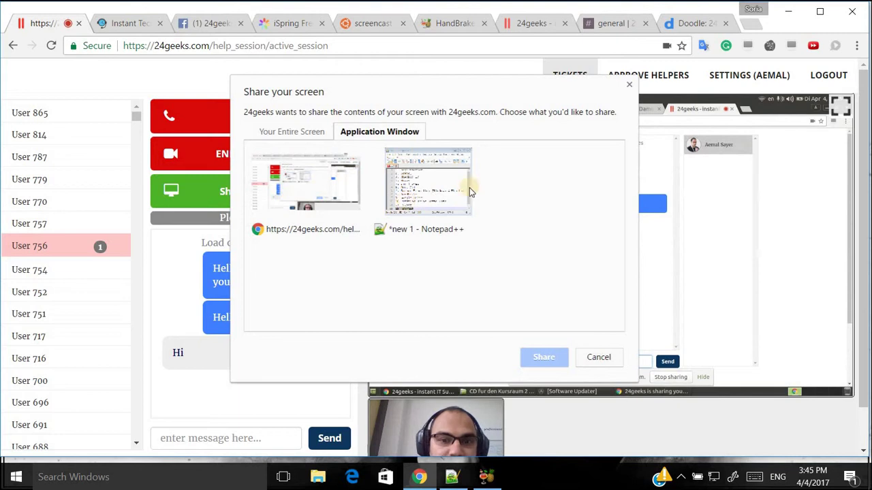
left_click(296, 132)
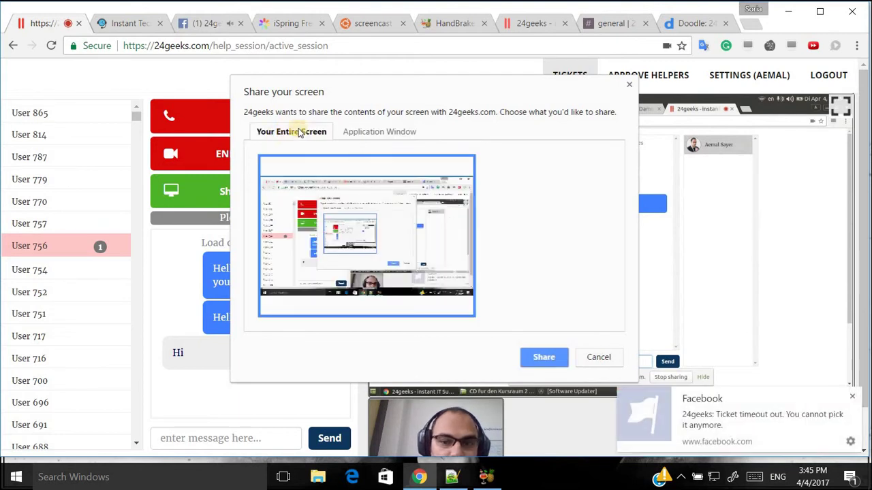
left_click(541, 358)
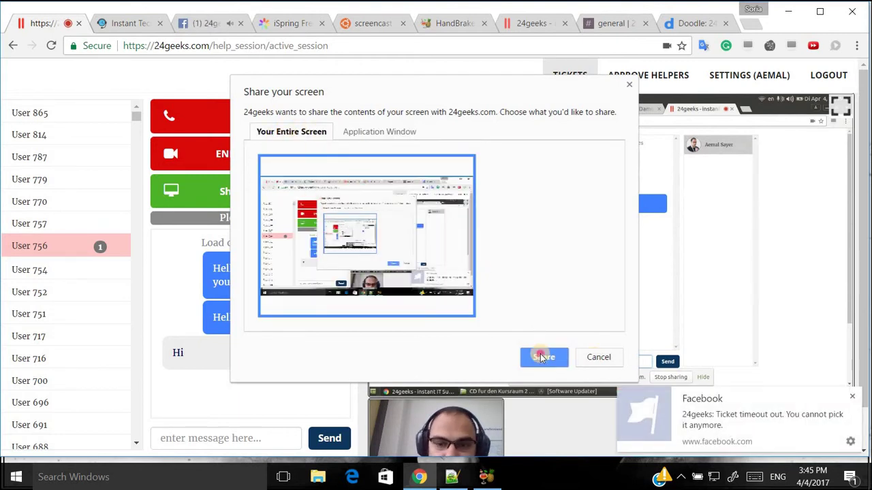
double_click(437, 322)
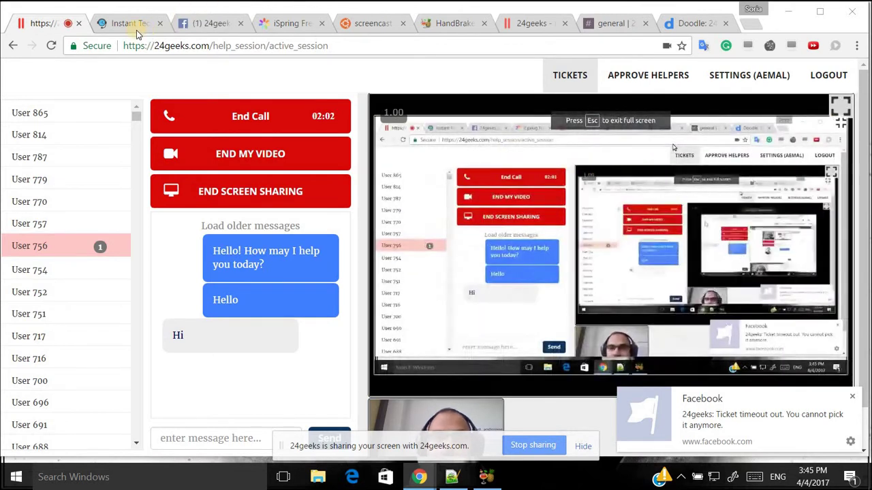
Show the 24Geeks homepage and the Facebook page over the shared screen, then return to the Tickets page.
left_click(133, 26)
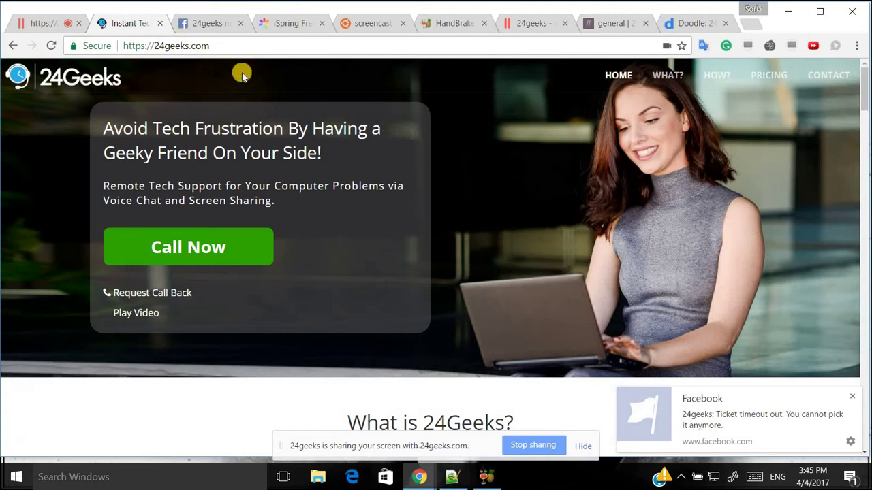
left_click(213, 26)
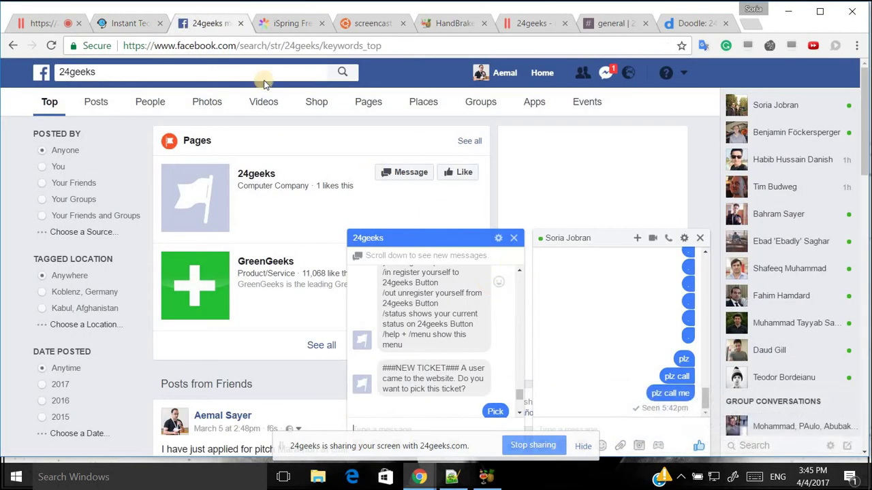
left_click(102, 24)
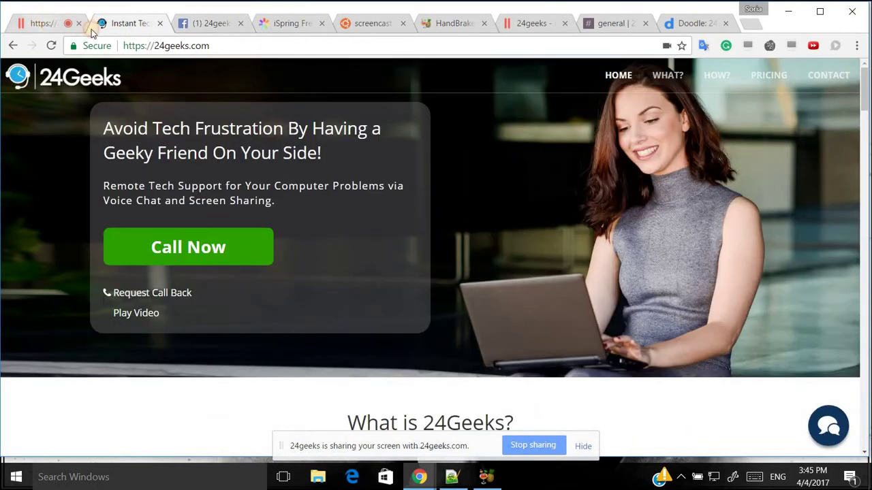
left_click(44, 24)
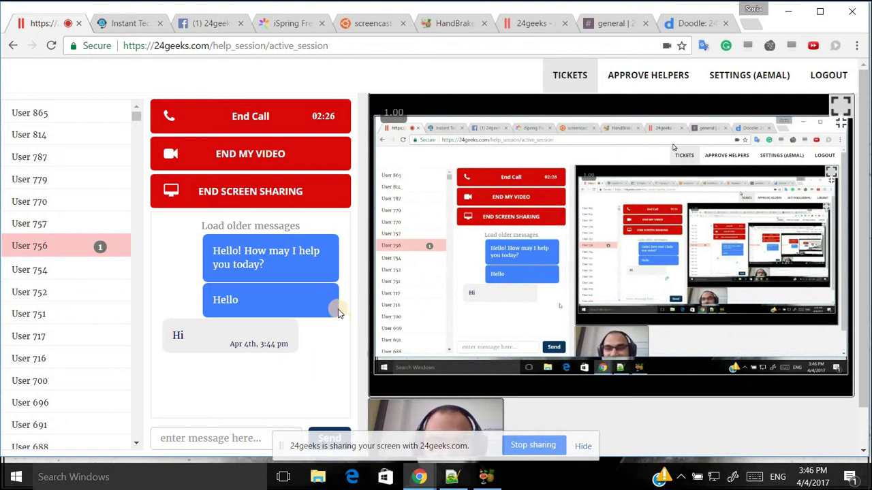
End the test call and move to "7. Screen Recording (Windows & Ubuntu)" in the Notepad++ checklist.
left_click(312, 115)
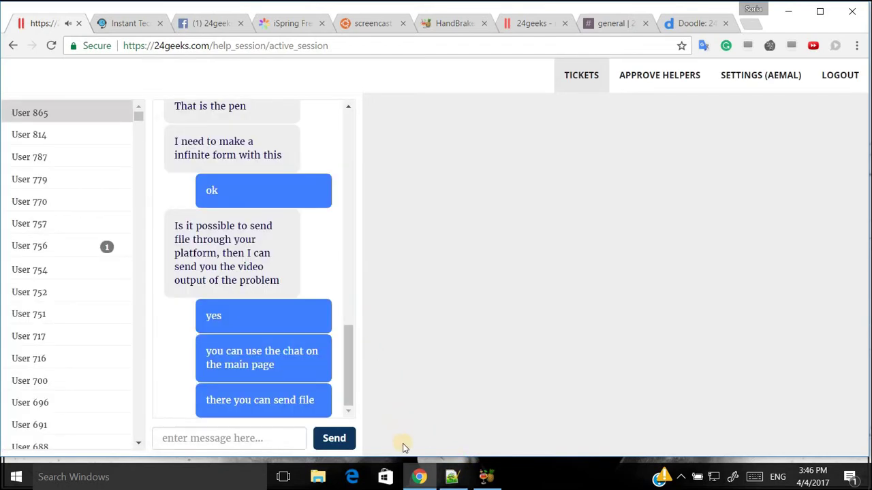
left_click(451, 477)
left_click(679, 164)
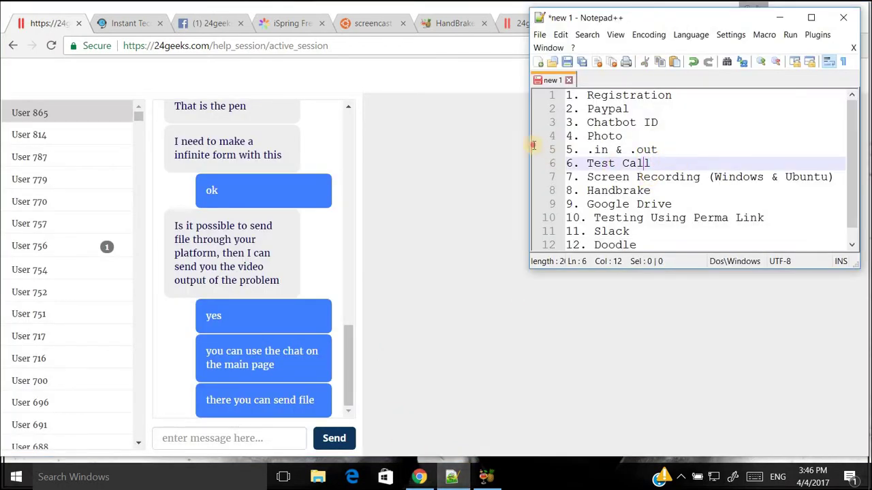
left_click_drag(533, 145, 537, 97)
left_click(622, 177)
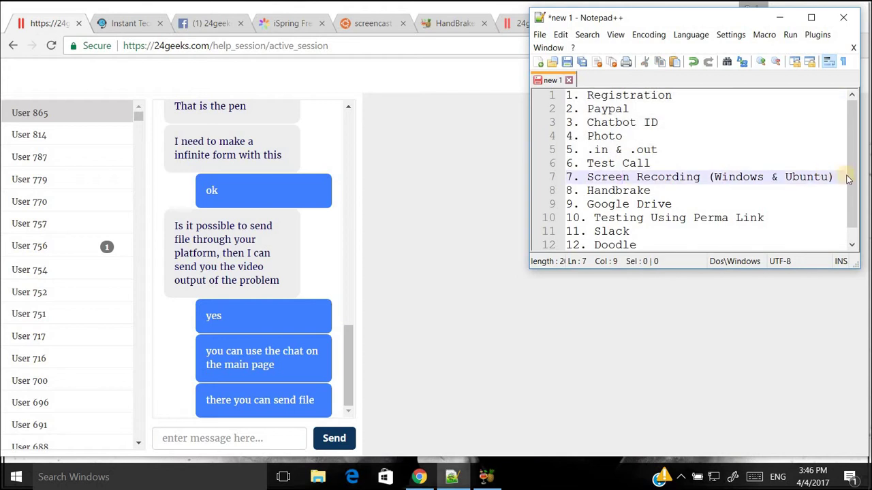
Highlight checklist item "7. Screen Recording (Windows & Ubuntu)" and show the iSpring Free Cam web page.
left_click_drag(835, 178, 543, 179)
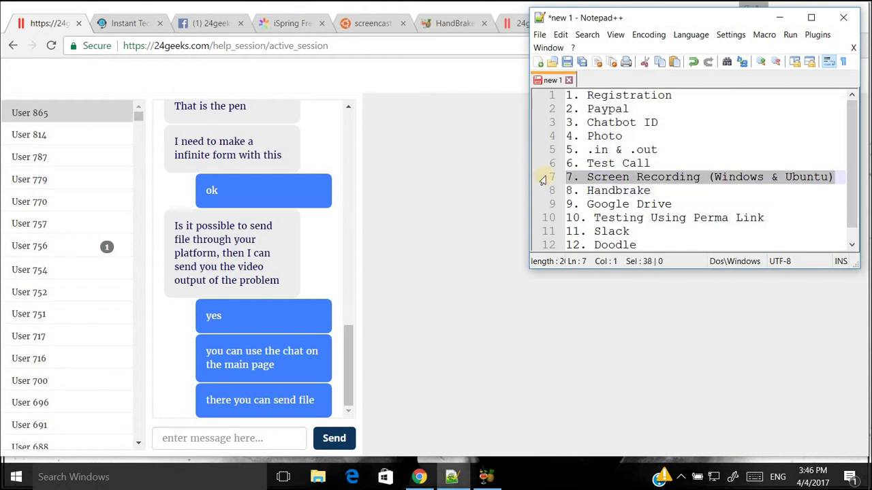
left_click(402, 181)
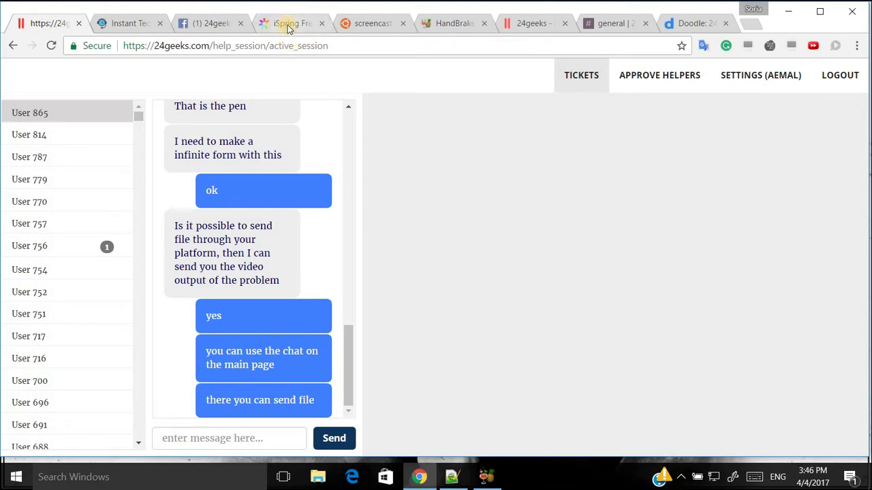
left_click(287, 25)
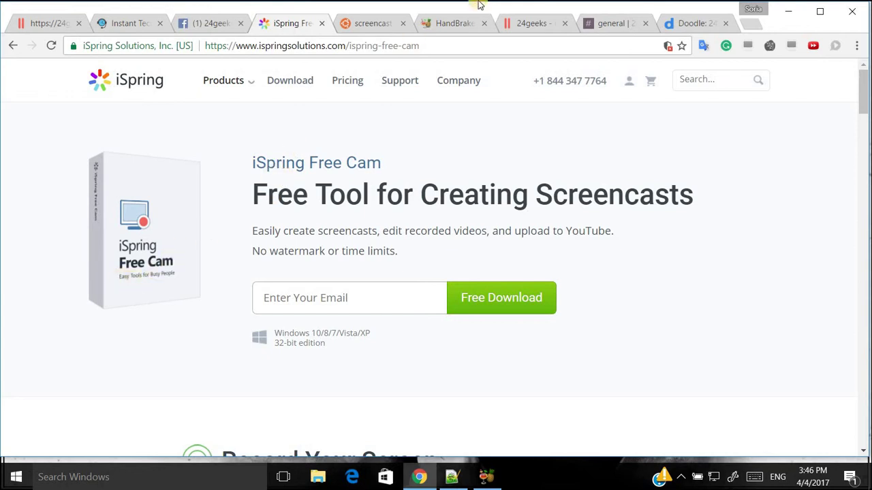
Examine the Kazam page in the Ubuntu apps directory, highlighting "kazam" in its address.
left_click(379, 23)
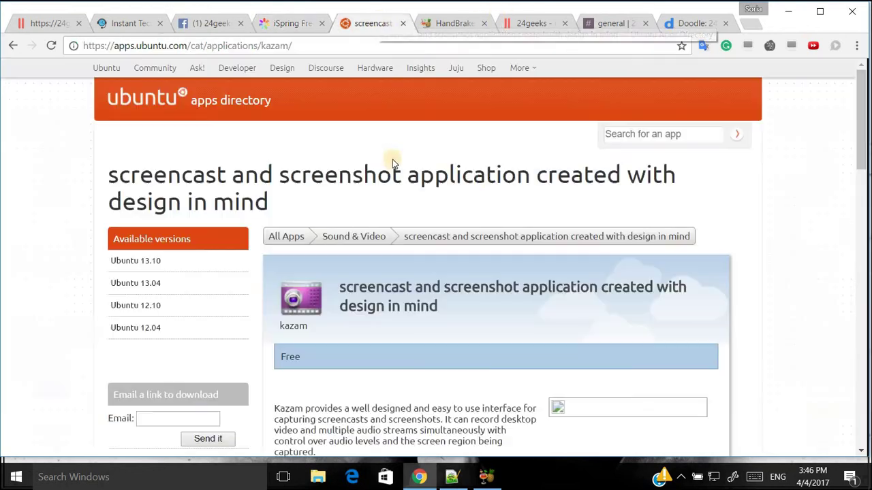
double_click(274, 45)
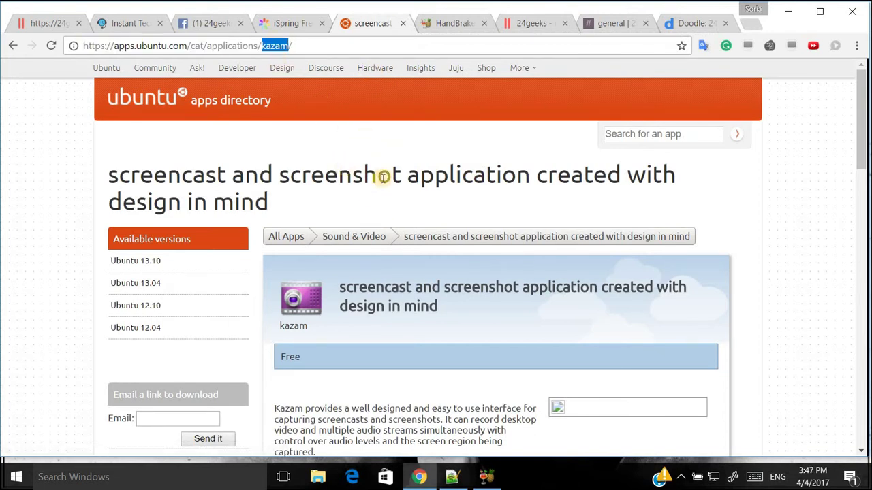
scroll(381, 161, "down", 3)
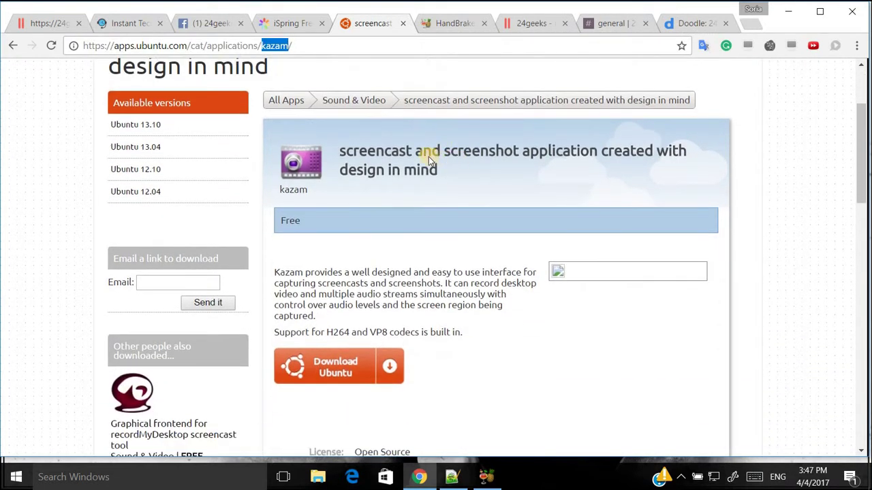
scroll(390, 146, "up", 3)
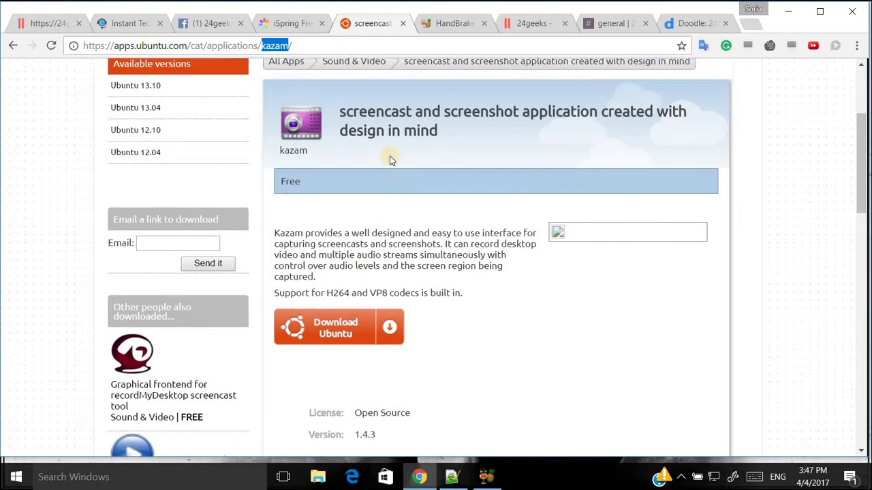
Revisit the iSpring Free Cam, 24geeks Tickets and Kazam pages, finishing on iSpring Free Cam.
left_click(274, 24)
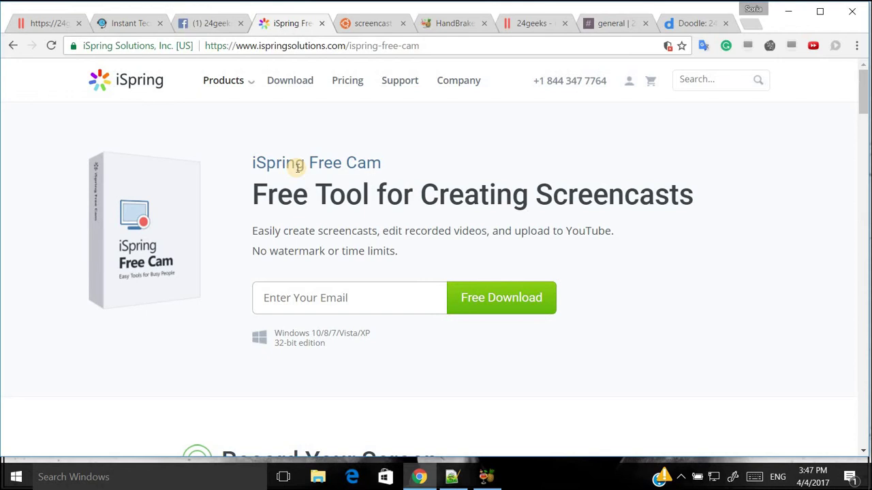
left_click(47, 22)
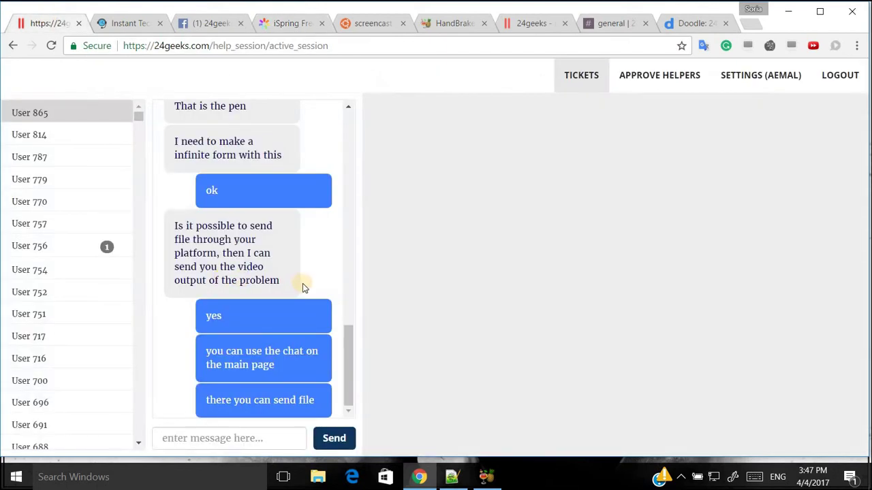
left_click(283, 24)
left_click(375, 23)
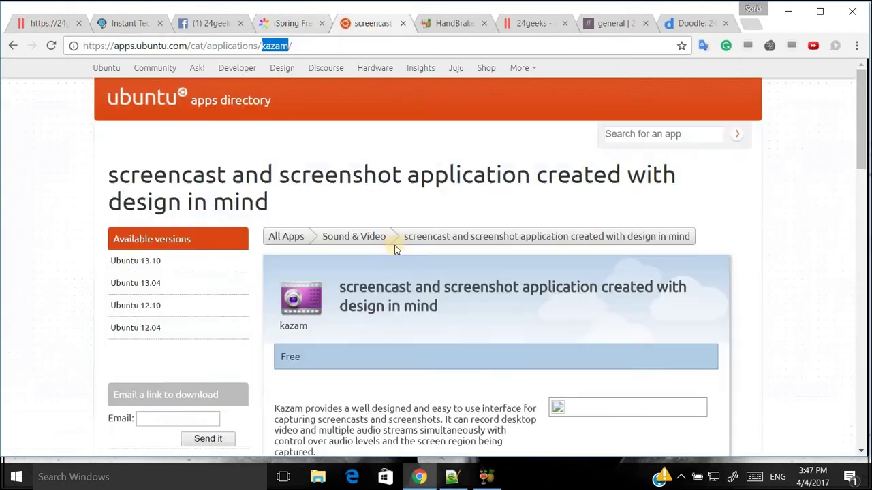
left_click(289, 24)
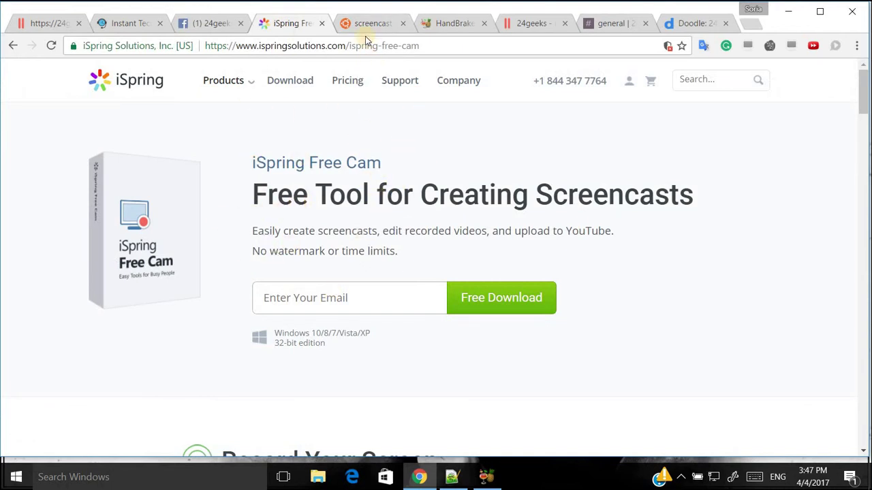
Highlight checklist item "8. Handbrake" in Notepad++ and show the HandBrake website in the browser.
left_click(452, 477)
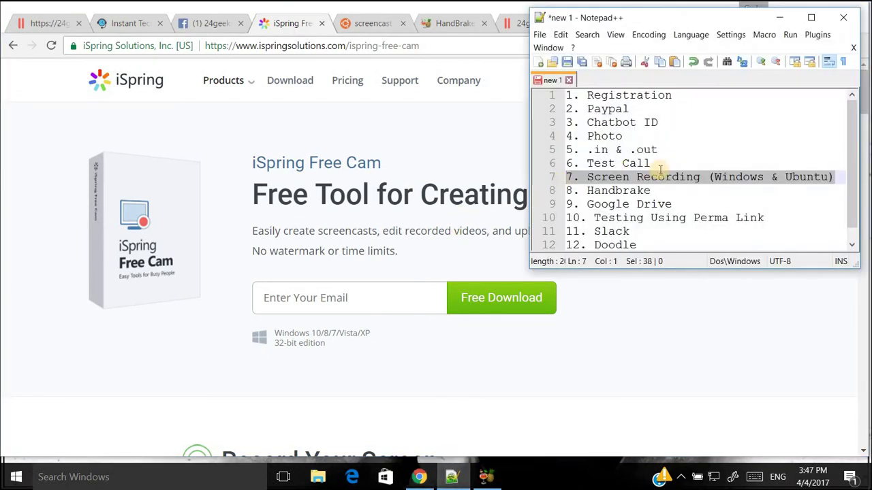
left_click_drag(665, 193, 554, 190)
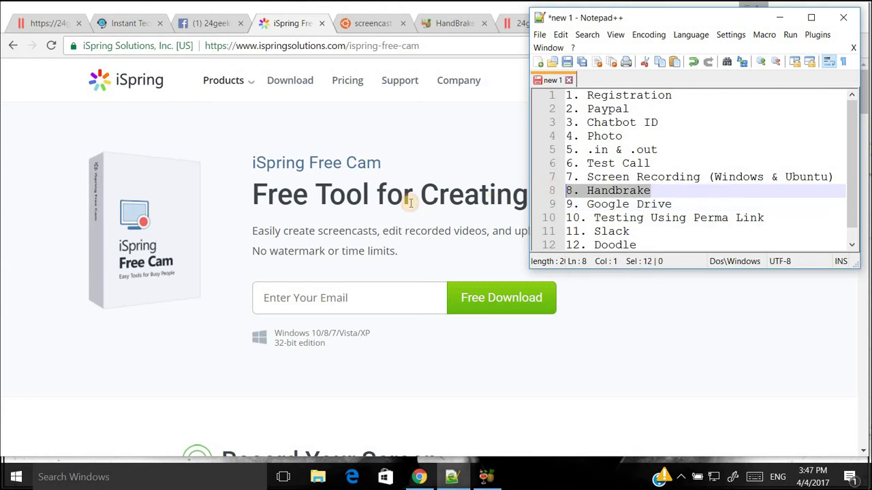
left_click(346, 149)
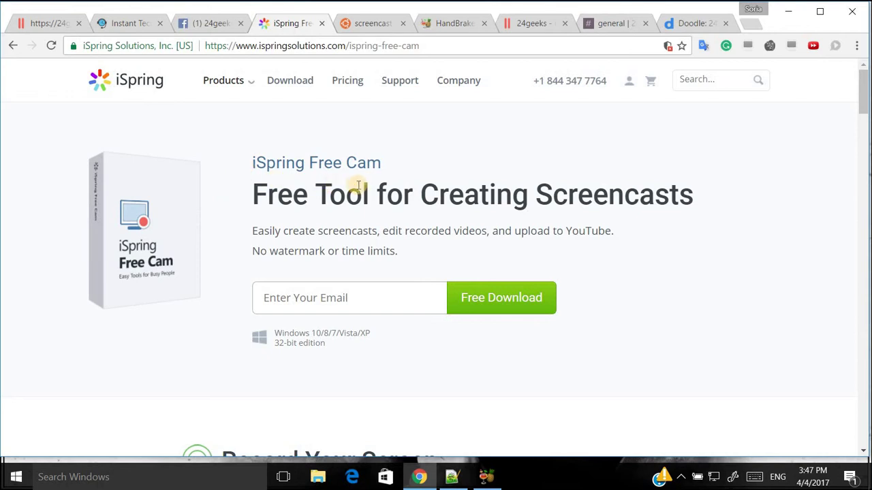
left_click(453, 23)
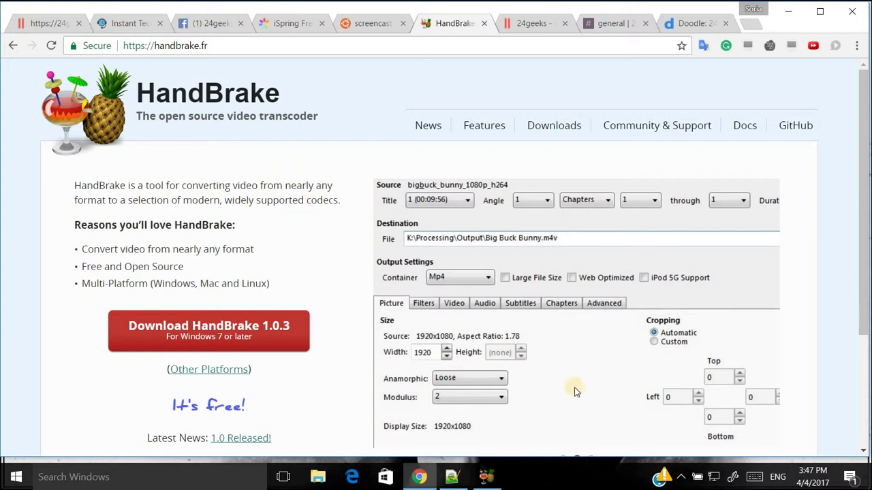
Switch to the HandBrake application, browse for a single source video file and select 603 - 3.wmv.
left_click(486, 477)
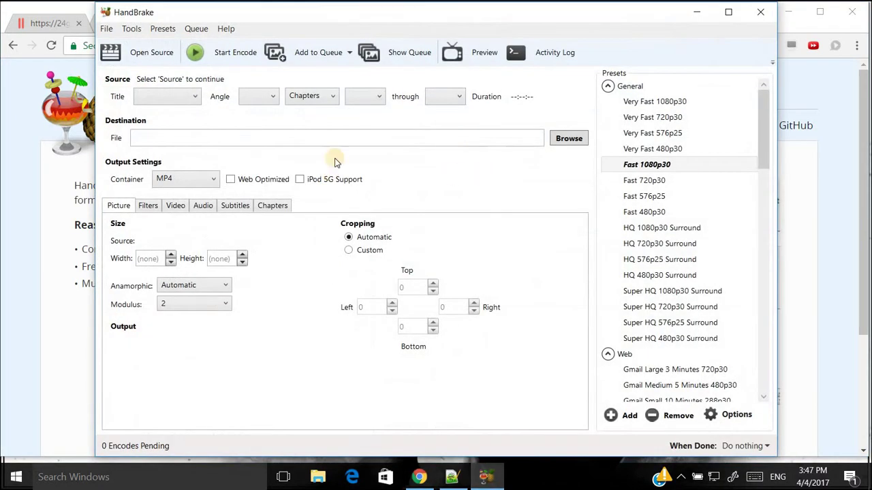
left_click(136, 58)
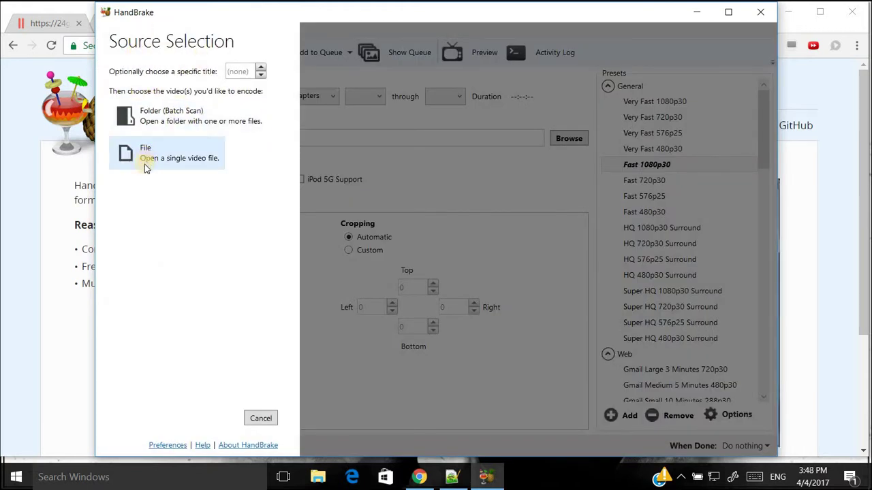
left_click(165, 159)
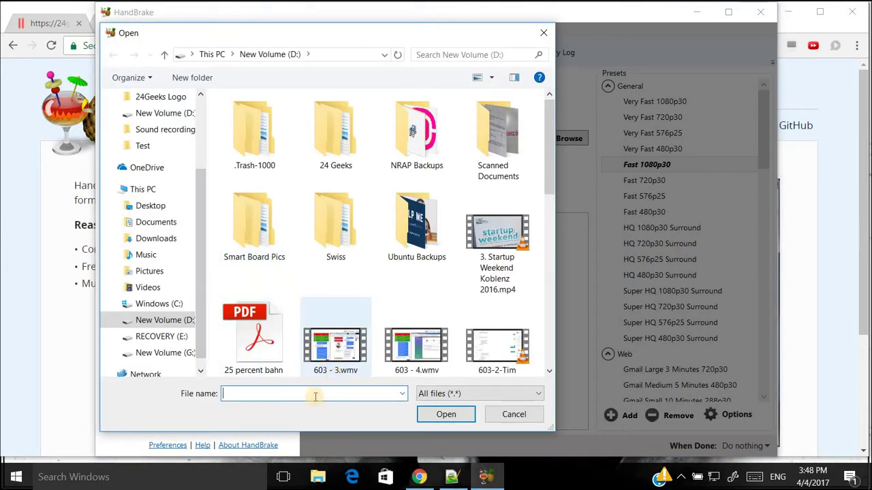
left_click(334, 367)
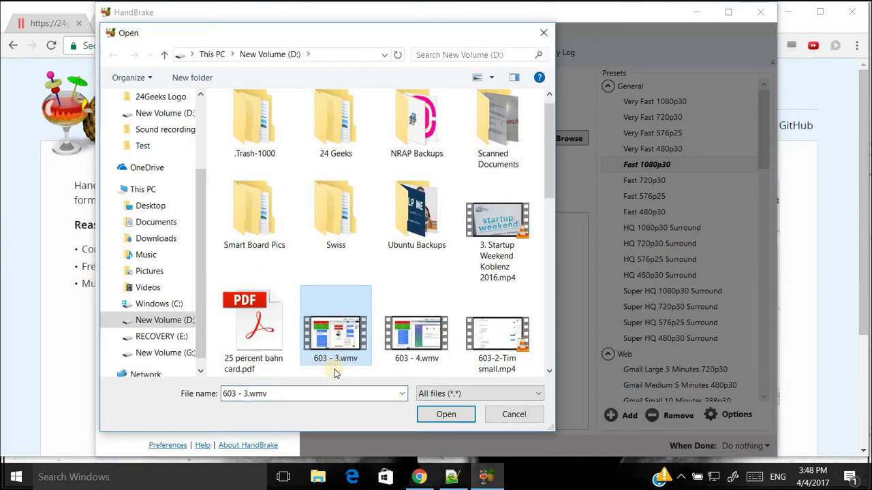
Highlight the "603 - 3" part of the selected source file's name, narrowing the highlight to "603".
left_click(233, 394)
triple_click(252, 394)
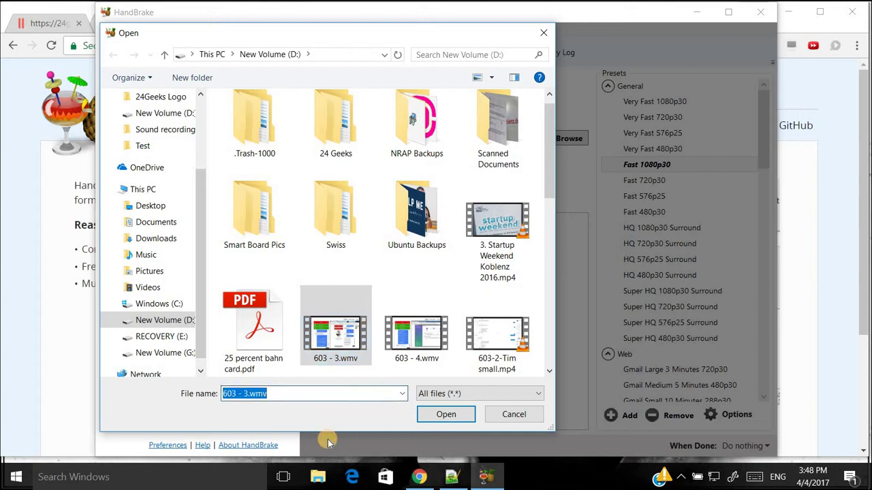
key("End")
key("Left")
key("Left")
key("Left")
key("Left")
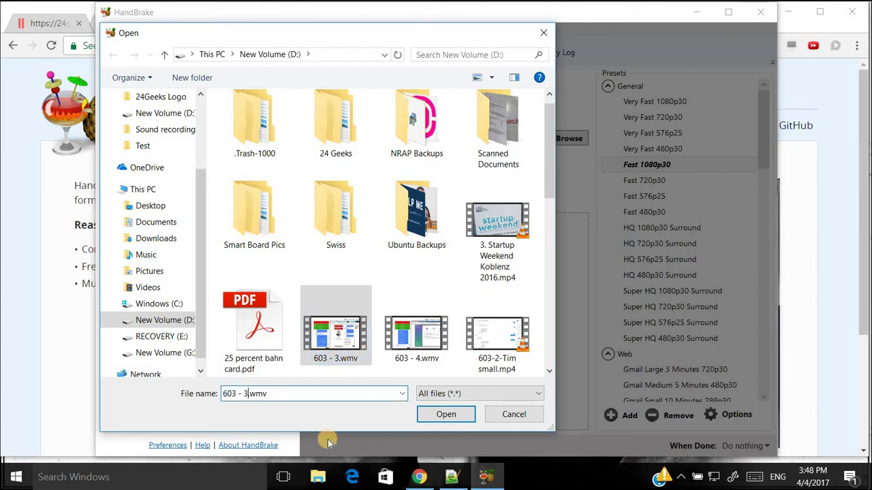
key("shift+Home")
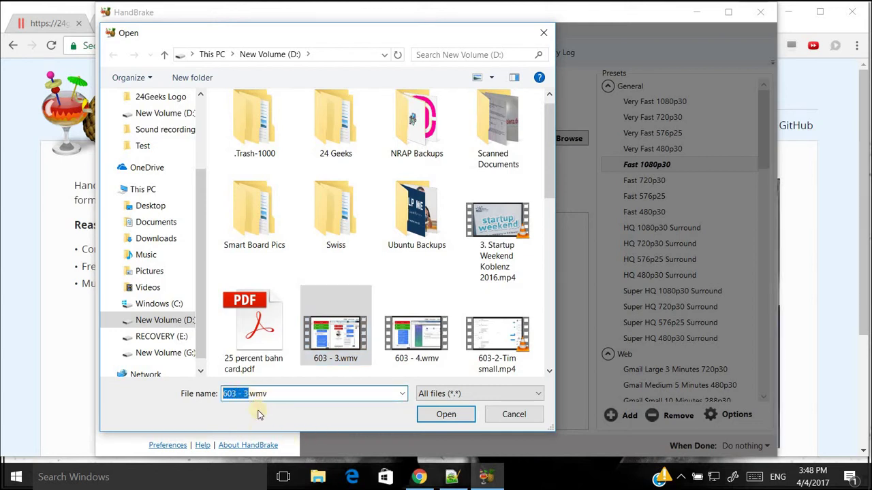
key("Left")
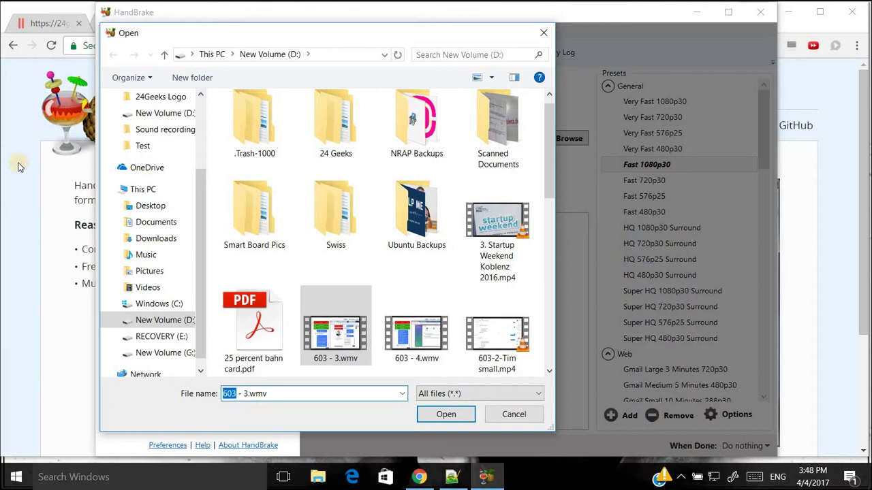
Show User 756 on the Tickets page and enter "756 - 1" as an example file name in HandBrake's Open dialog.
left_click(28, 50)
left_click(37, 28)
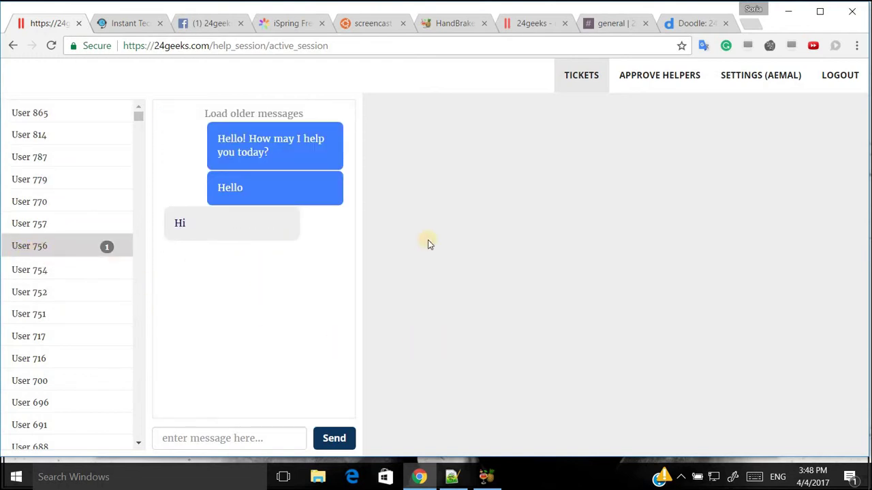
key("alt+Tab")
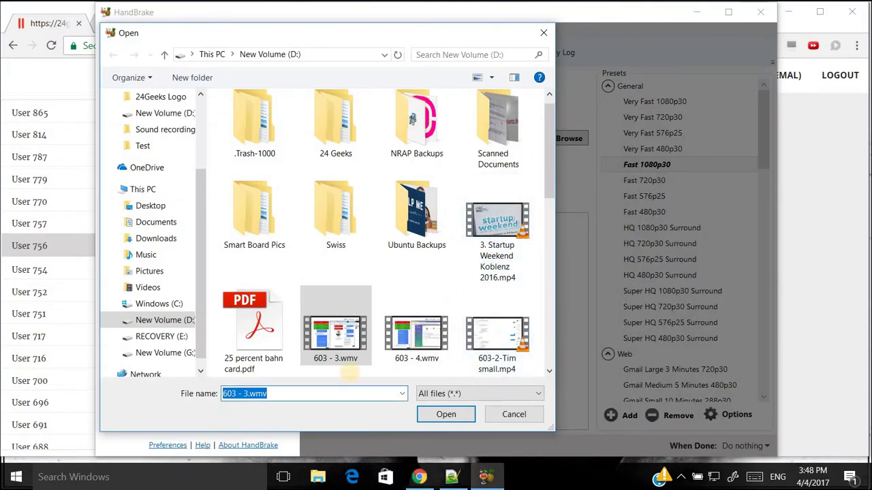
type("756 -")
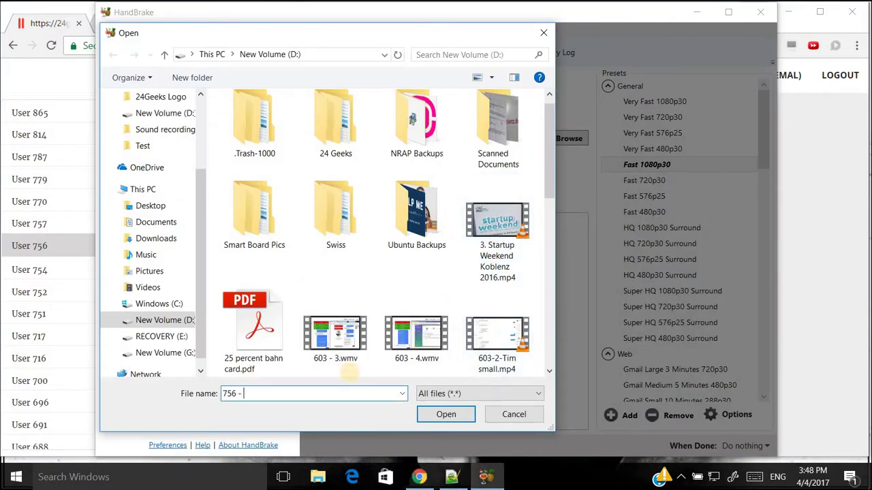
type(" 1")
left_click_drag(253, 394, 194, 395)
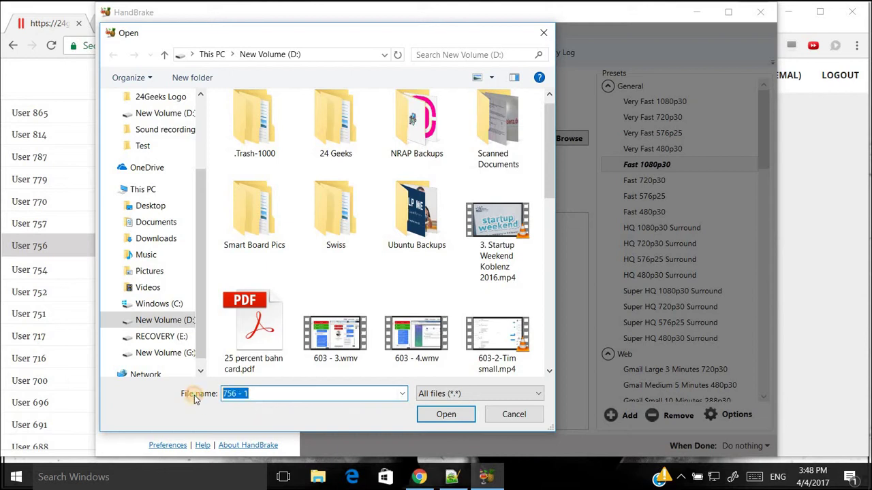
Show the iSpring Free Cam and Kazam pages again and return to the 24geeks Tickets page.
left_click(59, 255)
left_click(293, 26)
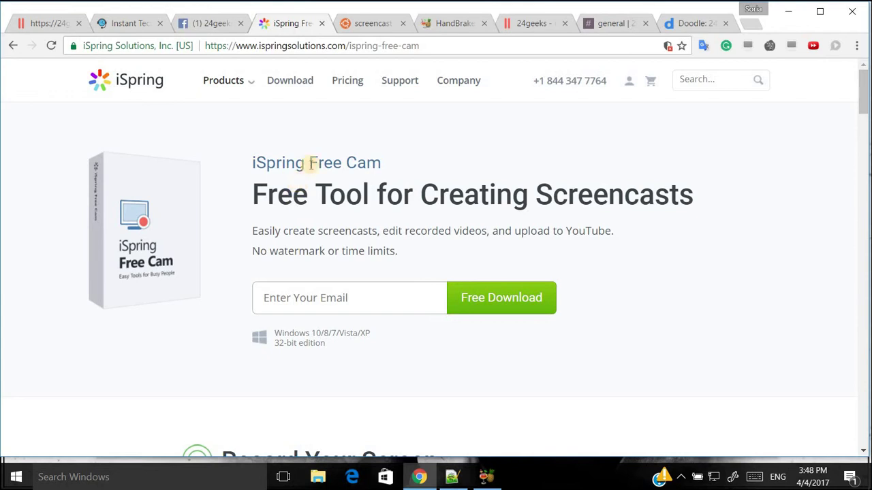
key("ctrl+Tab")
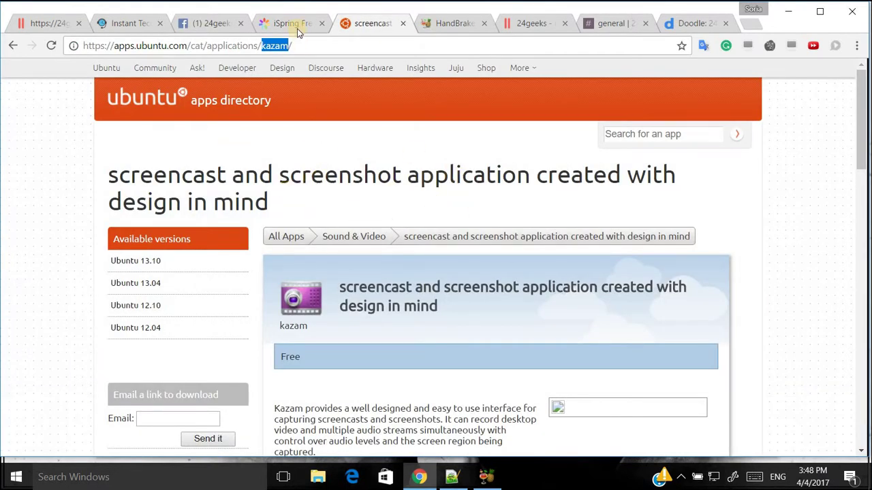
key("ctrl+shift+Tab")
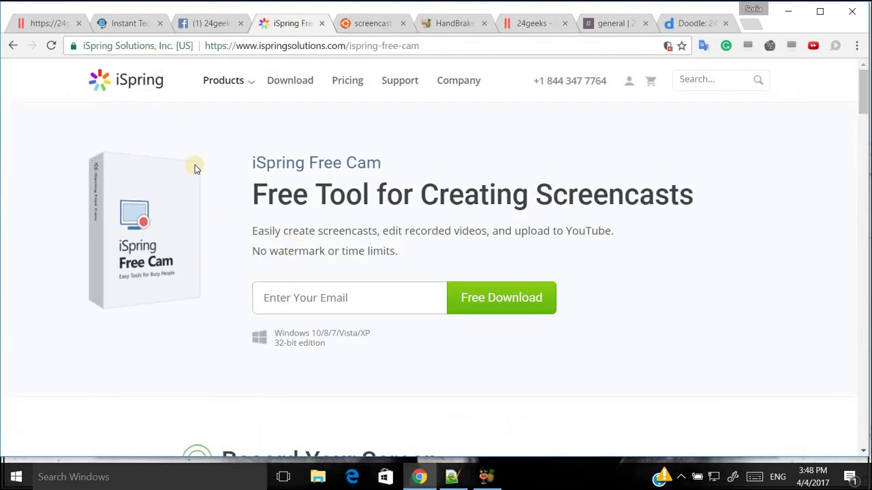
key("ctrl+1")
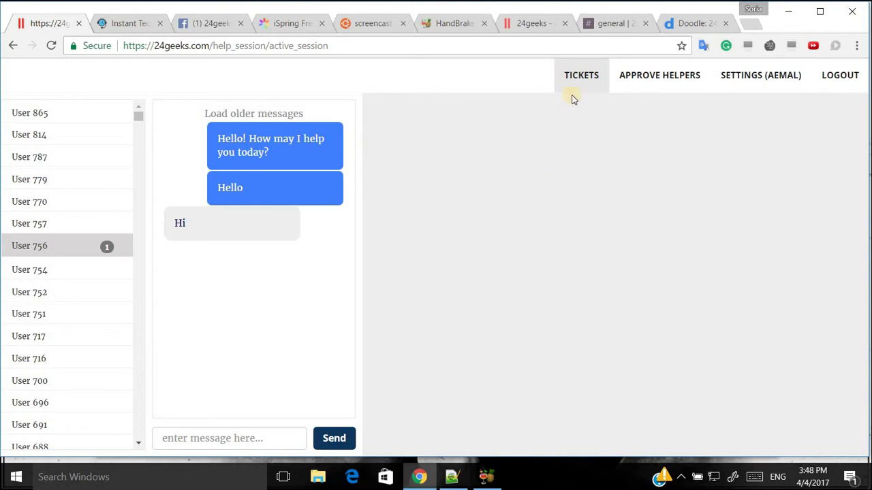
Switch back to HandBrake and load 603 - 3.wmv as the source video.
left_click(486, 477)
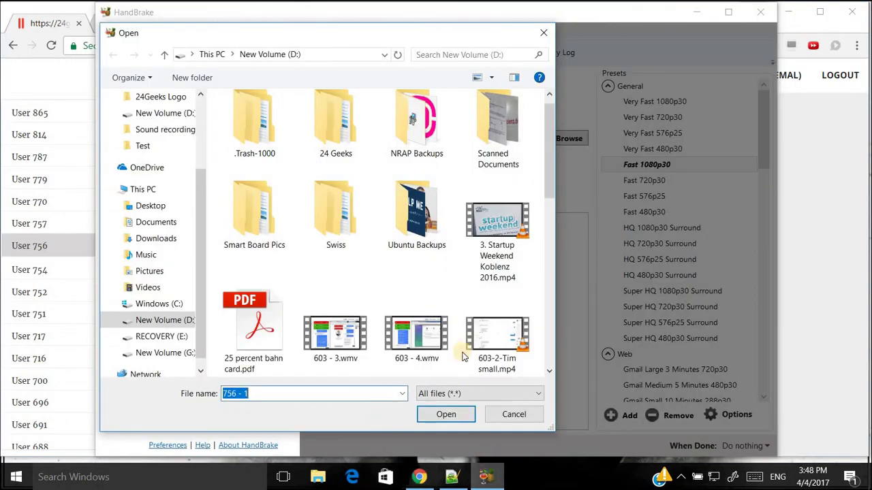
double_click(362, 326)
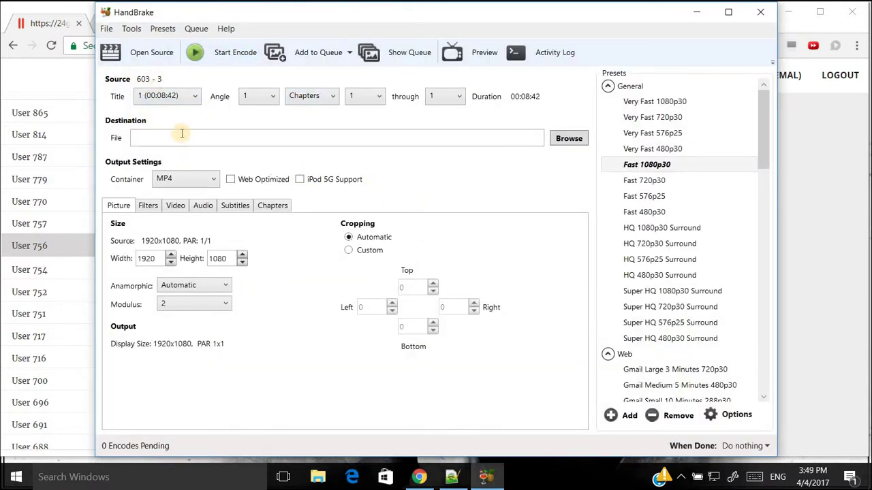
Open the destination file chooser and enter "756 - 1" as the output file name.
left_click(182, 133)
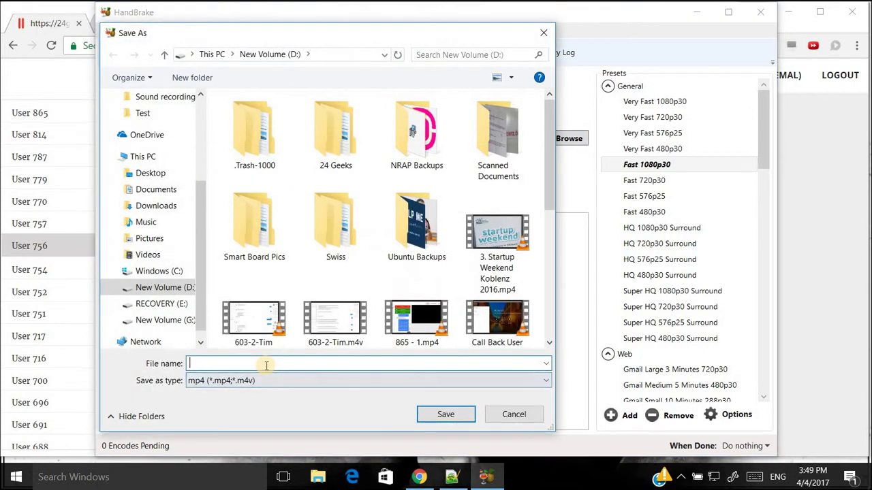
type("6")
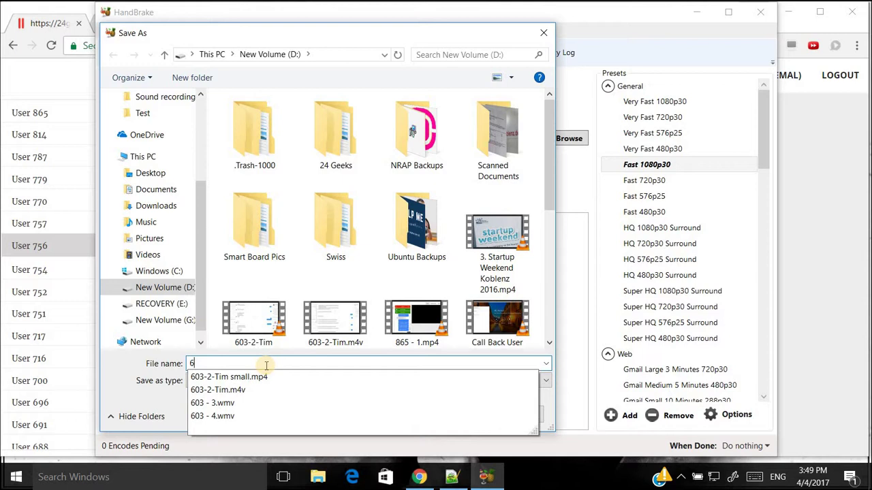
key("BackSpace")
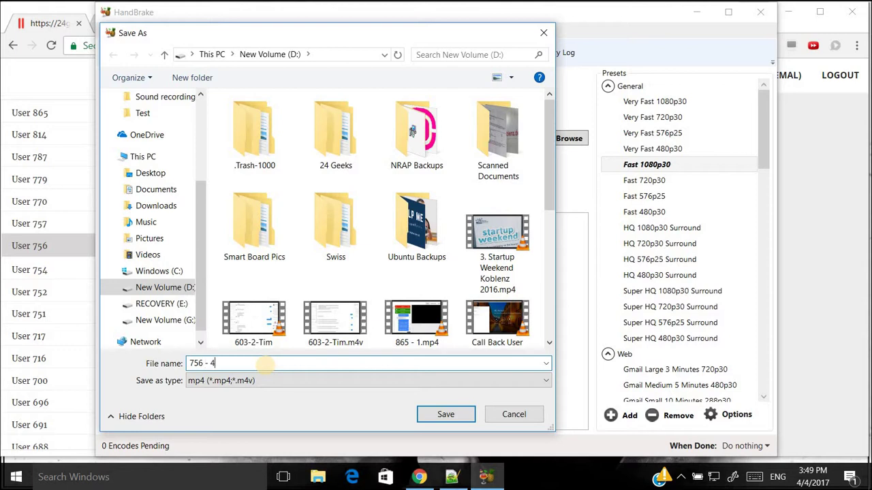
type("756 - 1")
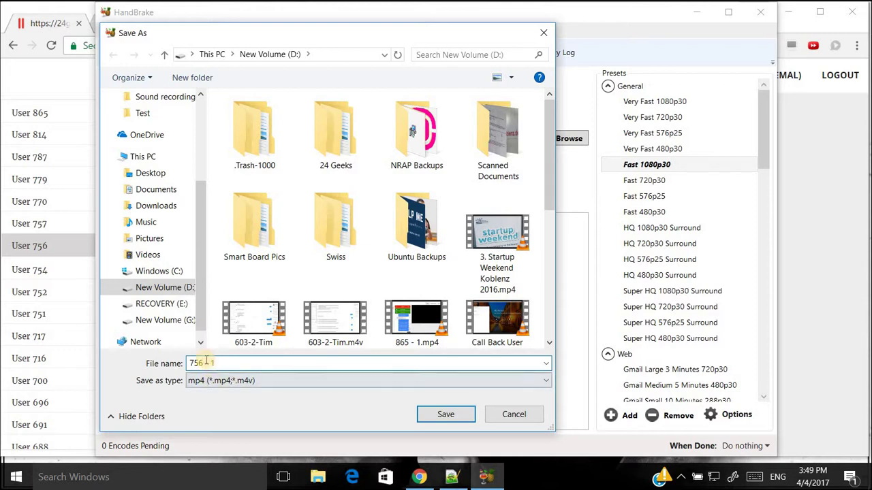
Try 3 and 50 as the trailing number of the output file name, highlighting the "756" part and the number.
key("shift+Left")
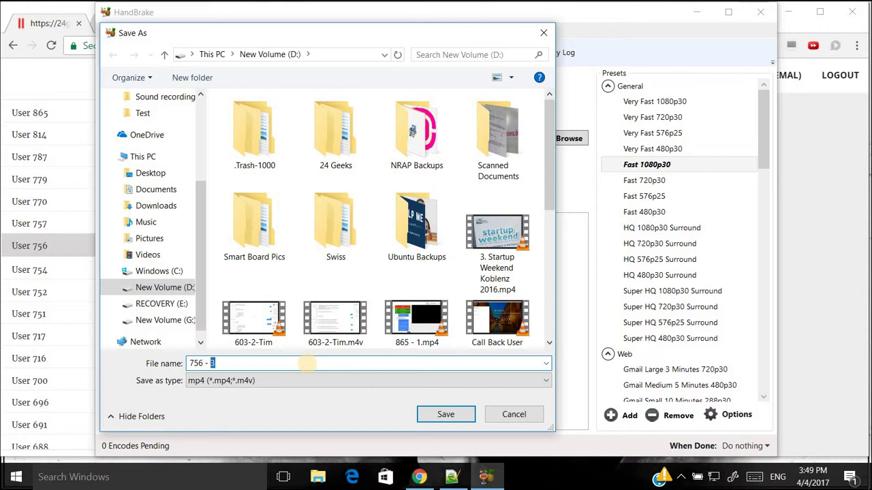
key("Left")
key("Left")
key("shift+Home")
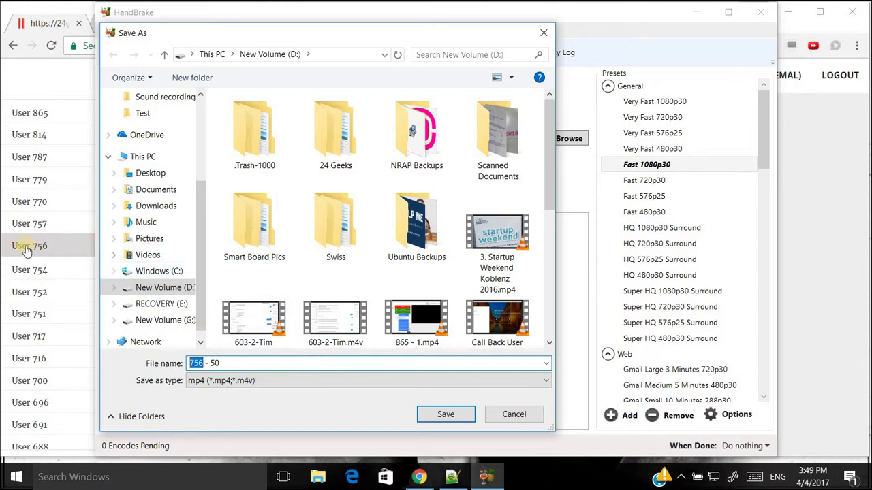
key("Left")
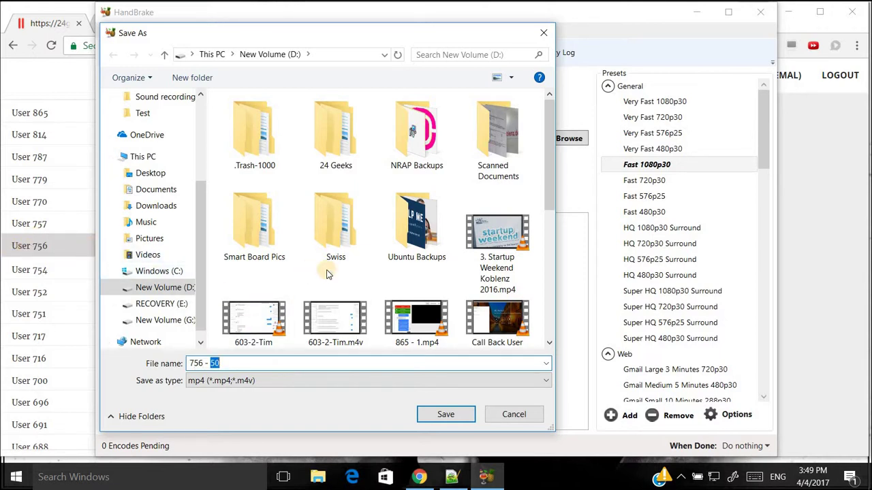
Change the output file name to "756 - 2" and save it as the destination on New Volume (D:).
left_click(236, 367)
type("1")
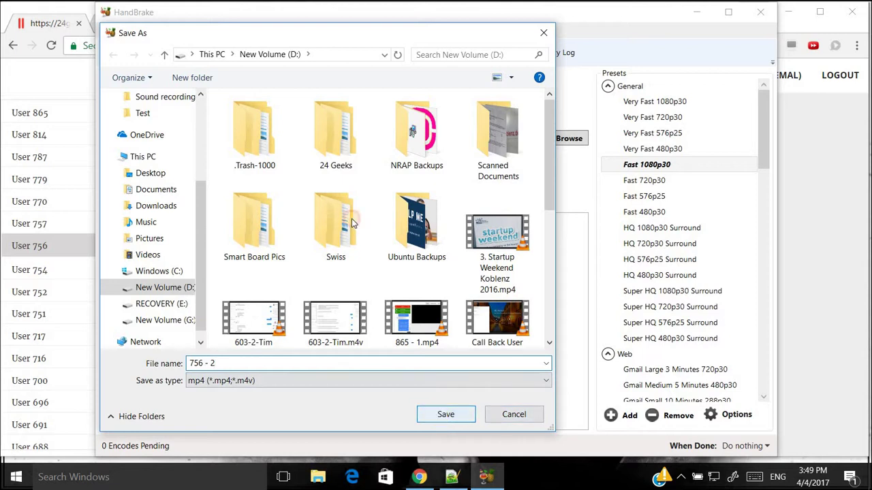
key("Return")
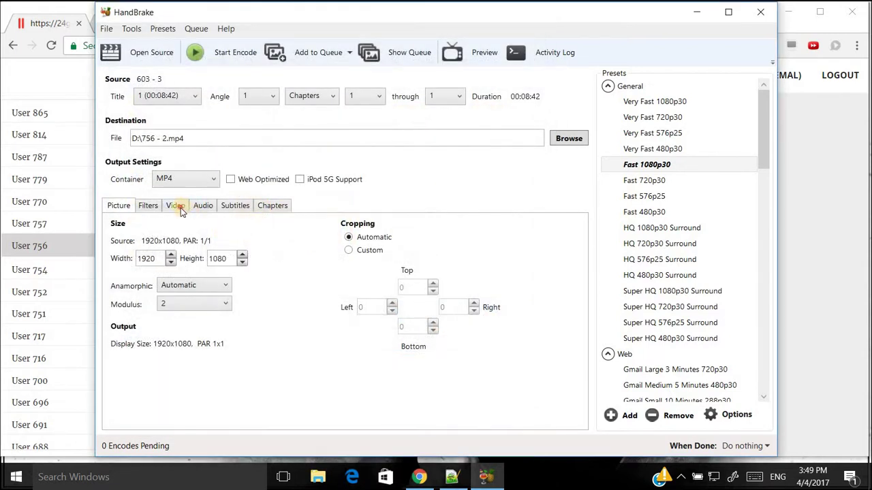
Set the video's constant quality to RF 35 and its framerate to 20 FPS.
left_click(179, 206)
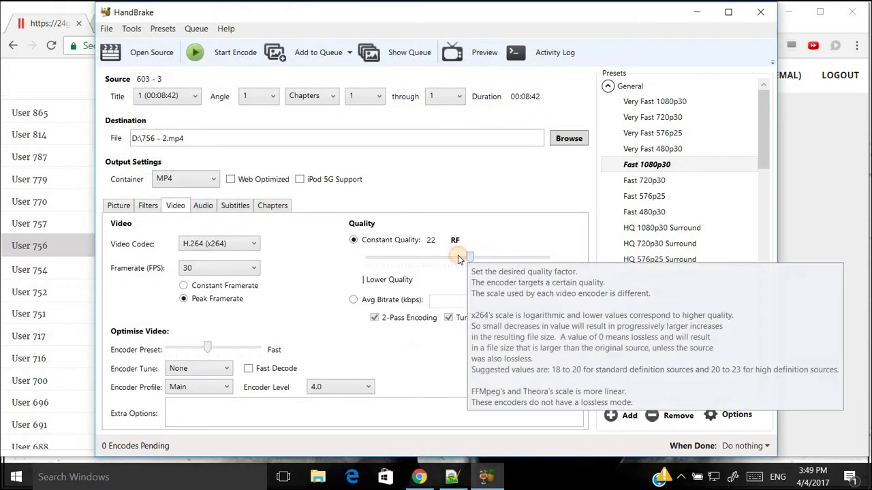
left_click_drag(459, 259, 431, 260)
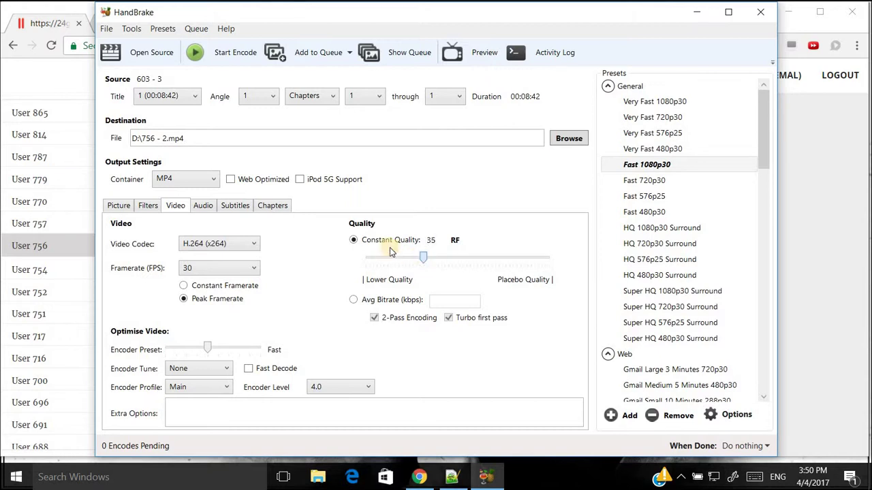
left_click(224, 272)
scroll(233, 334, "up", 3)
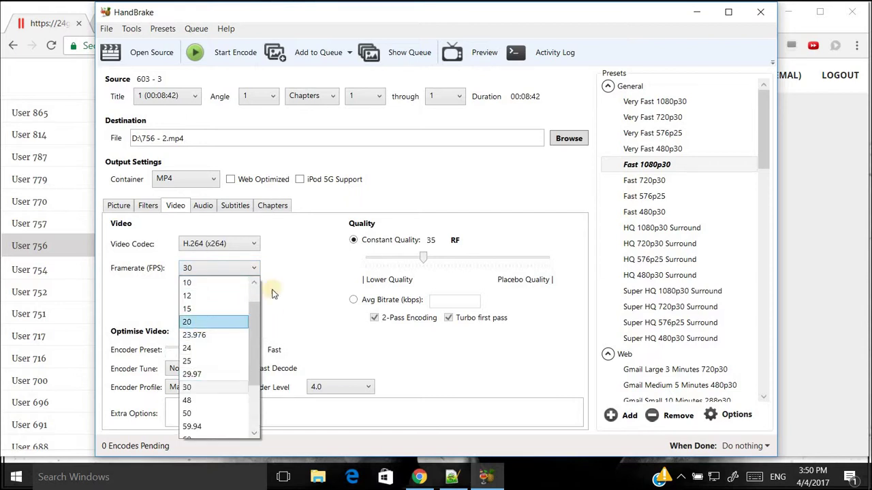
key("Return")
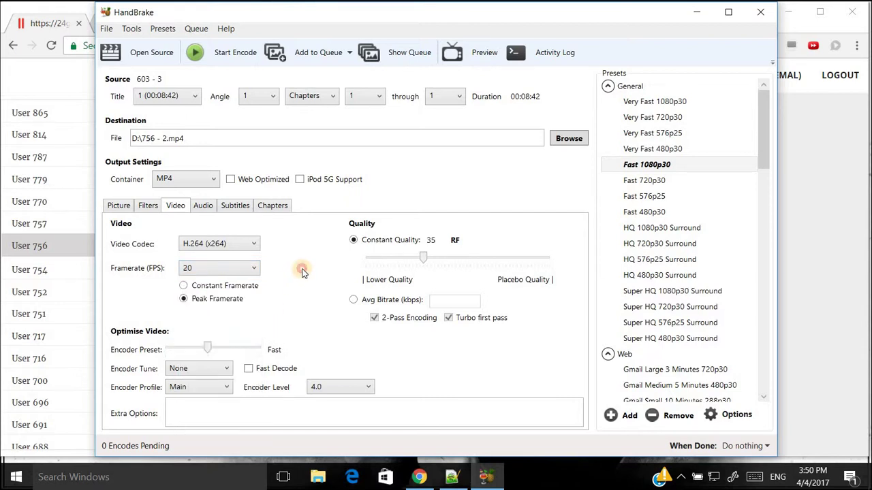
Start the encode and stop it again after highlighting the destination file path.
left_click(220, 58)
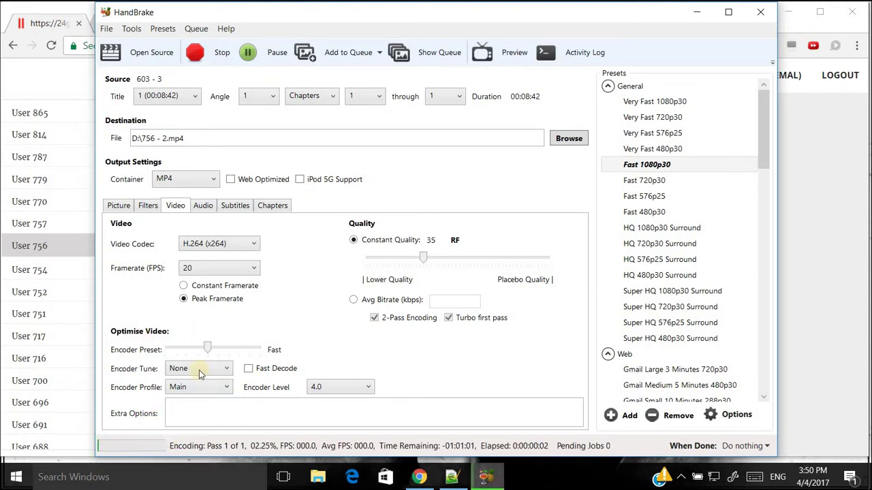
double_click(173, 138)
left_click_drag(120, 138, 122, 139)
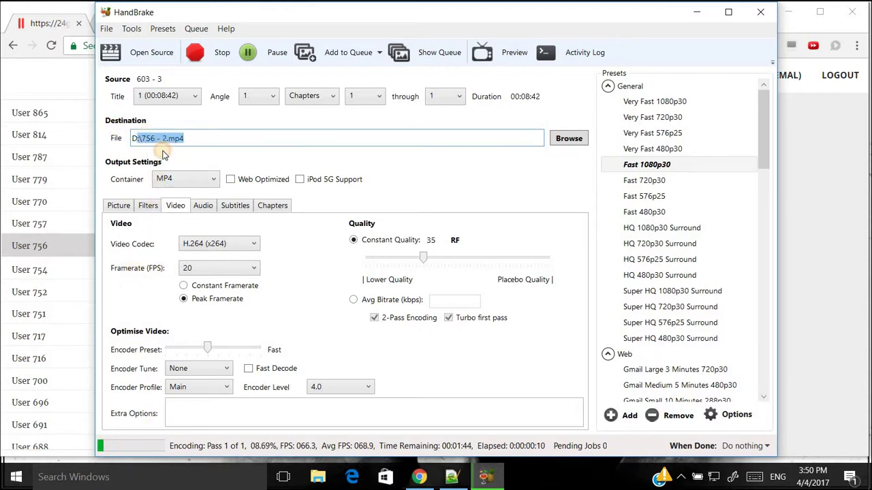
left_click(204, 54)
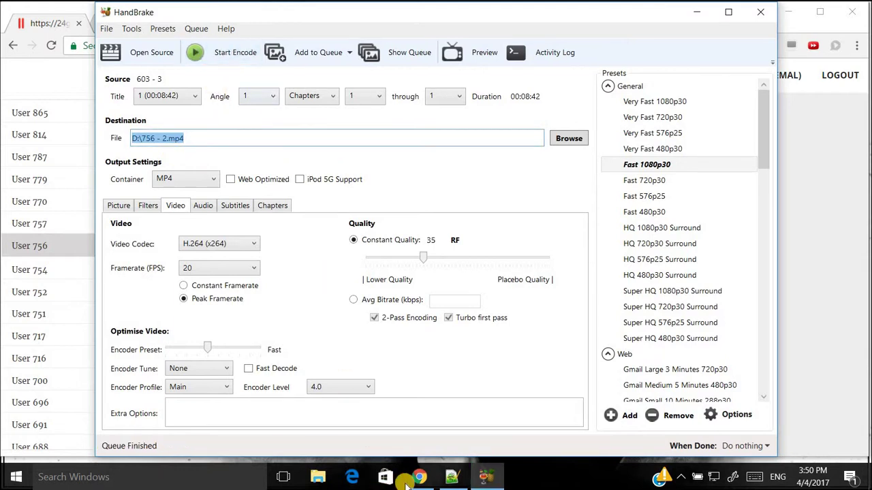
Switch to Notepad++ and highlight the checklist items for Screen Recording, Handbrake and Google Drive.
left_click(455, 478)
type("dbrake")
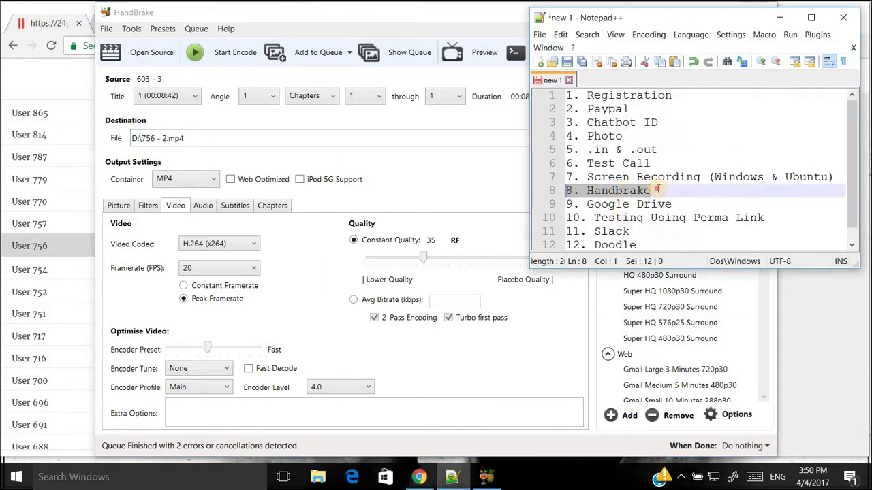
left_click_drag(550, 183, 553, 192)
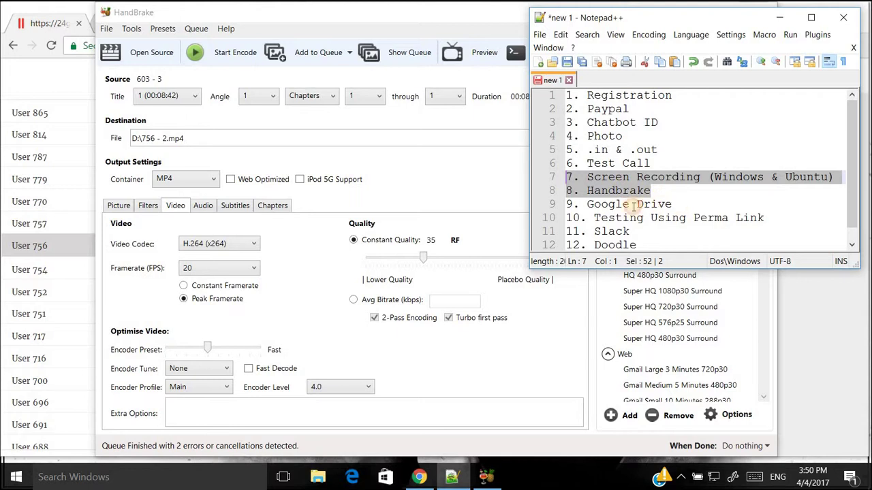
left_click_drag(672, 204, 636, 204)
left_click_drag(562, 206, 564, 205)
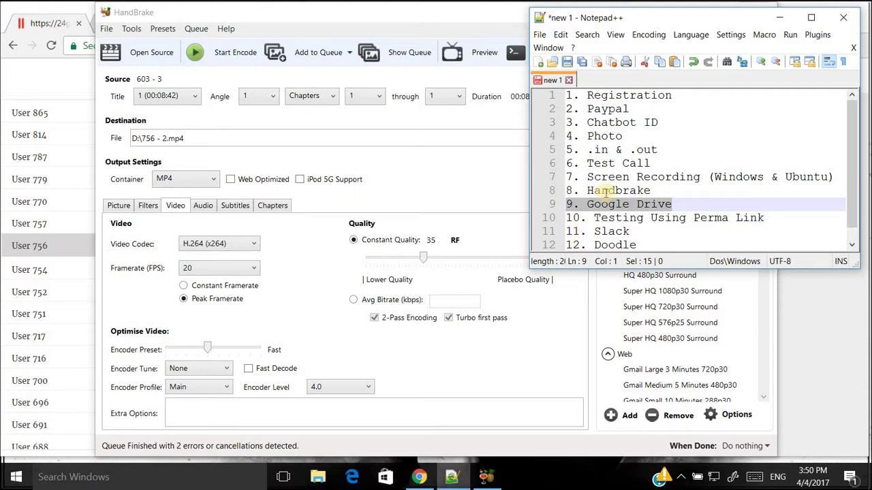
Switch back to HandBrake to point out the destination file name and minimize its window.
left_click(156, 139)
left_click(171, 139)
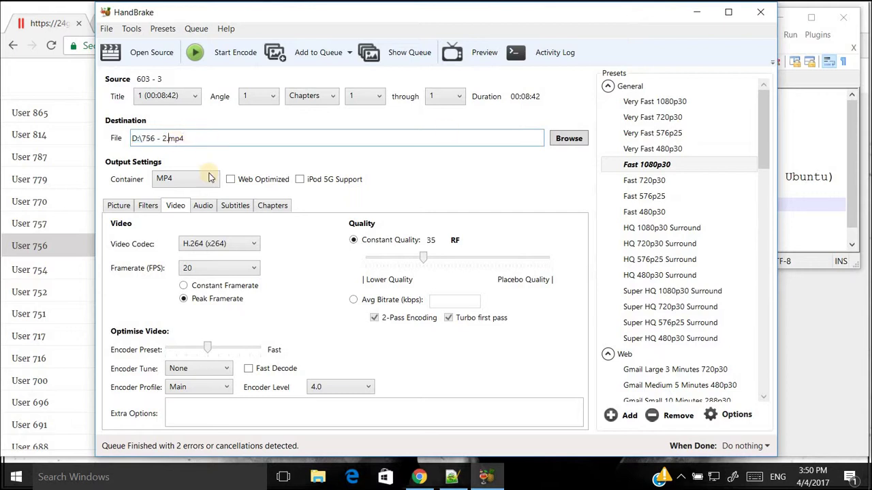
left_click(701, 15)
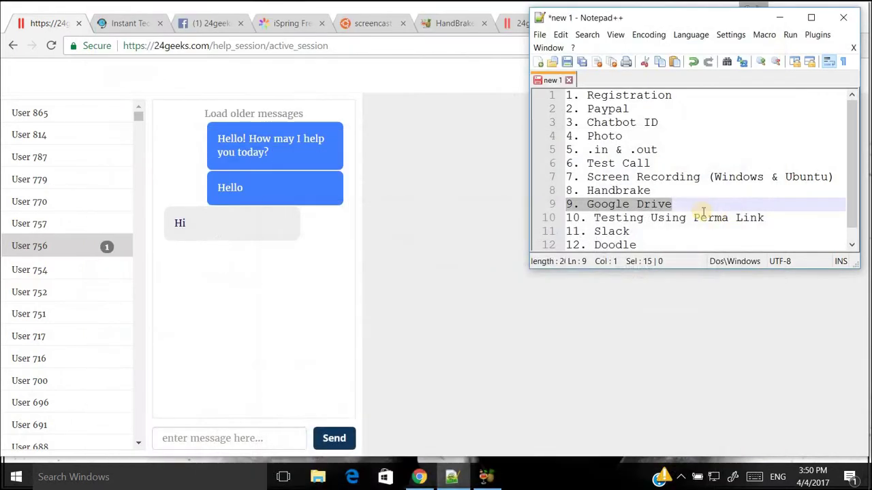
Highlight "10. Testing Using Perma Link" in the checklist and open the helper's 24geeks.com perma link in a new browser tab.
left_click_drag(777, 219, 565, 218)
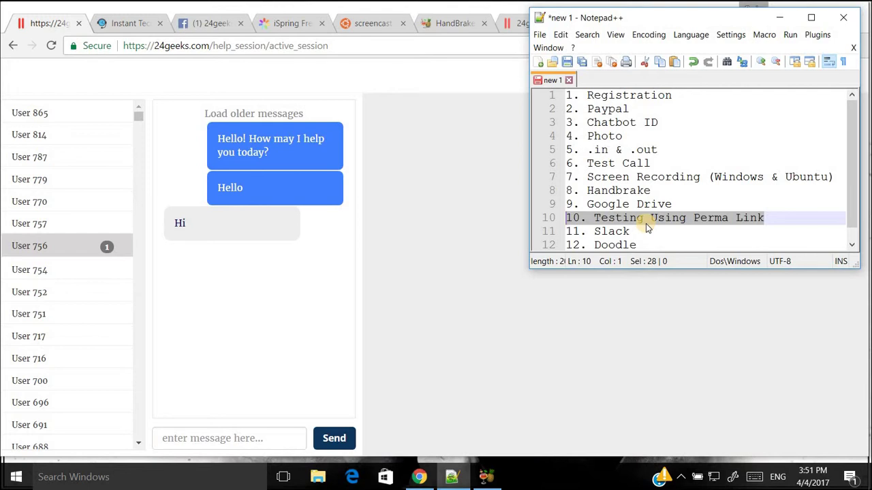
left_click(412, 214)
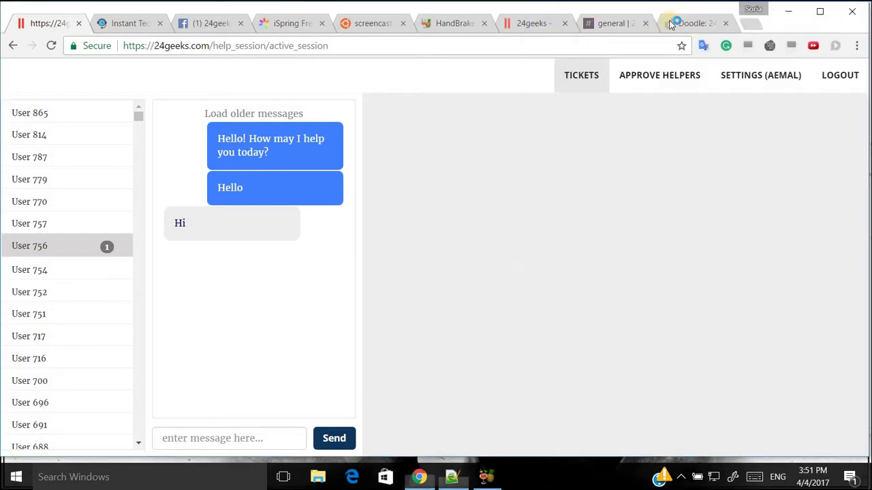
left_click(752, 29)
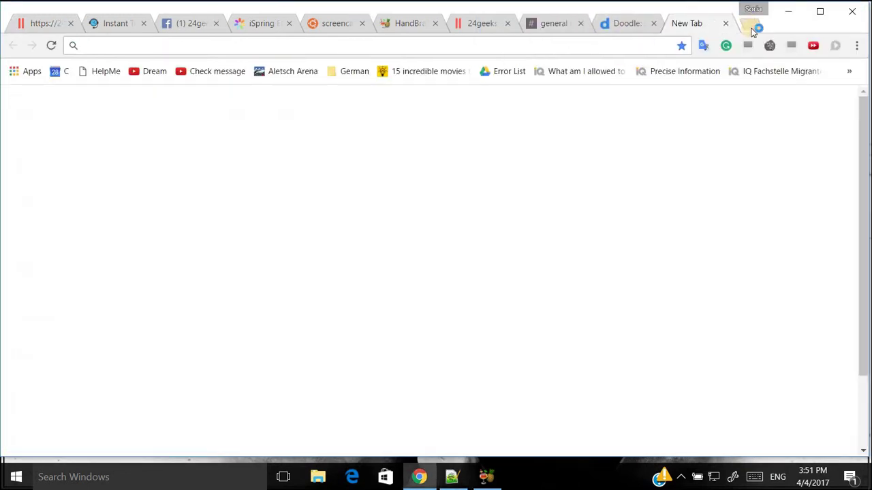
type("24geeks.com/aemal")
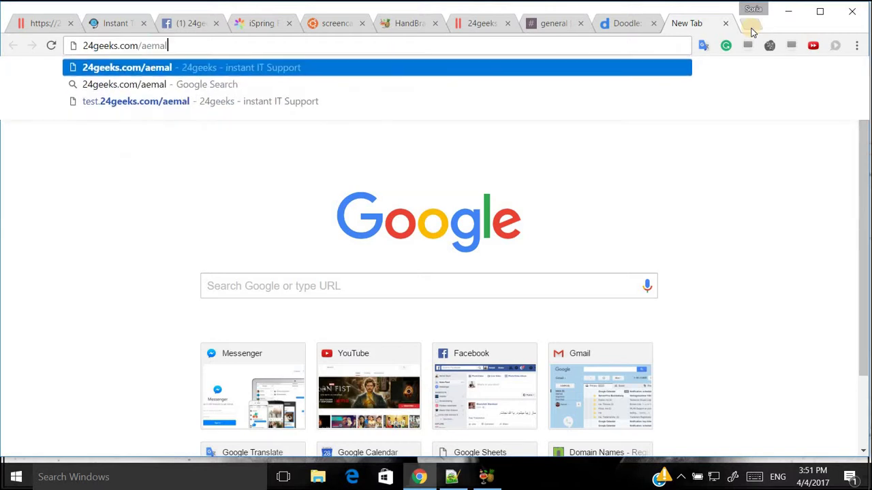
key("ctrl+shift+Left")
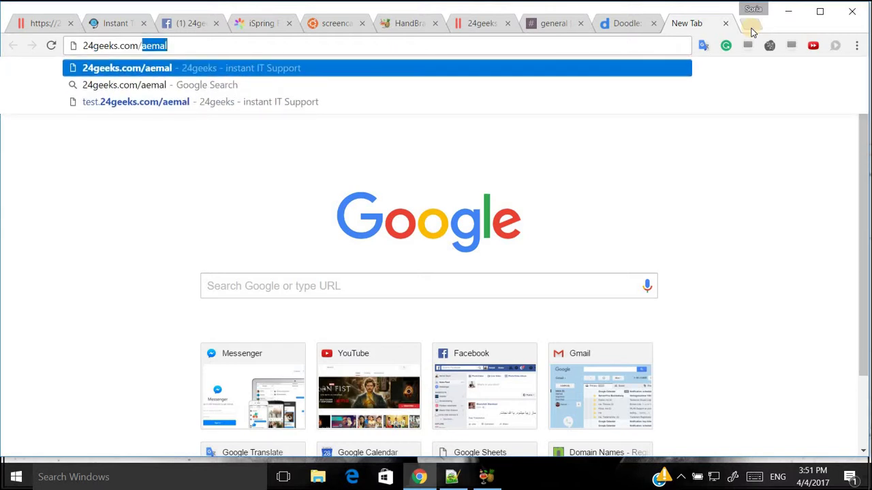
key("Right")
key("ctrl+shift+Left")
key("Return")
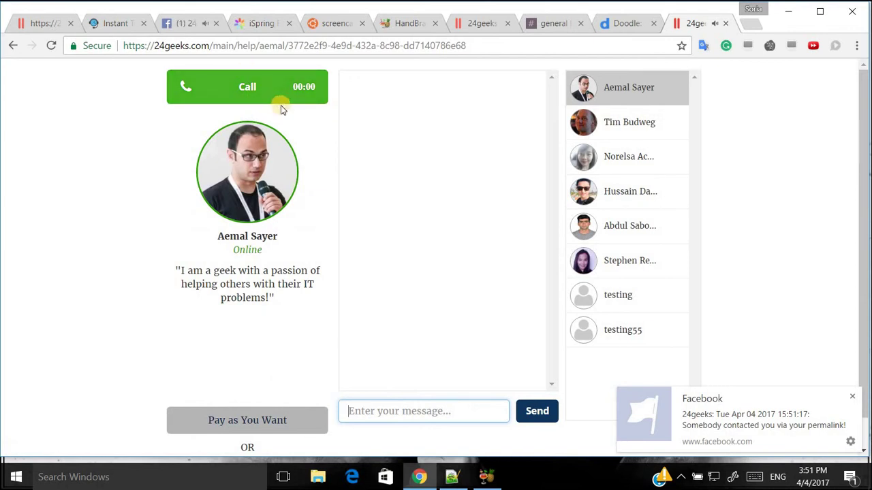
Close the perma link page, return to the Tickets page and highlight the checklist's "10. Testing Using Perma Link" item in Notepad++.
left_click(727, 24)
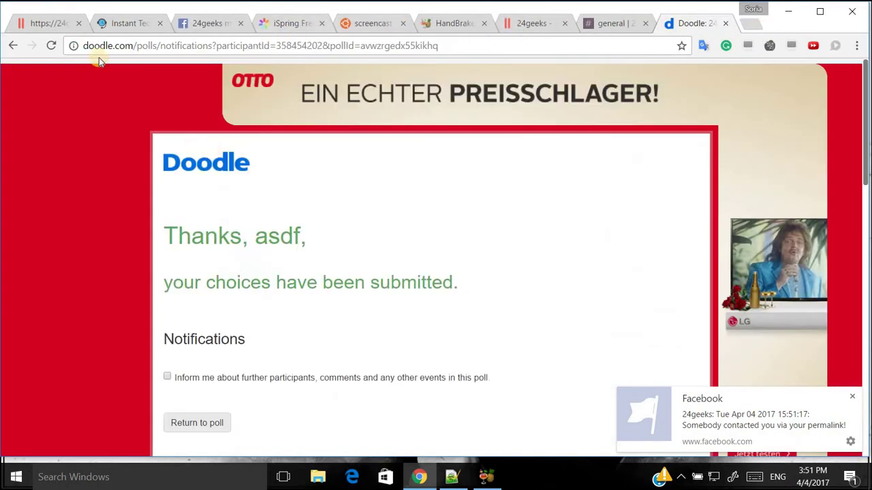
left_click(46, 24)
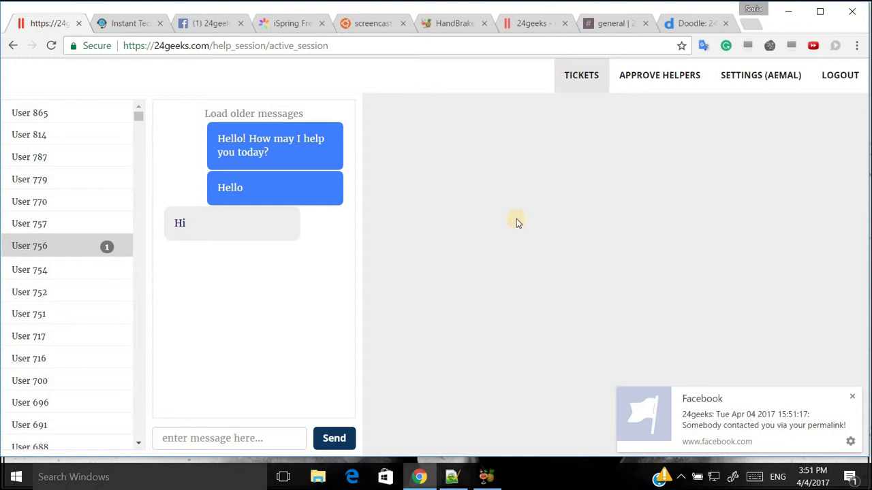
left_click(457, 481)
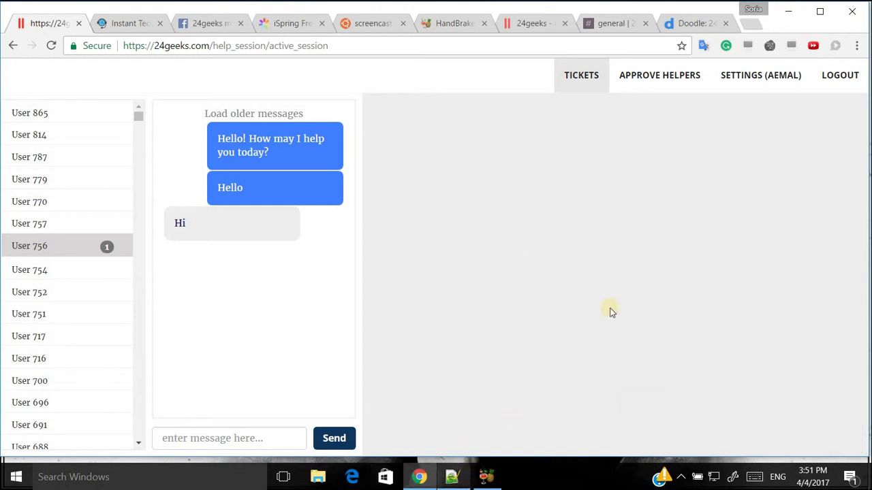
left_click(774, 211)
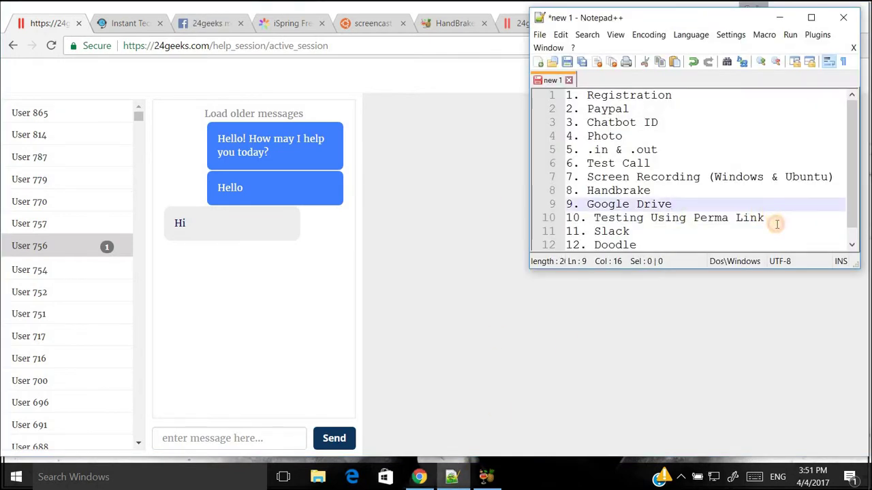
left_click_drag(766, 218, 565, 220)
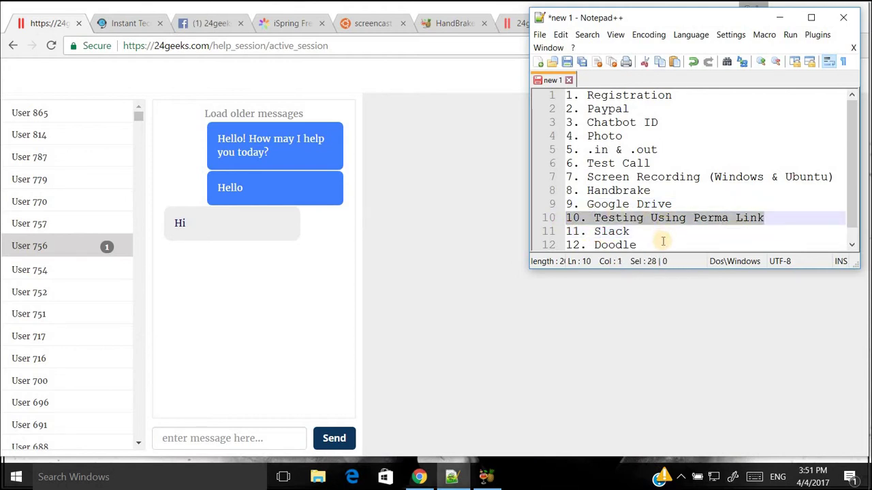
Highlight "11. Slack" in the checklist and show the 24geeks Slack #general channel in the browser.
left_click_drag(630, 233, 572, 232)
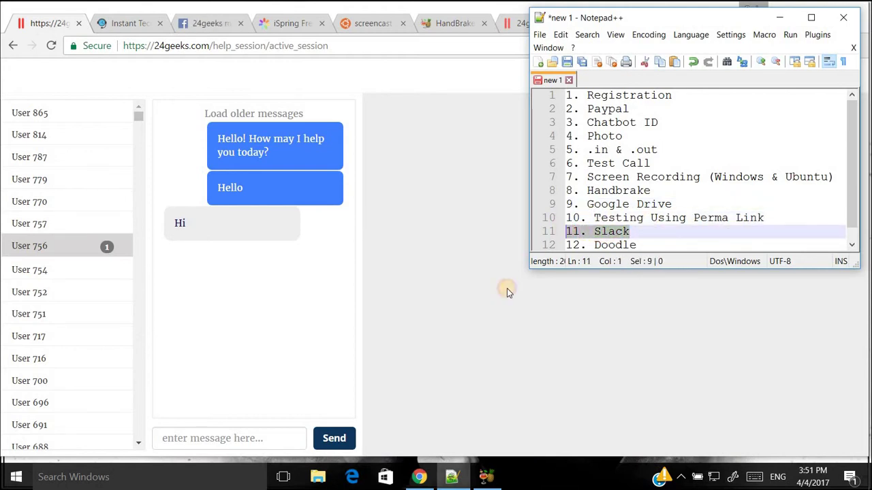
left_click(520, 201)
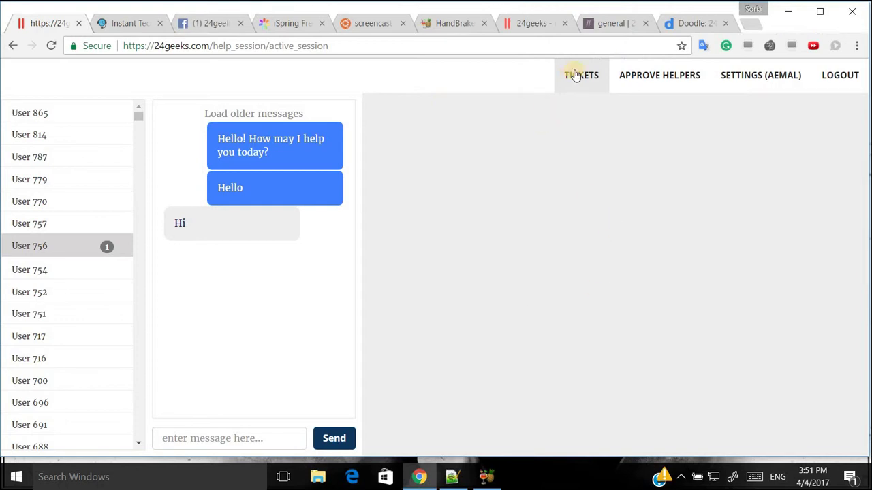
left_click(610, 25)
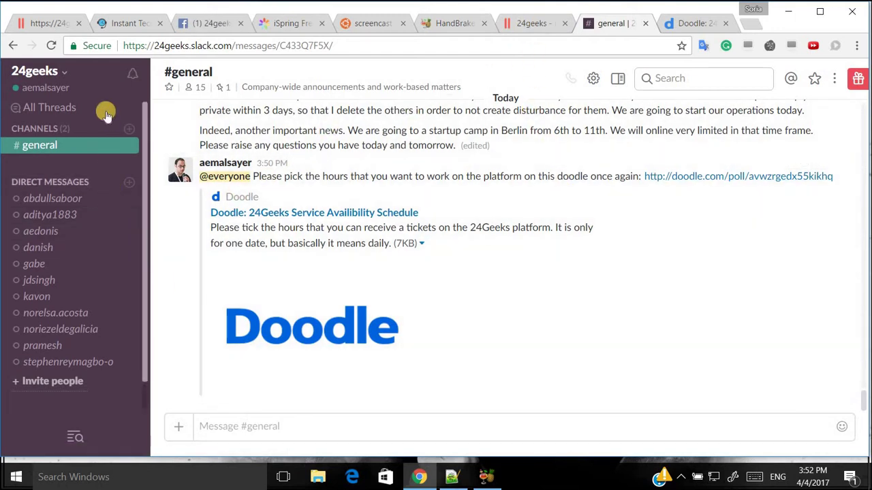
Show the 24geeks Tickets page, the Slack #general channel with its message field, and the ticket chat of User 756 again.
left_click(38, 24)
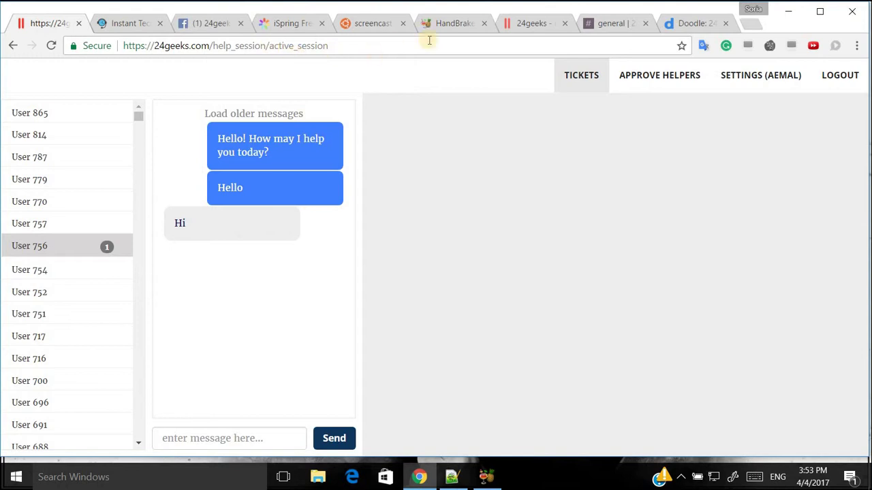
left_click(598, 29)
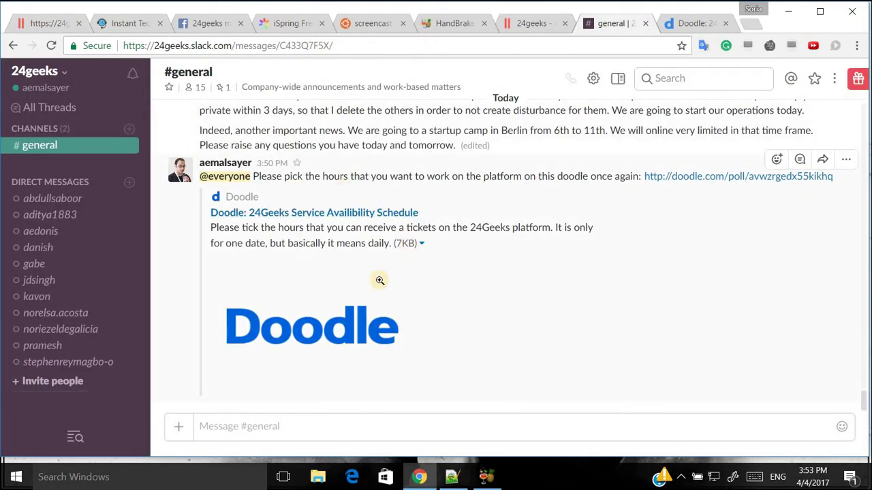
left_click(329, 432)
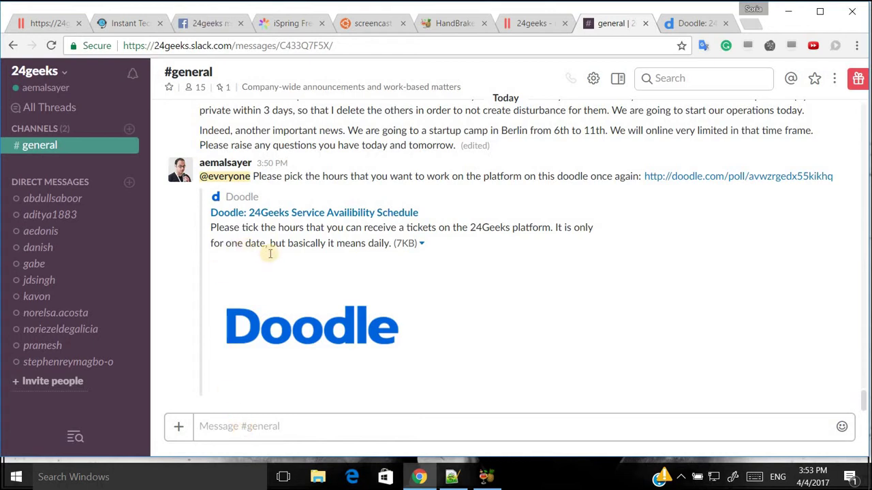
left_click(49, 23)
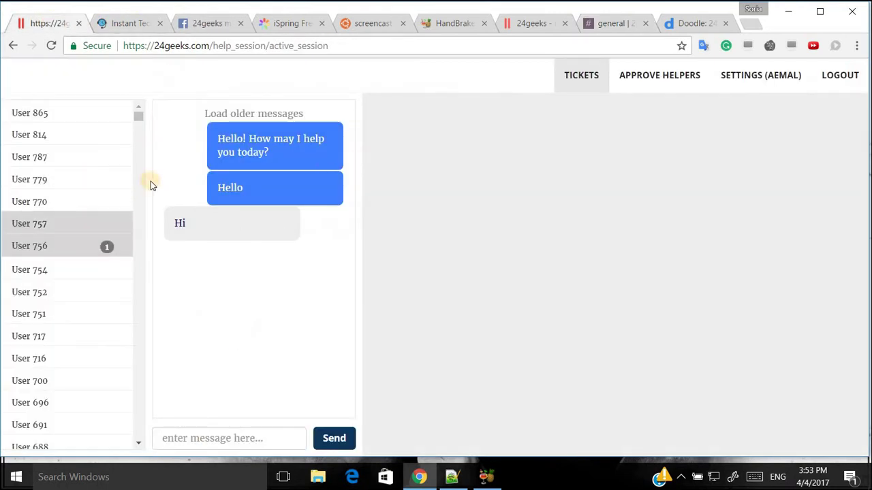
left_click(233, 186)
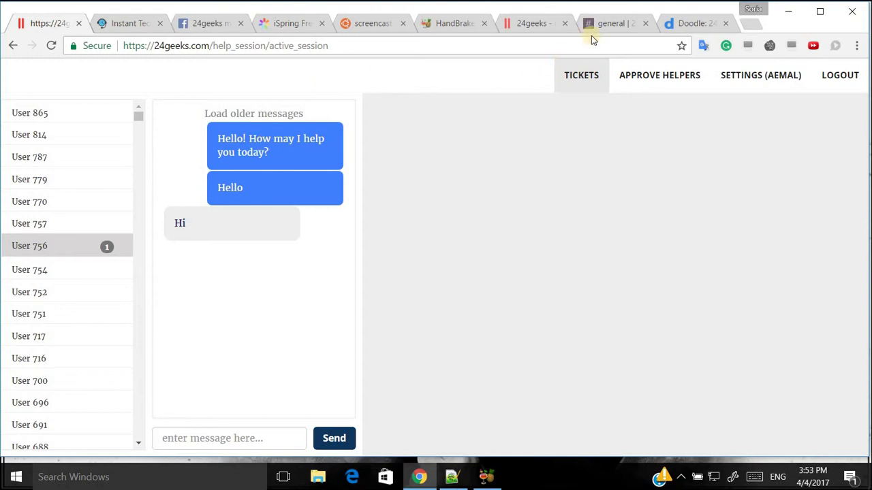
Create a public channel named geek_support in the 24geeks Slack workspace.
left_click(611, 23)
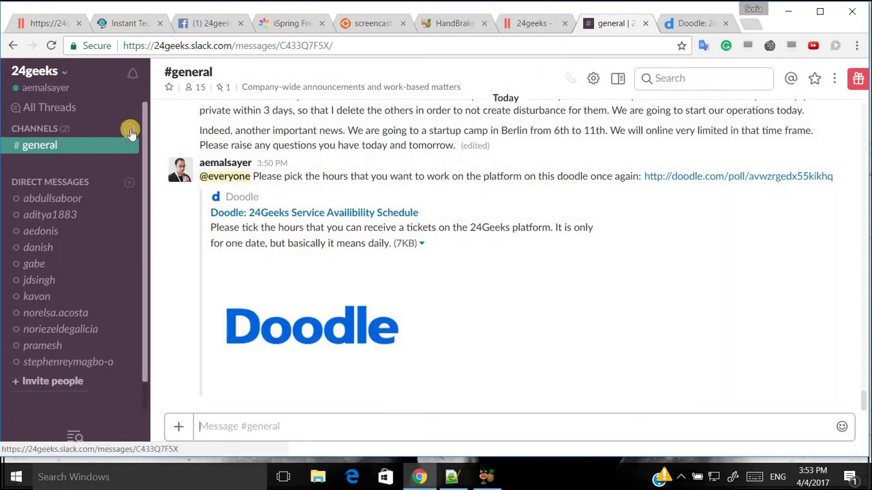
left_click(130, 128)
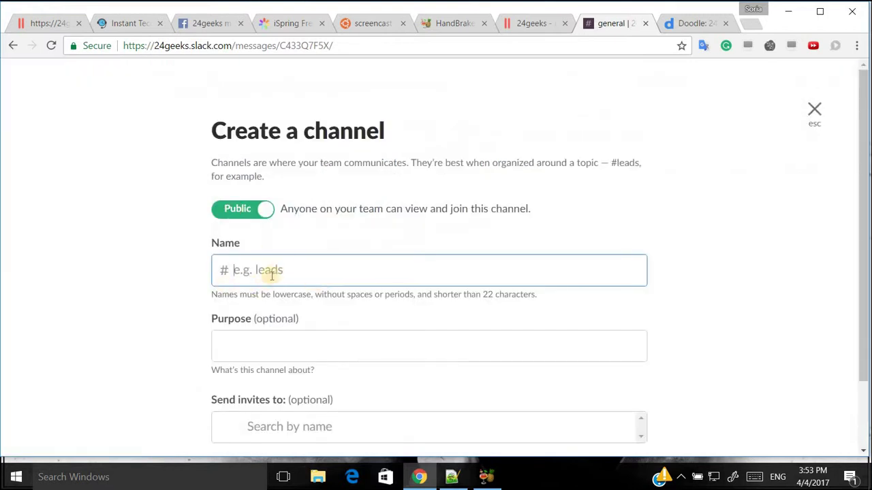
left_click(274, 271)
type("g")
key("BackSpace")
type("geek_support")
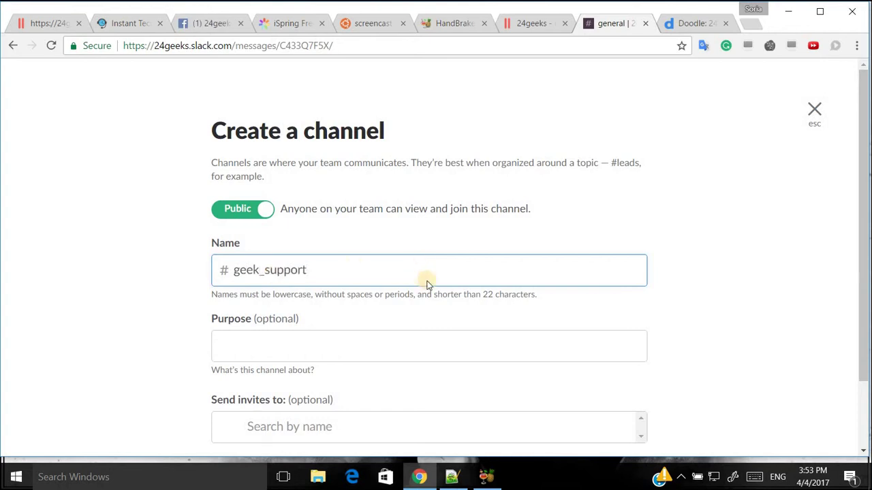
scroll(558, 408, "down", 1)
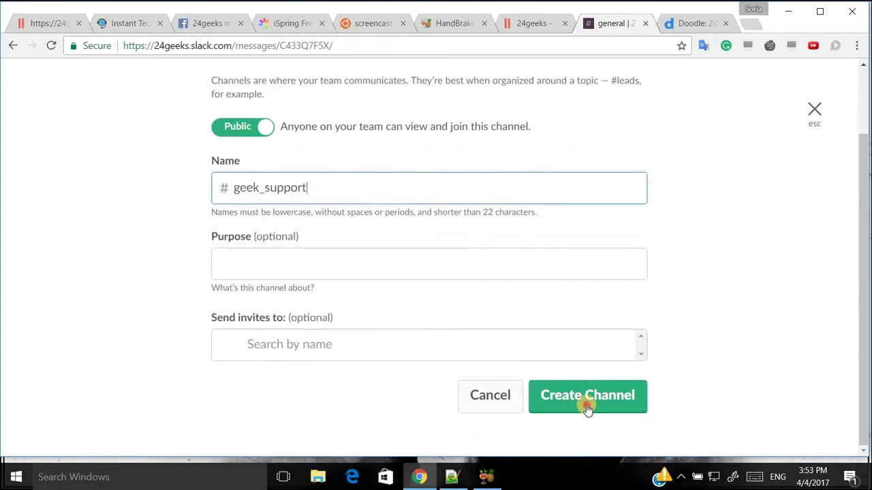
left_click(588, 406)
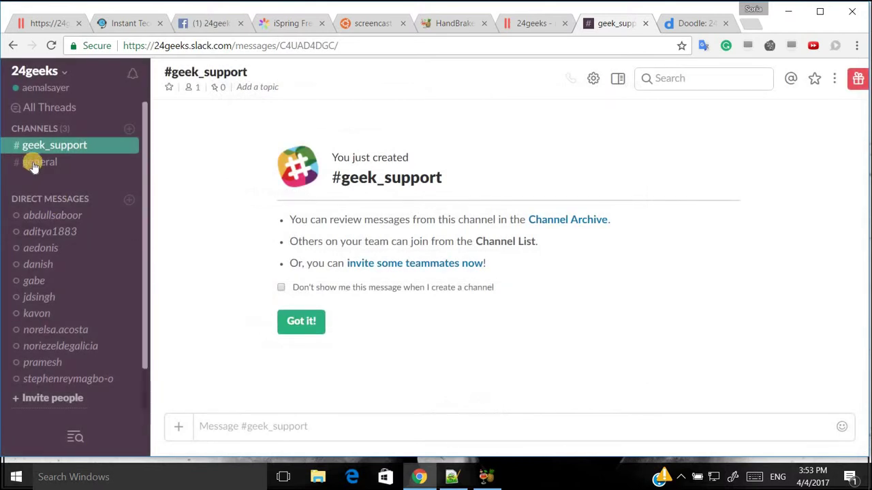
Point out the #geek_support channel in the channel list and activate its message field.
left_click(73, 163)
left_click(126, 145)
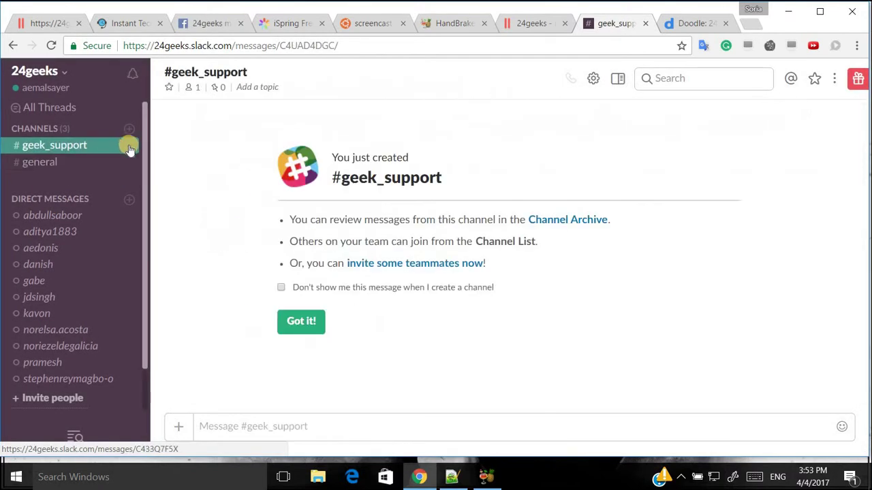
left_click(282, 425)
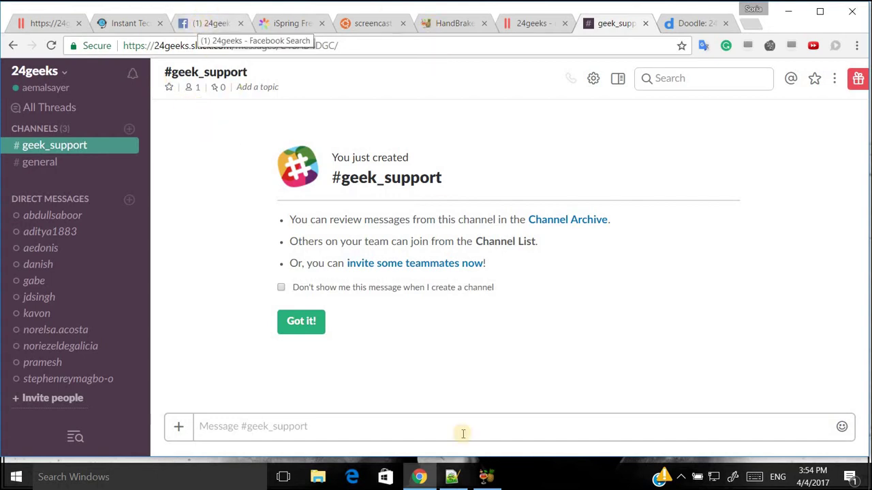
Switch to the Notepad++ checklist, highlight its items from "12. Doodle" upward to review them, and clear the selection.
left_click(453, 477)
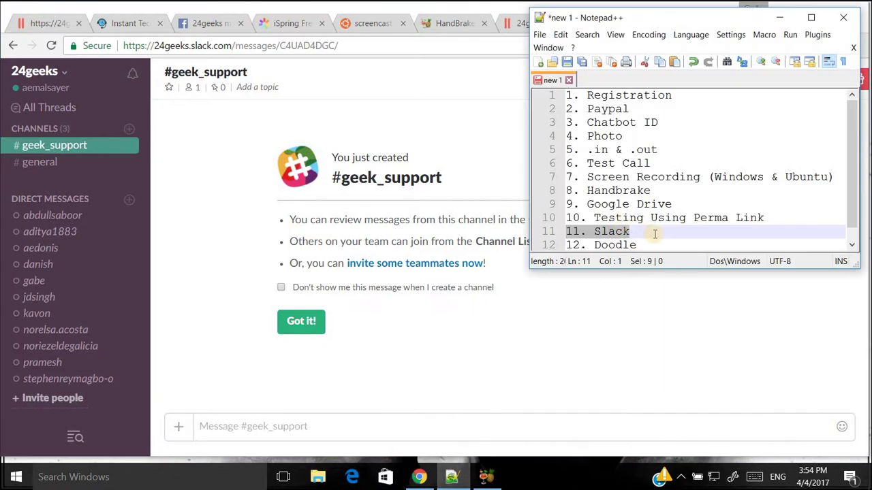
left_click_drag(655, 245, 549, 247)
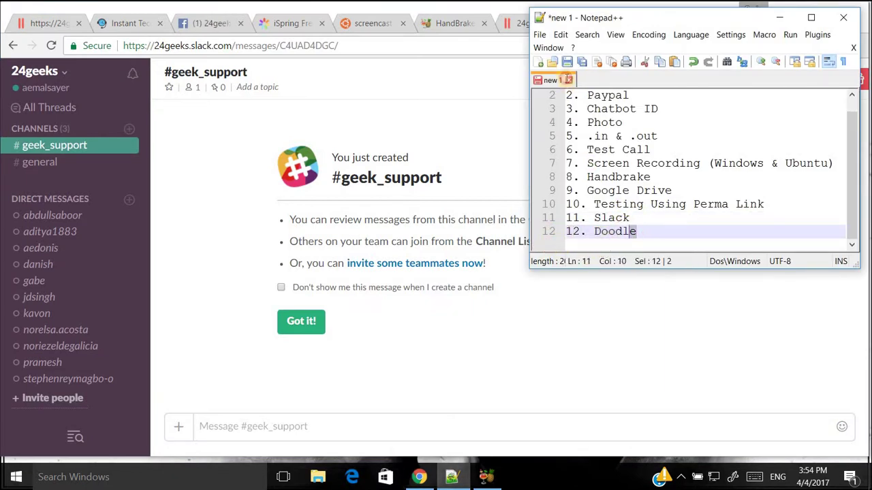
key("shift+Up")
key("shift+Up")
key("shift+Up")
key("shift+Up")
key("shift+Up")
key("shift+Up")
key("shift+Up")
key("shift+Up")
key("shift+Up")
key("shift+Up")
key("shift+Up")
left_click(613, 137)
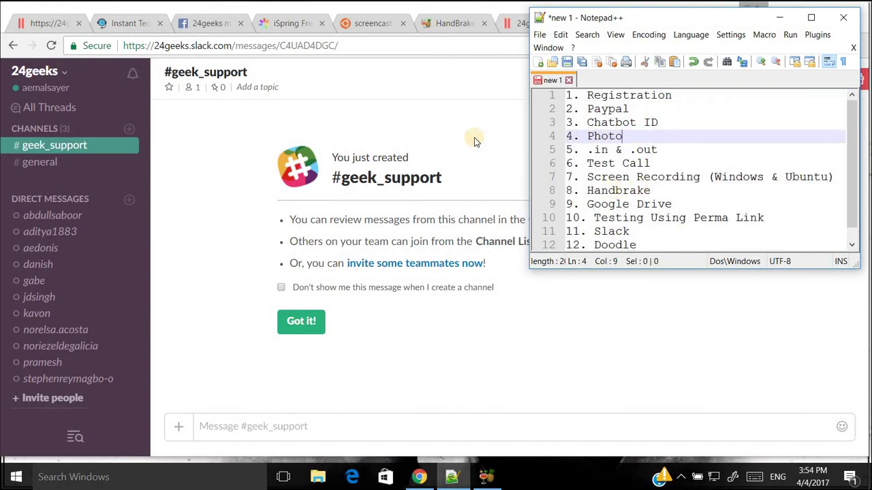
Return to the browser and show the Facebook search for 24geeks, followed by the 24geeks.com home page.
left_click(371, 82)
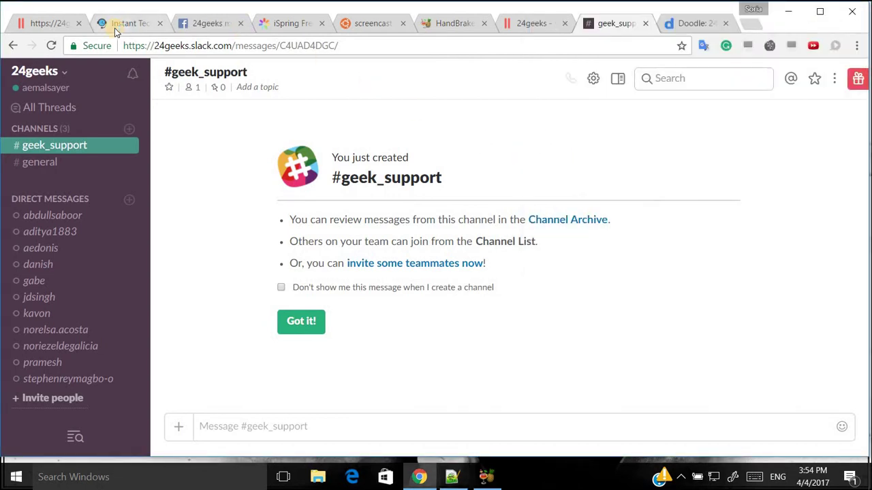
left_click(211, 23)
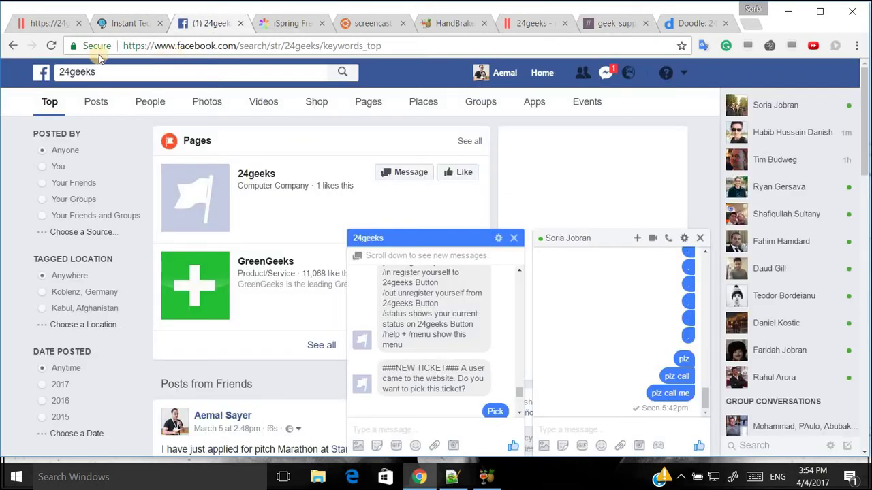
left_click(143, 21)
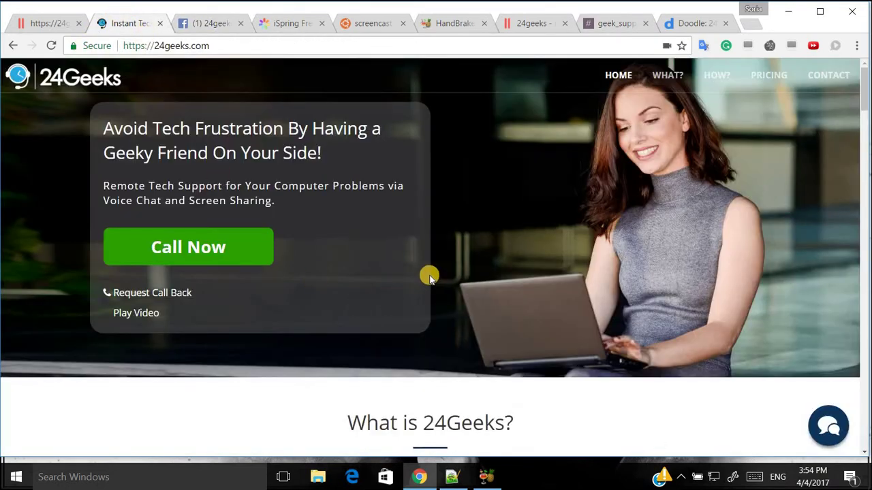
Bring up the screen recorder's options for ending the recording.
left_click(684, 477)
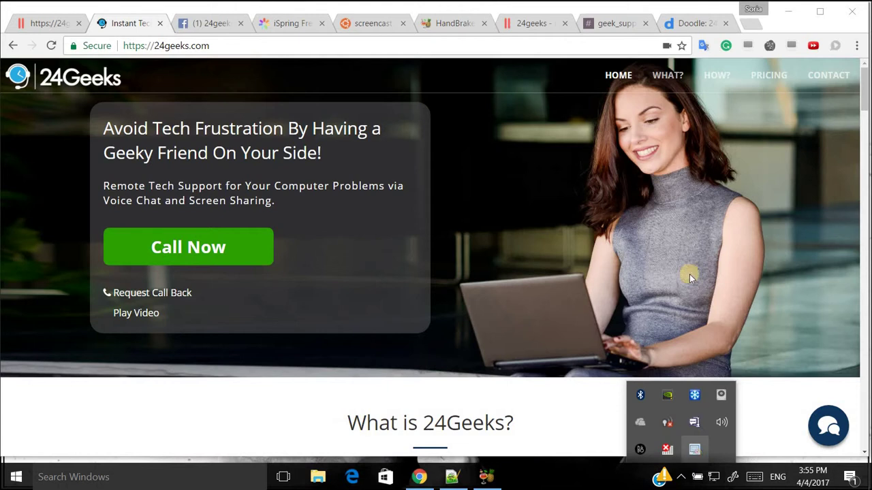
left_click(696, 451)
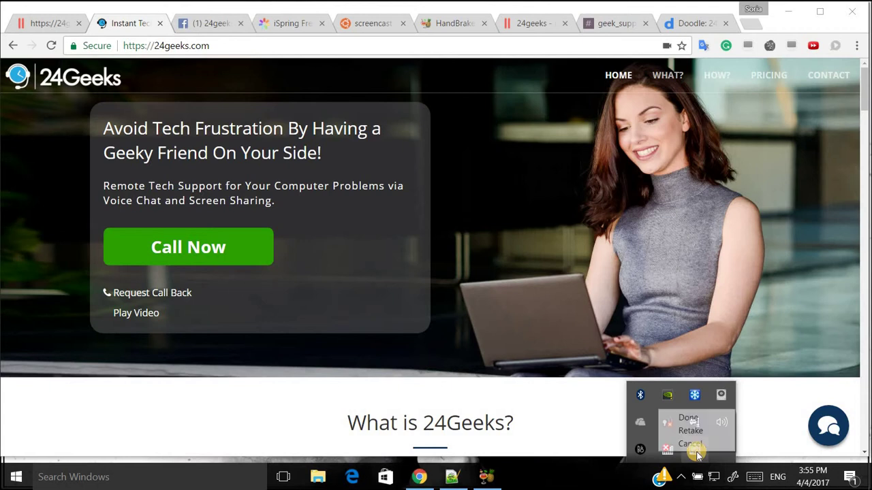